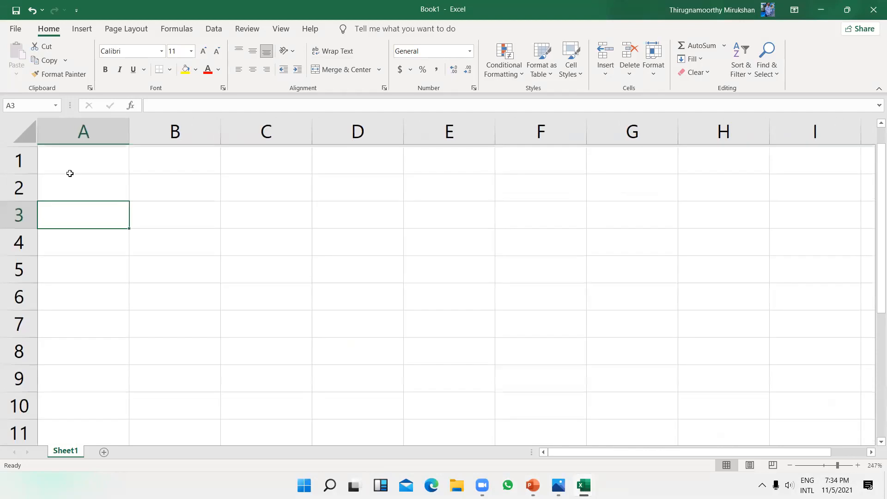
# Step: Enter 'Technology' in cell A3 and widen column A to fit it
pyautogui.write('Te')
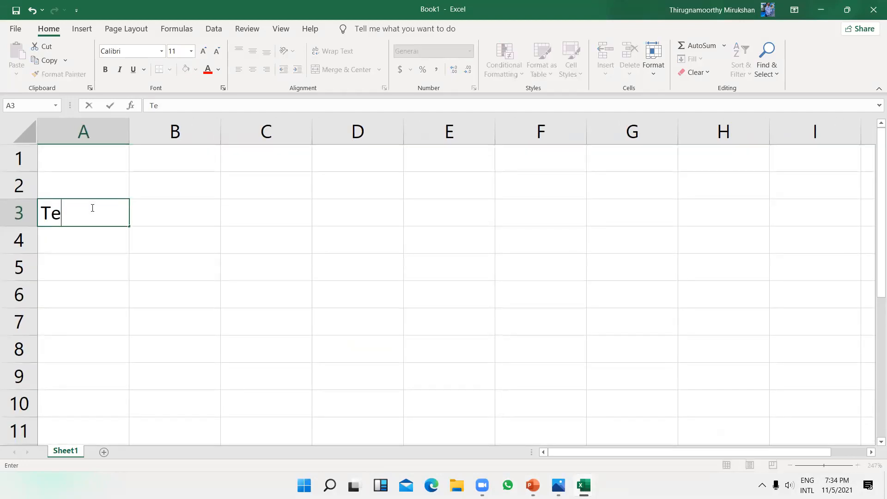
pyautogui.write('chnology')
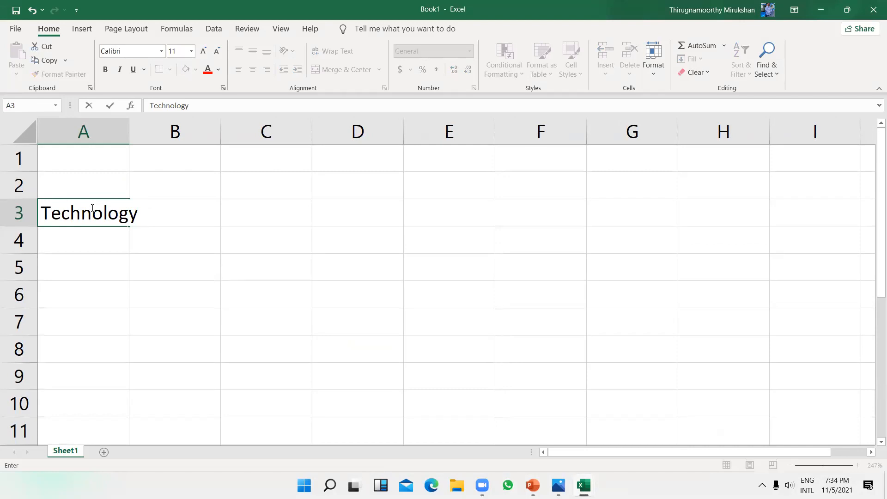
pyautogui.hotkey('ctrl', 'Return')
pyautogui.press('Return')
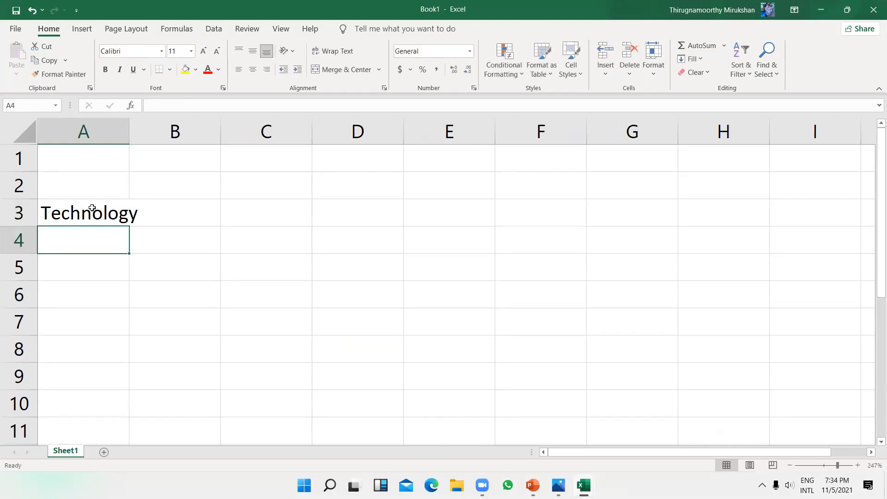
pyautogui.moveTo(127, 131); pyautogui.dragTo(181, 135)
# Step: Extend the A3 label to 'Technology-4th Batch'
pyautogui.click(118, 215)
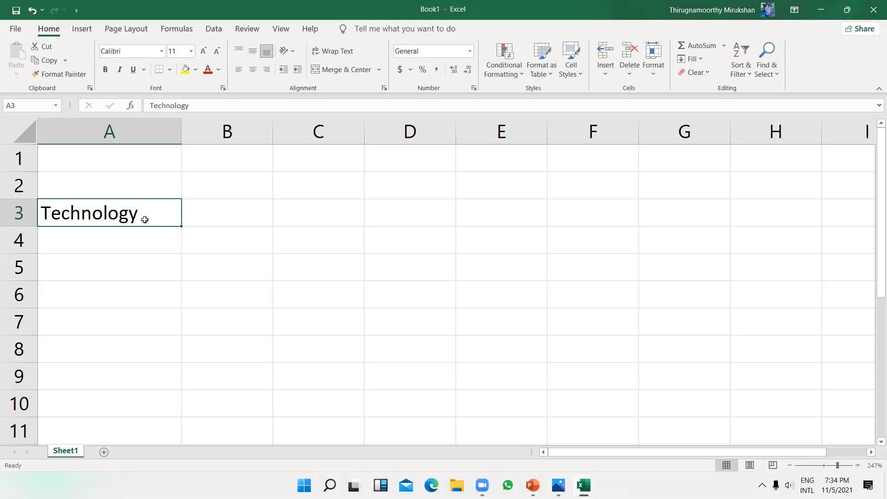
pyautogui.click(201, 106)
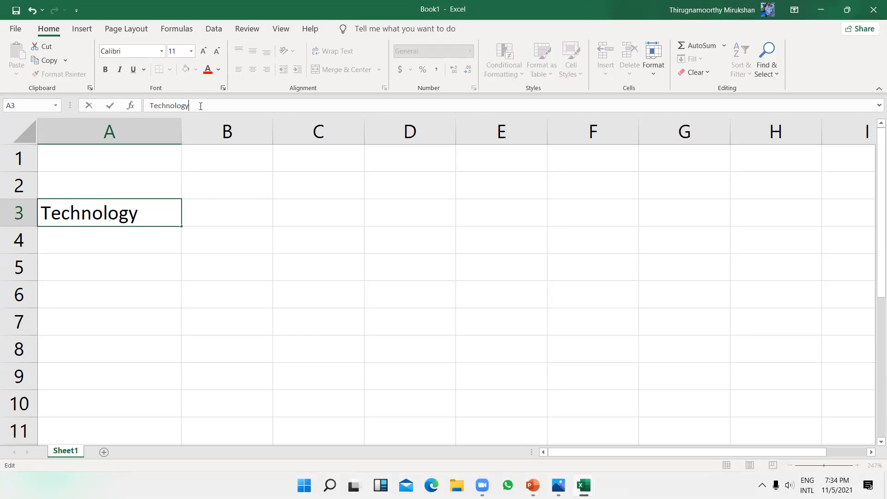
pyautogui.write('-4th B')
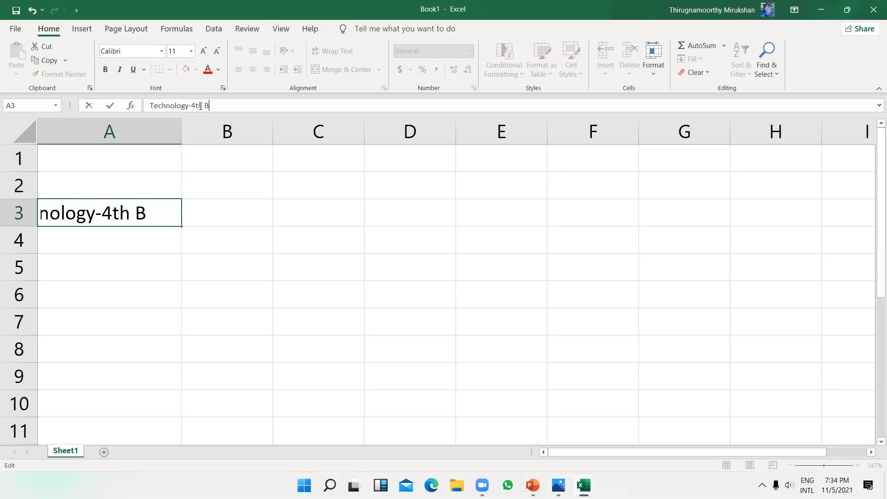
pyautogui.write('atch')
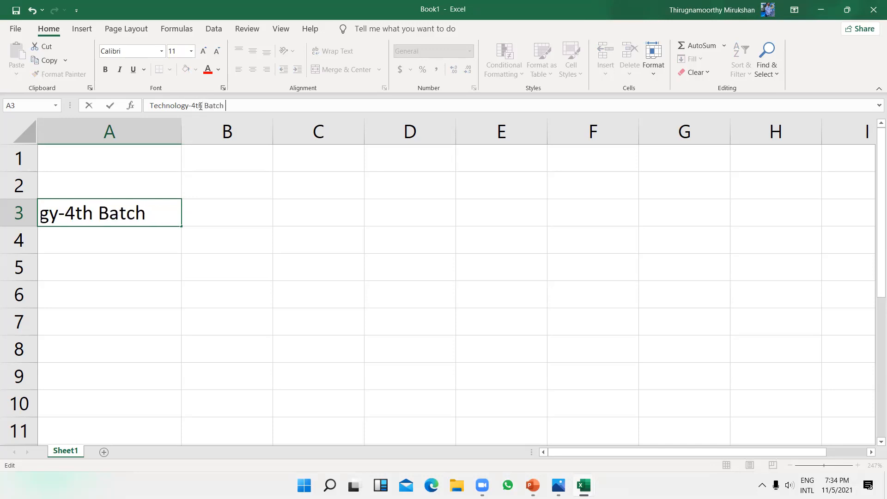
pyautogui.press('Return')
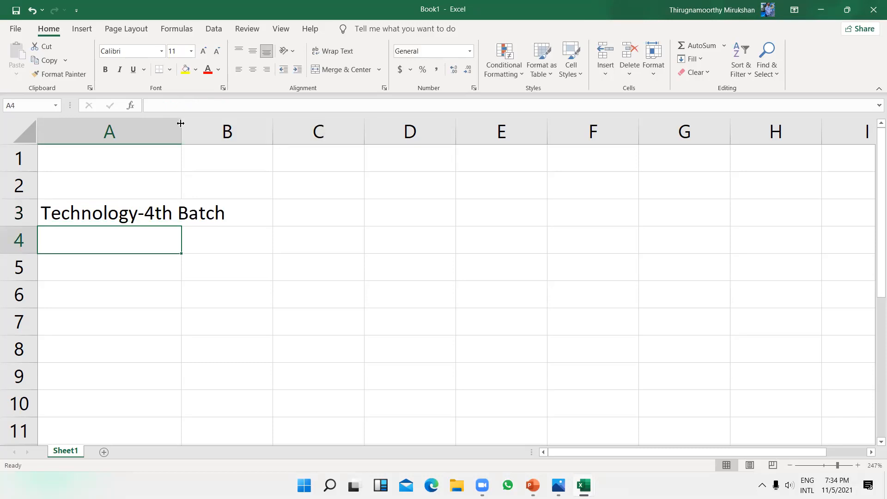
# Step: Widen column A further so the full 'Technology-4th Batch' label shows, then reselect A3
pyautogui.moveTo(178, 122); pyautogui.dragTo(280, 131)
pyautogui.click(333, 279)
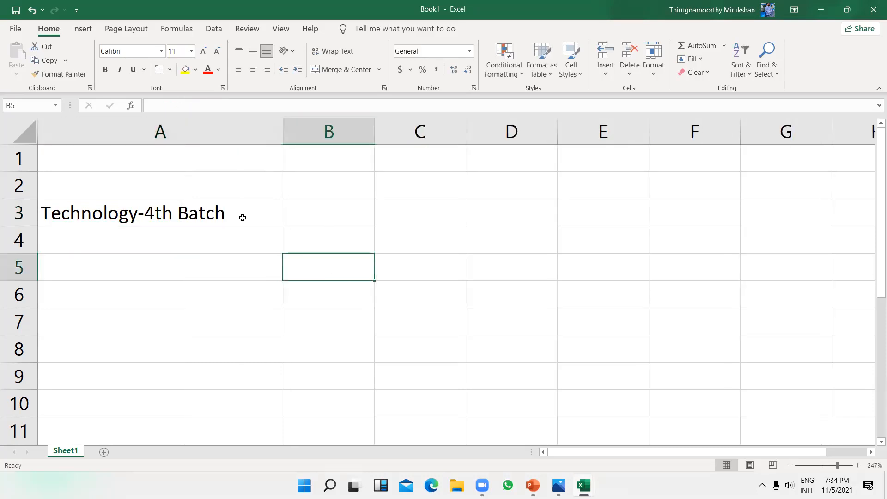
pyautogui.click(200, 215)
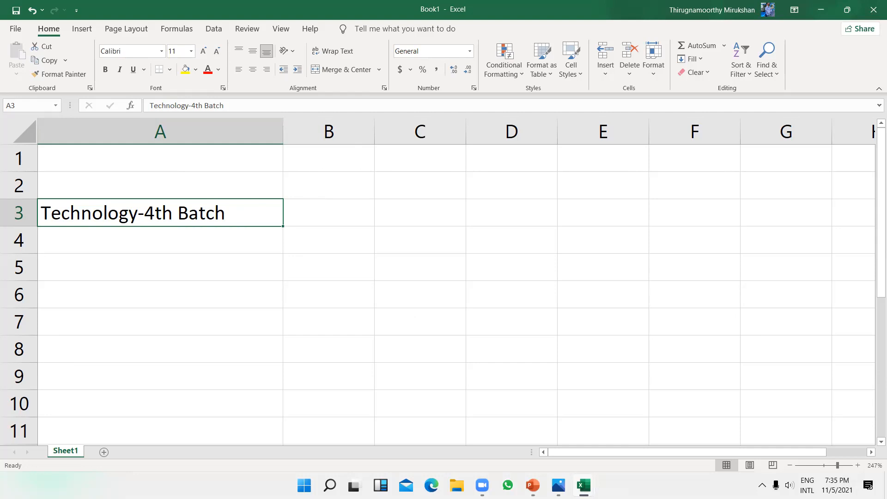
pyautogui.moveTo(559, 485)
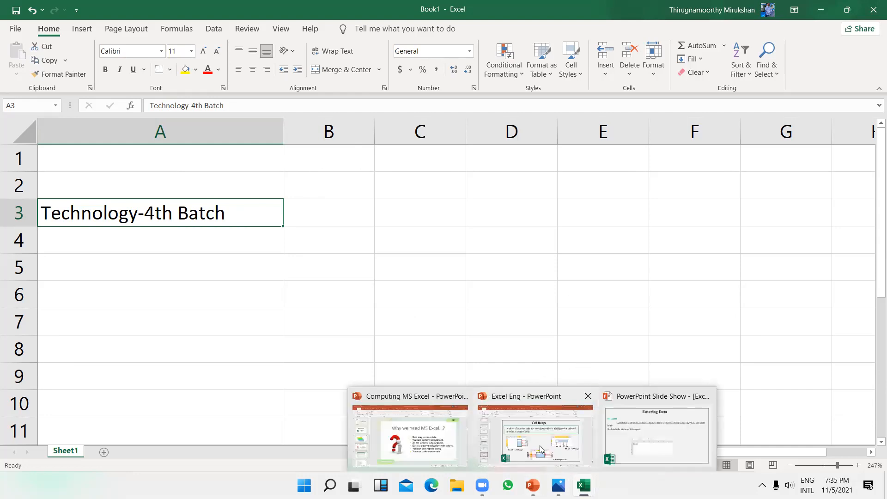
# Step: Bring up the Excel Eng presentation and go to slide 14, '02.Value'
pyautogui.click(562, 439)
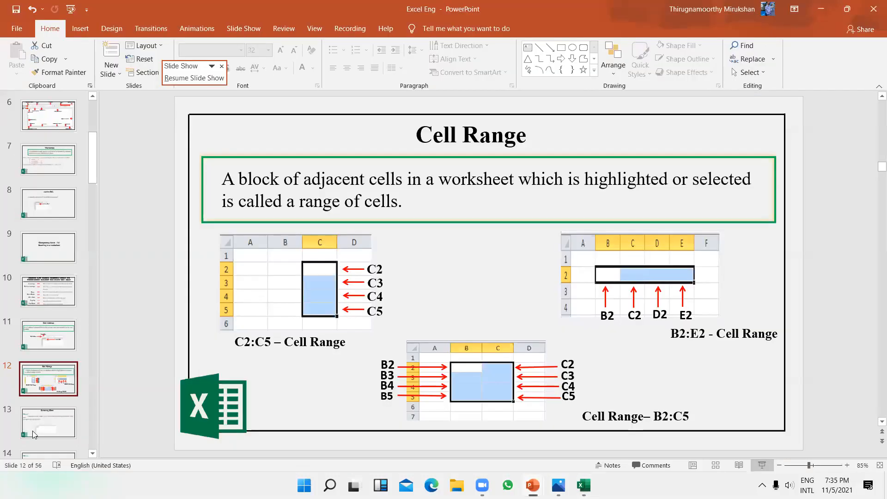
pyautogui.click(61, 423)
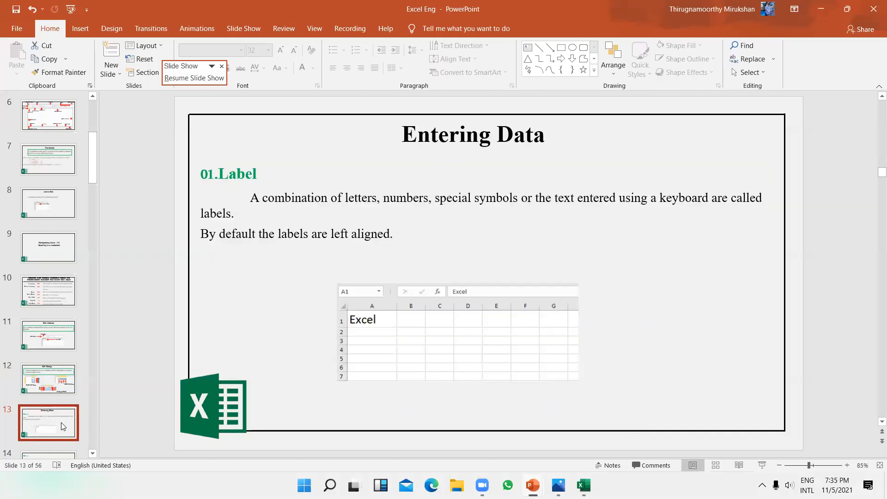
pyautogui.press('Down')
pyautogui.press('Up')
pyautogui.press('Down')
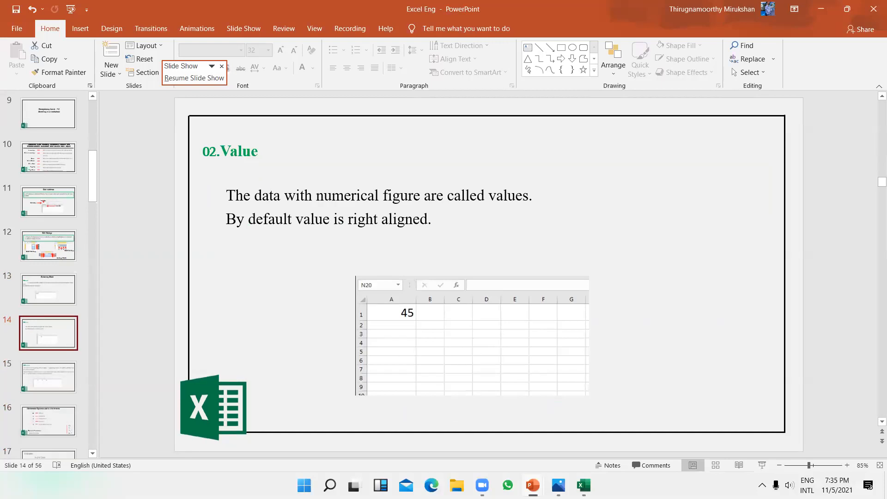
# Step: Back in Excel, enter 1999 in cell A5
pyautogui.hotkey('alt', 'Tab')
pyautogui.click(189, 264)
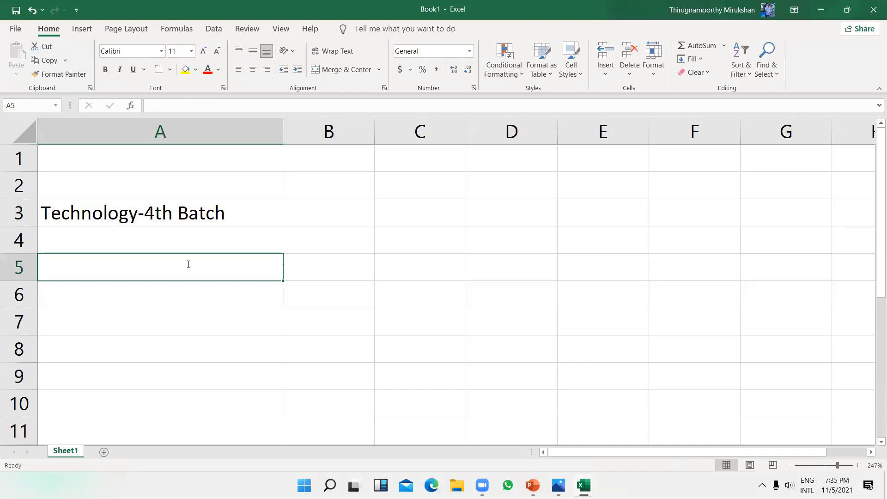
pyautogui.write('1999')
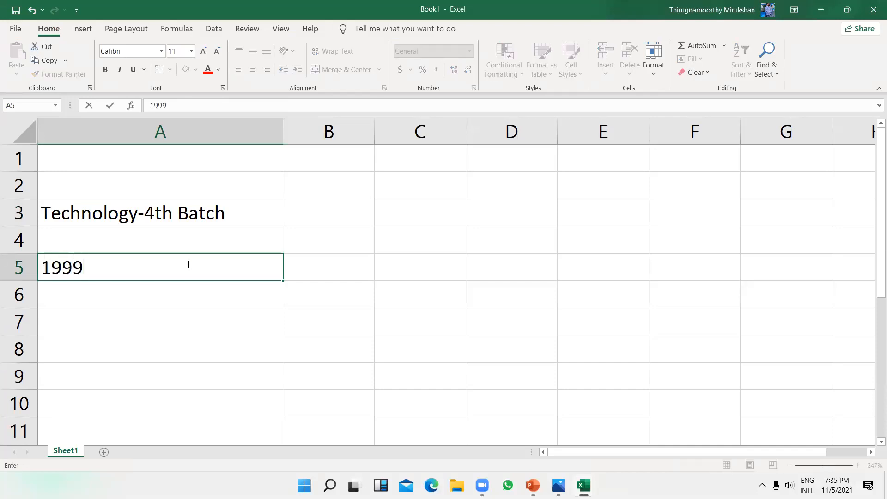
pyautogui.press('Return')
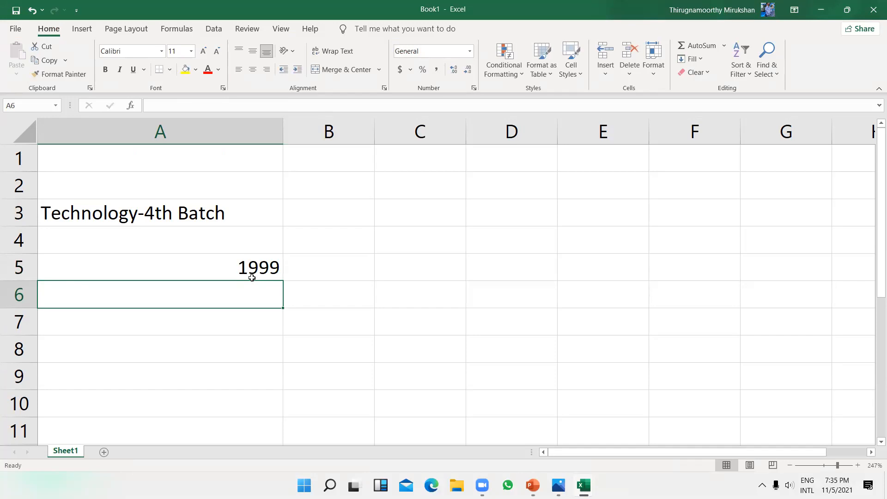
# Step: Browse slides 15 and 16 to slide 21's SUM examples and snap PowerPoint to the right half
pyautogui.click(824, 8)
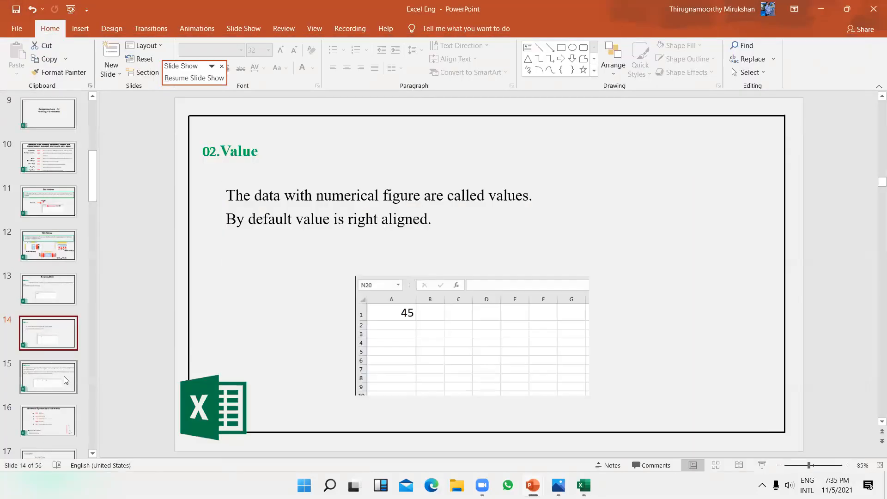
pyautogui.click(64, 376)
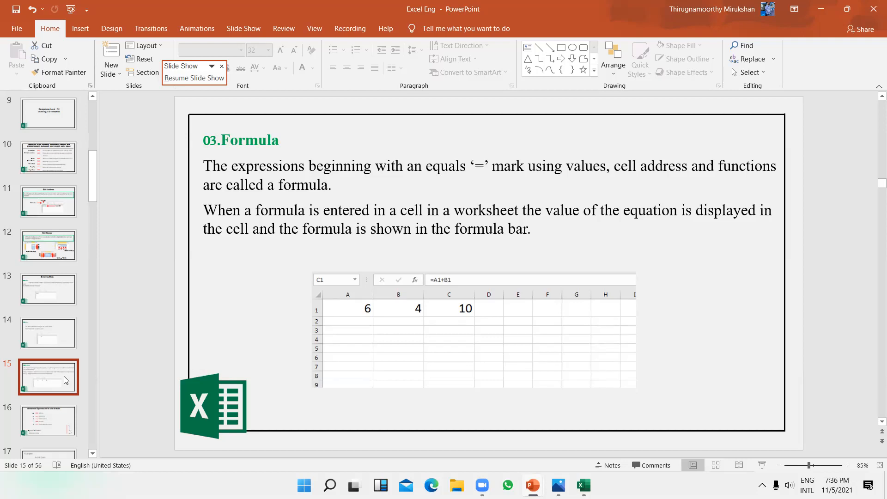
pyautogui.click(59, 423)
pyautogui.scroll(-5, 60, 422)
pyautogui.click(49, 328)
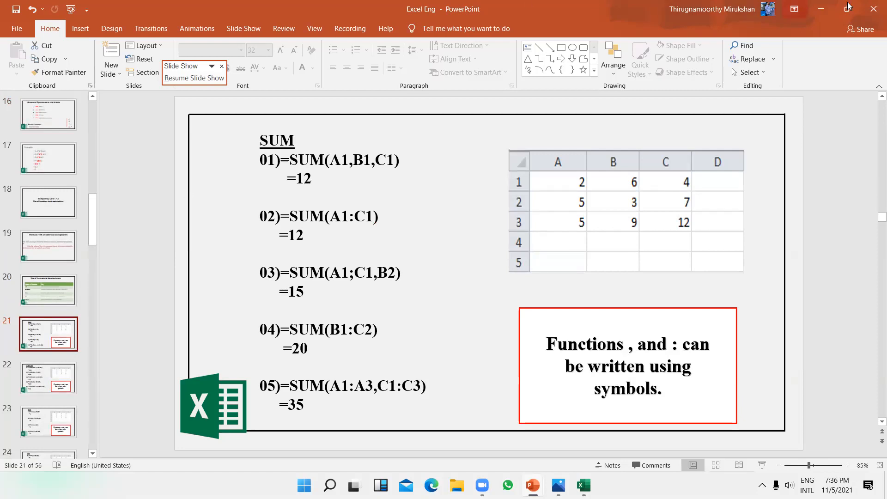
pyautogui.moveTo(852, 9)
pyautogui.click(802, 36)
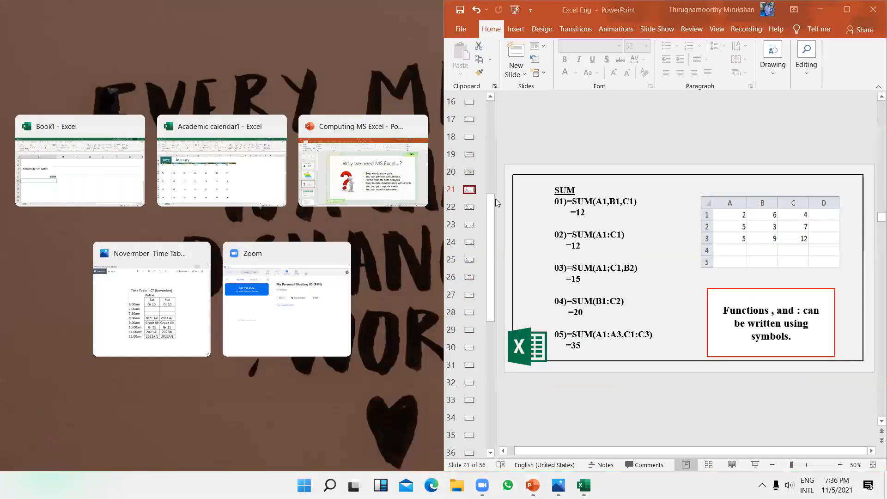
# Step: Snap Book1 into the left half, narrow column A, and clear the range A3:D8
pyautogui.click(53, 178)
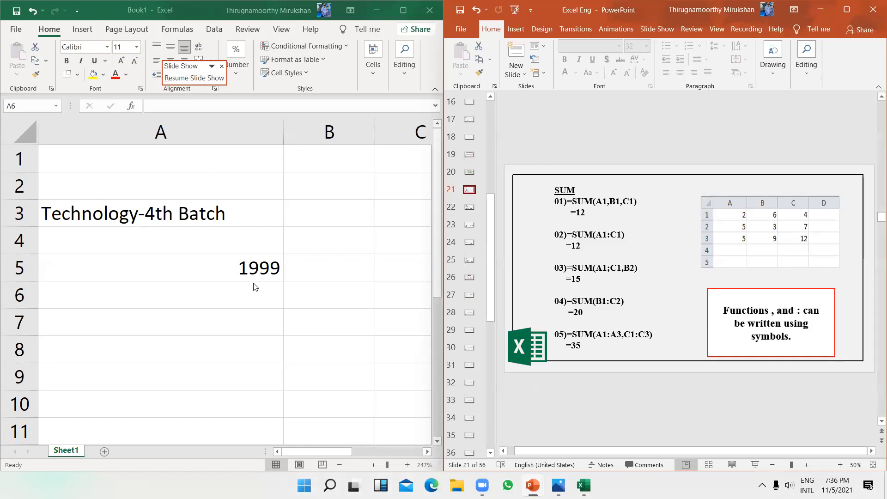
pyautogui.click(150, 220)
pyautogui.scroll(-2, 150, 220)
pyautogui.scroll(-3, 150, 220)
pyautogui.moveTo(201, 130); pyautogui.dragTo(96, 140)
pyautogui.moveTo(232, 285); pyautogui.dragTo(48, 181)
pyautogui.press('Delete')
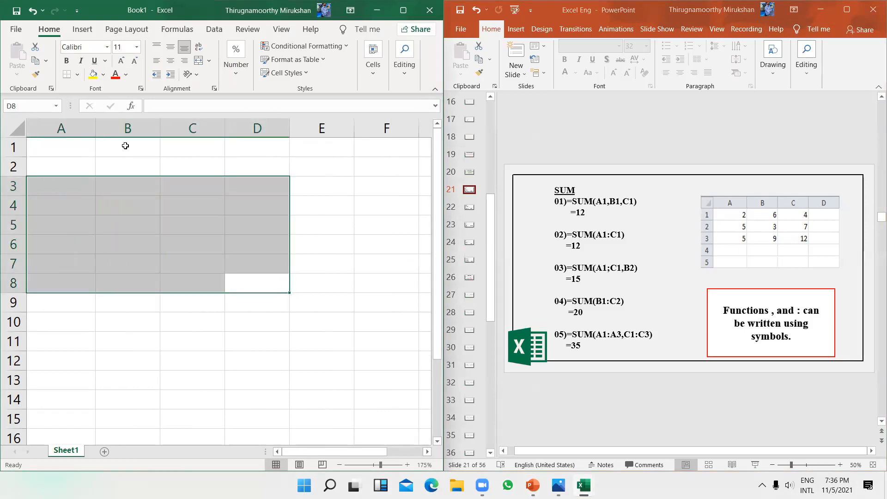
# Step: Fill A1:A3 with 2, 5 and 5
pyautogui.click(62, 149)
pyautogui.write('2')
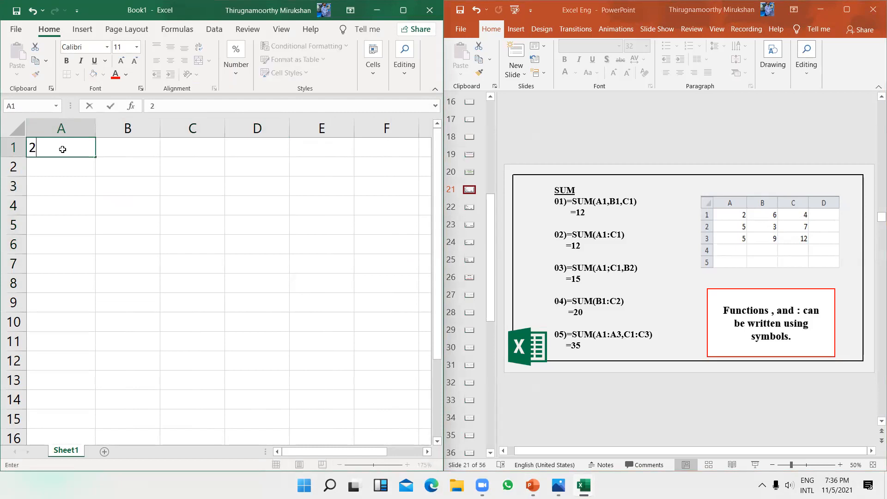
pyautogui.press('Return')
pyautogui.write('5')
pyautogui.press('Return')
pyautogui.write('5')
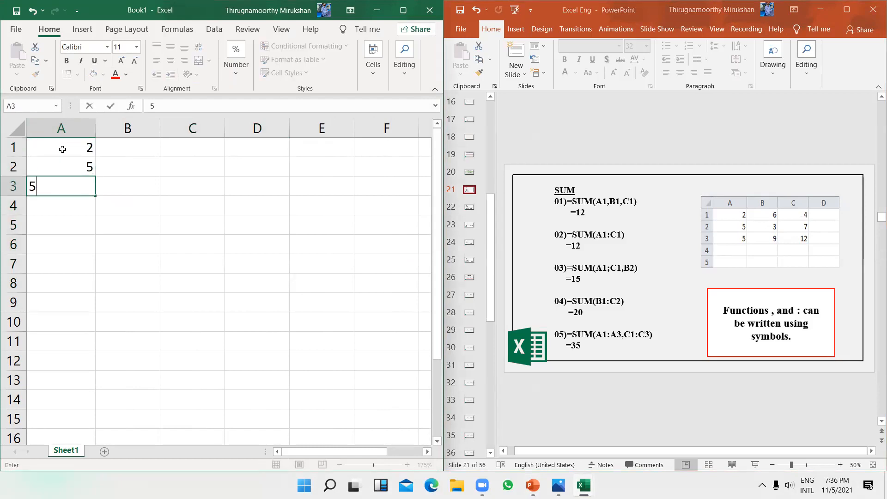
pyautogui.press('Return')
# Step: Fill B1:B3 with 6, 3 and 9
pyautogui.press('Right')
pyautogui.press('Up')
pyautogui.press('Up')
pyautogui.press('Up')
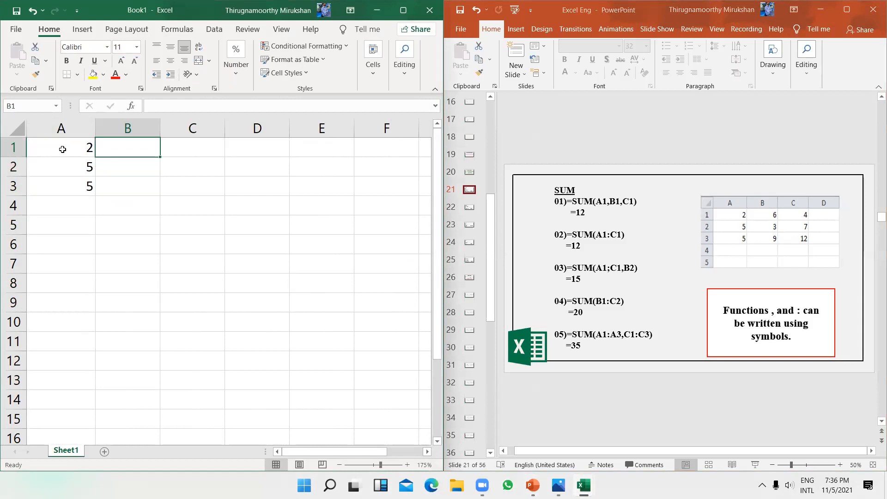
pyautogui.write('6')
pyautogui.press('Return')
pyautogui.write('3')
pyautogui.press('Return')
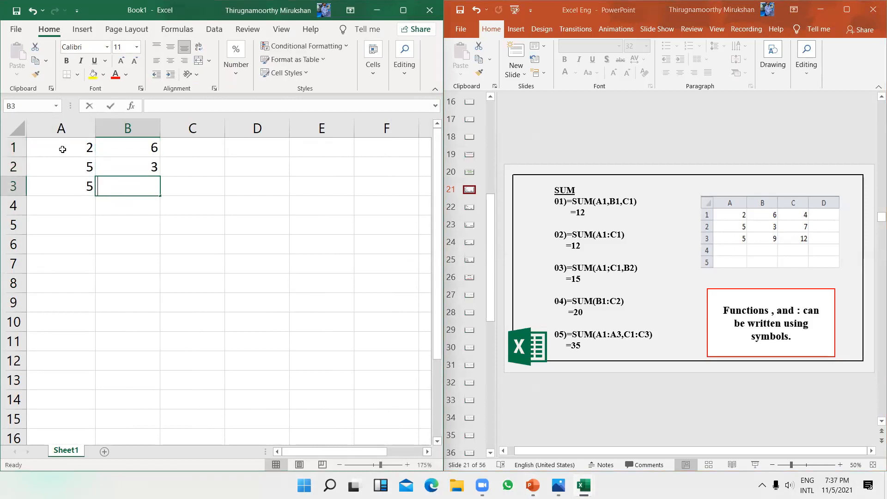
pyautogui.write('9')
pyautogui.press('Return')
# Step: Fill C1:C3 with 4, 7 and 12, then move to cell A5
pyautogui.press('Right')
pyautogui.press('Up')
pyautogui.press('Up')
pyautogui.press('Up')
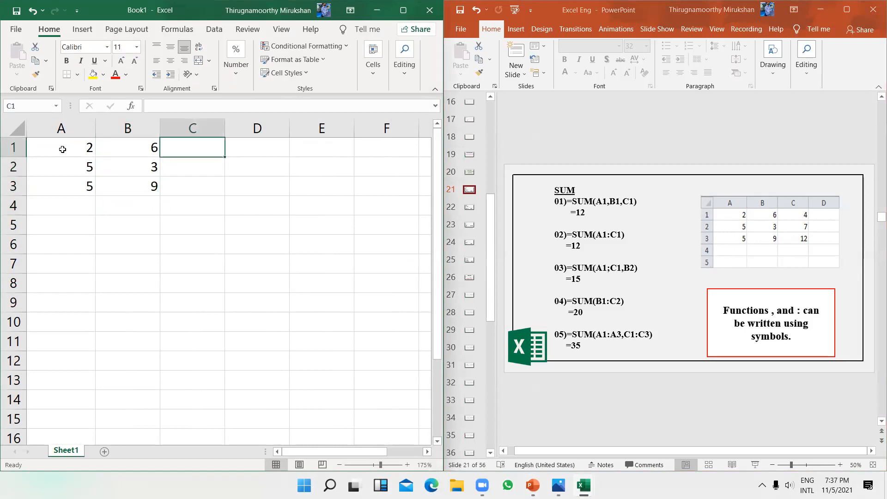
pyautogui.write('4')
pyautogui.press('Return')
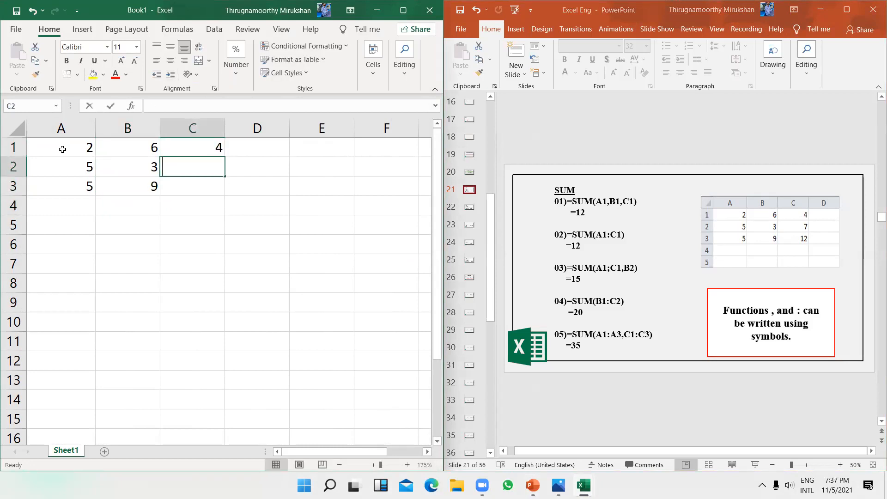
pyautogui.write('7')
pyautogui.press('Return')
pyautogui.write('12')
pyautogui.press('Return')
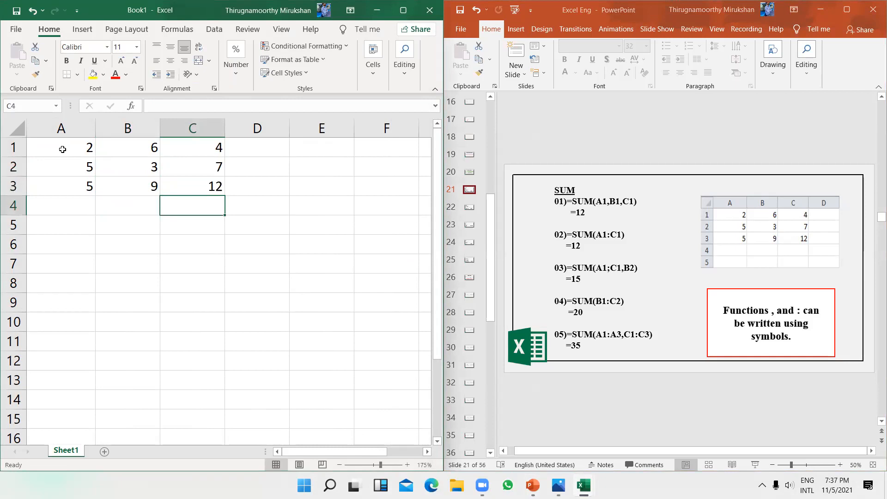
pyautogui.press('Down')
pyautogui.press('Left')
pyautogui.press('Left')
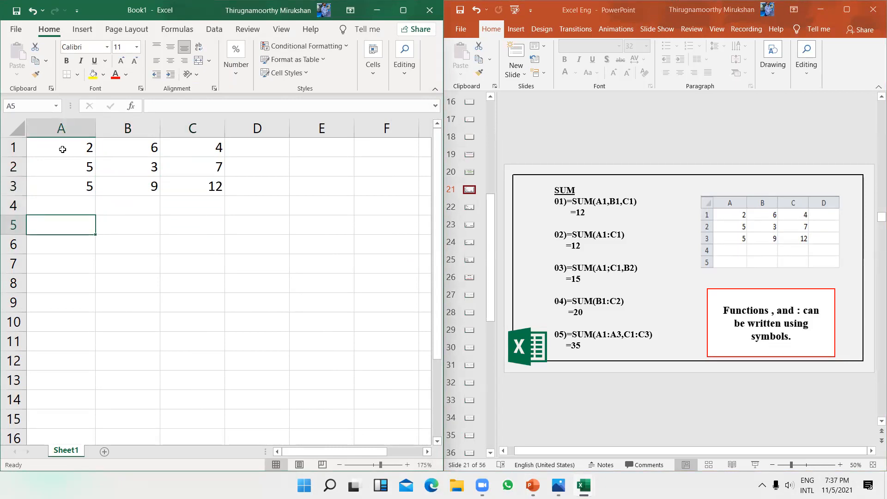
# Step: Fix the #NAME? error in A5 so it holds =SUM(A1,B1,C1) and shows 12
pyautogui.write('=')
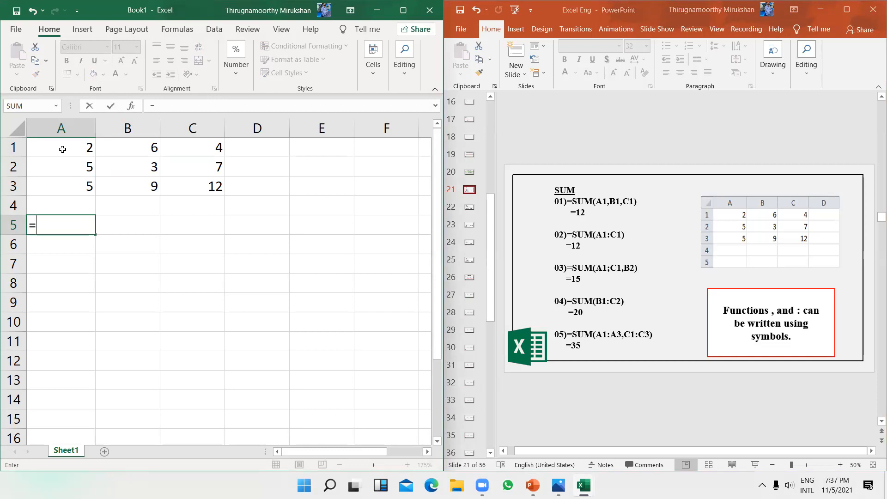
pyautogui.write('UM')
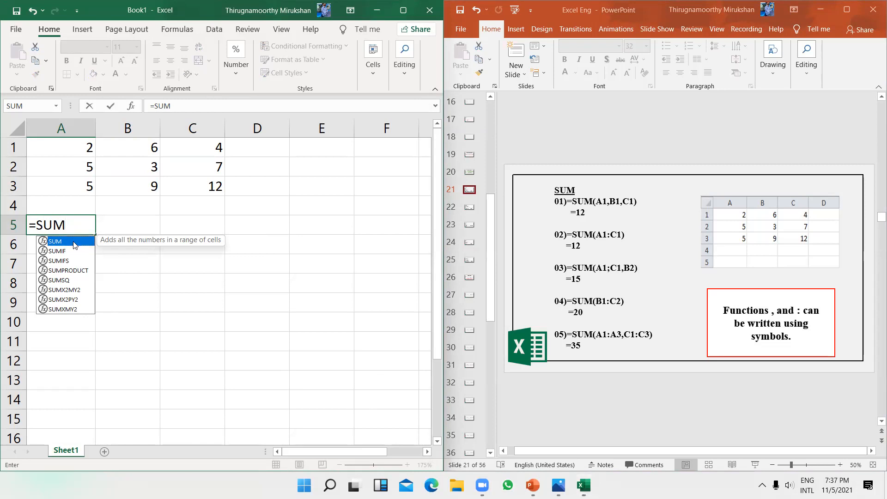
pyautogui.press('Return')
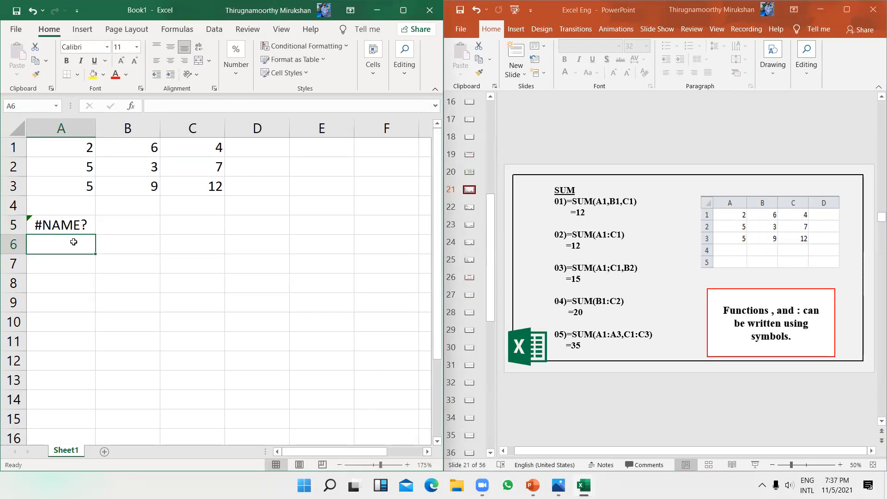
pyautogui.click(79, 226)
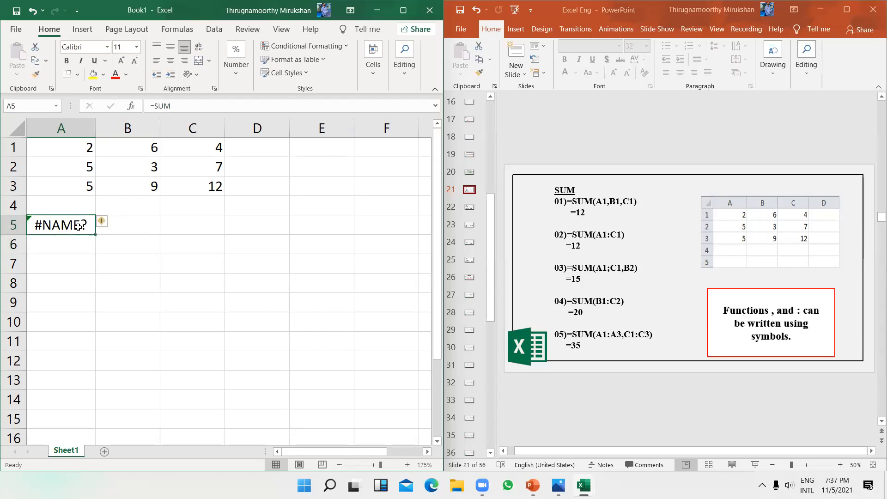
pyautogui.click(176, 105)
pyautogui.write('(')
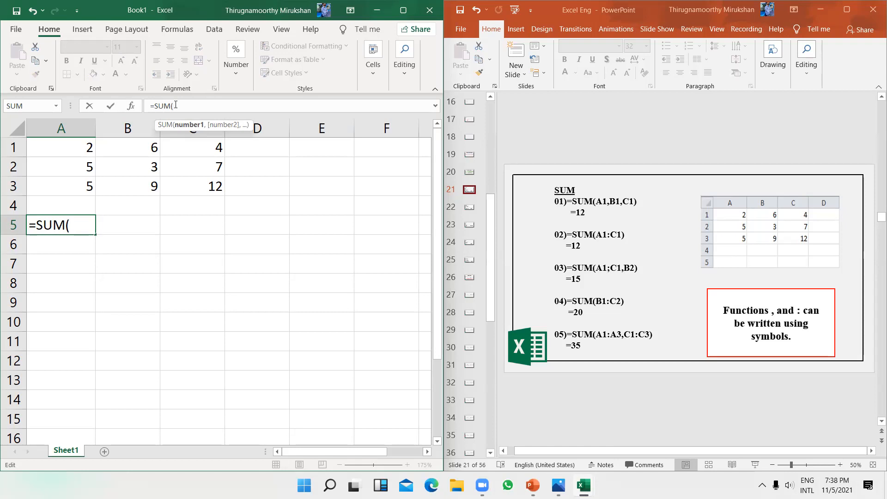
pyautogui.write('a')
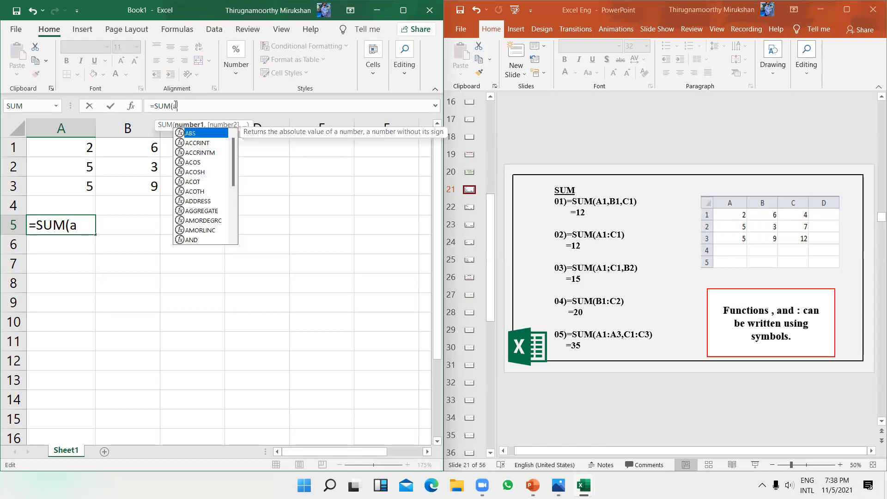
pyautogui.write('1')
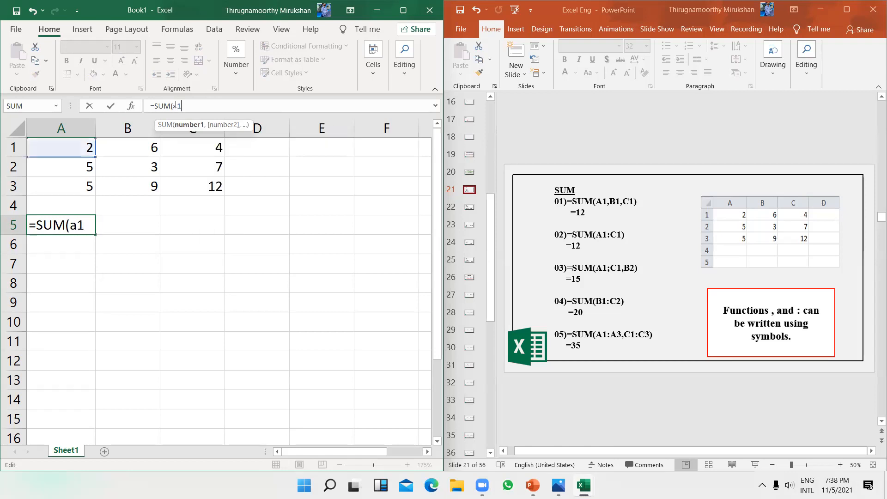
pyautogui.press('BackSpace')
pyautogui.press('BackSpace')
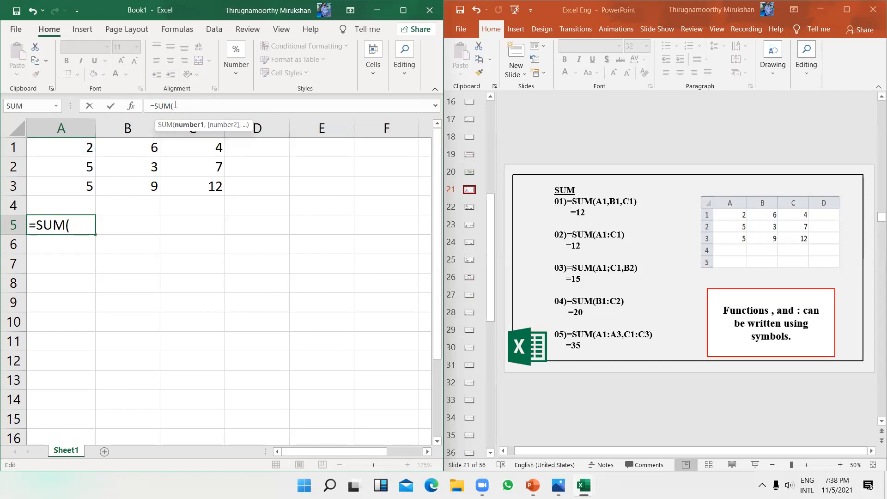
pyautogui.write('A')
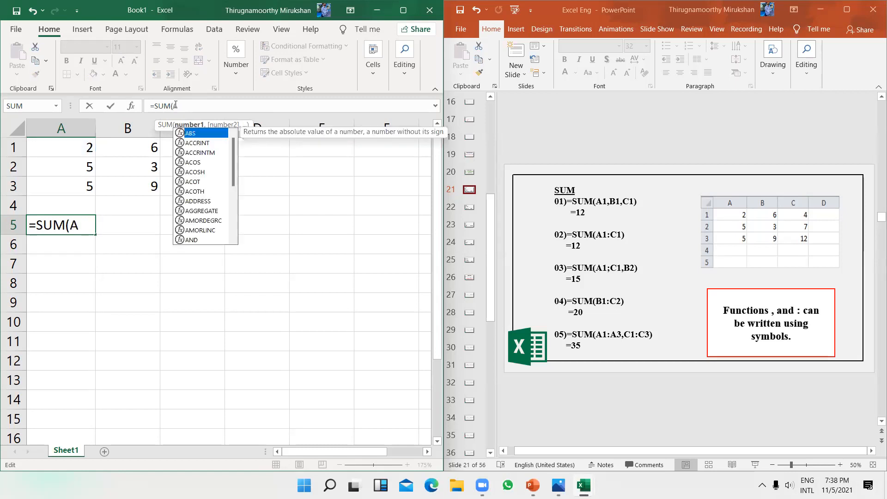
pyautogui.write('1,')
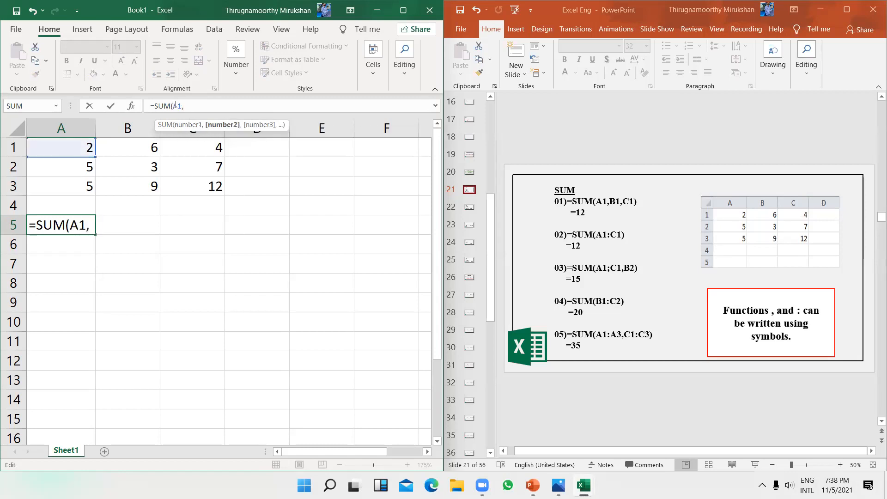
pyautogui.write('B1')
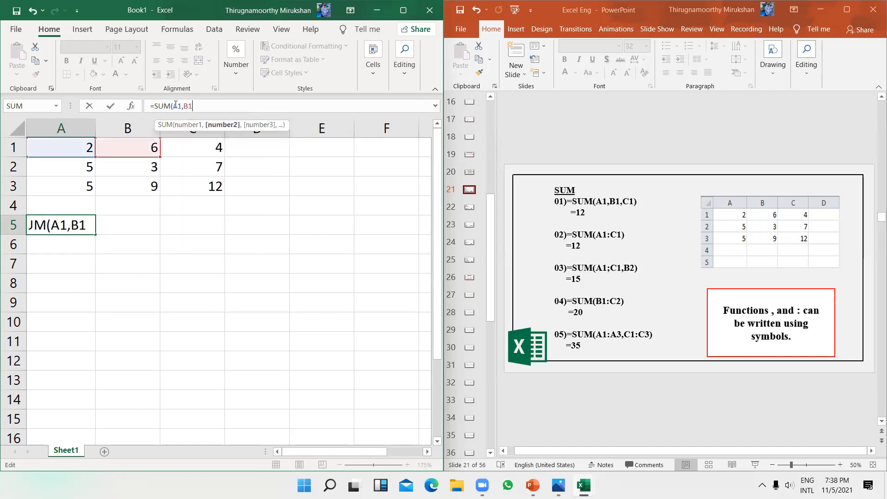
pyautogui.write(',C1')
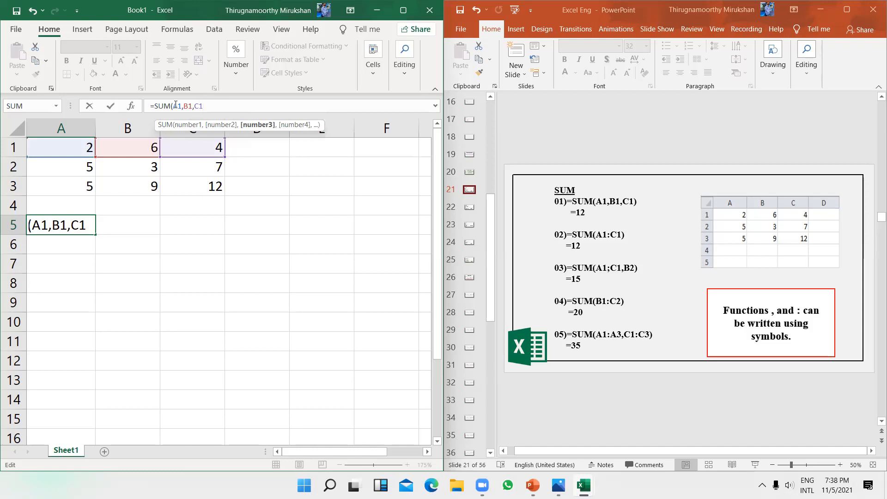
pyautogui.write(')')
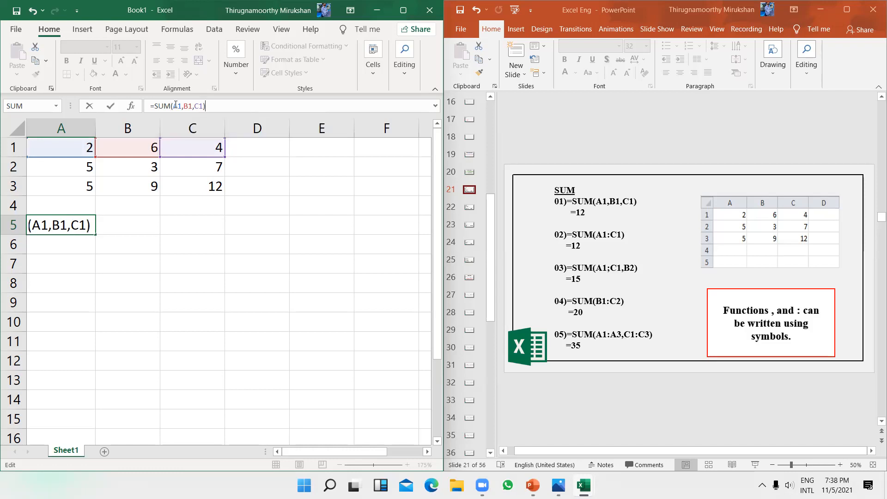
pyautogui.press('Return')
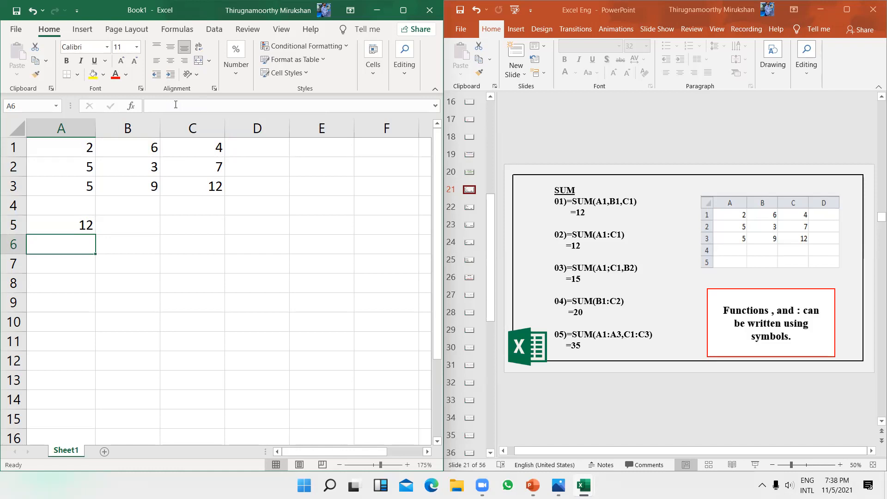
# Step: Enter =SUM(a1:C1) in cell A6 to total the first row
pyautogui.press('Down')
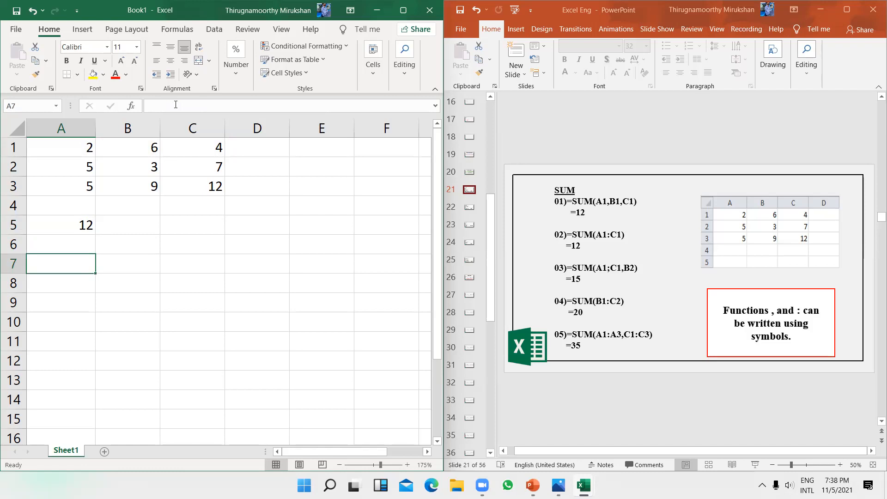
pyautogui.press('Up')
pyautogui.write('SUM(')
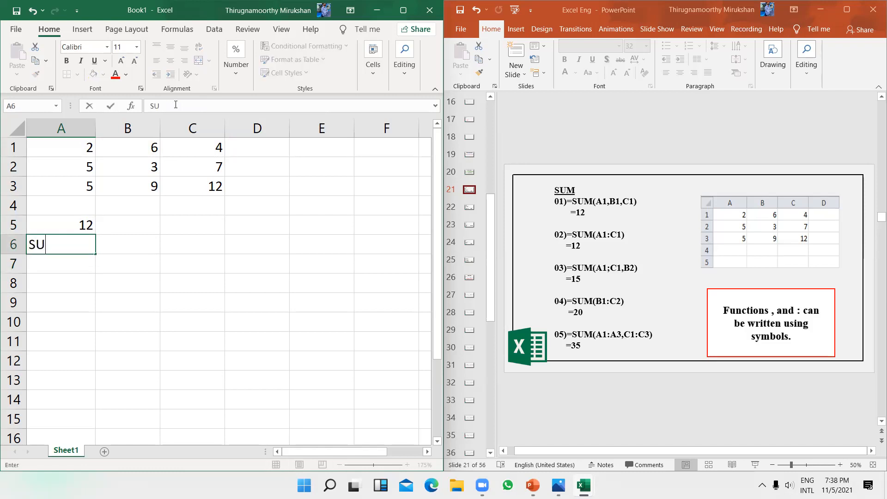
pyautogui.press('BackSpace')
pyautogui.press('BackSpace')
pyautogui.press('BackSpace')
pyautogui.press('BackSpace')
pyautogui.write('=SUM')
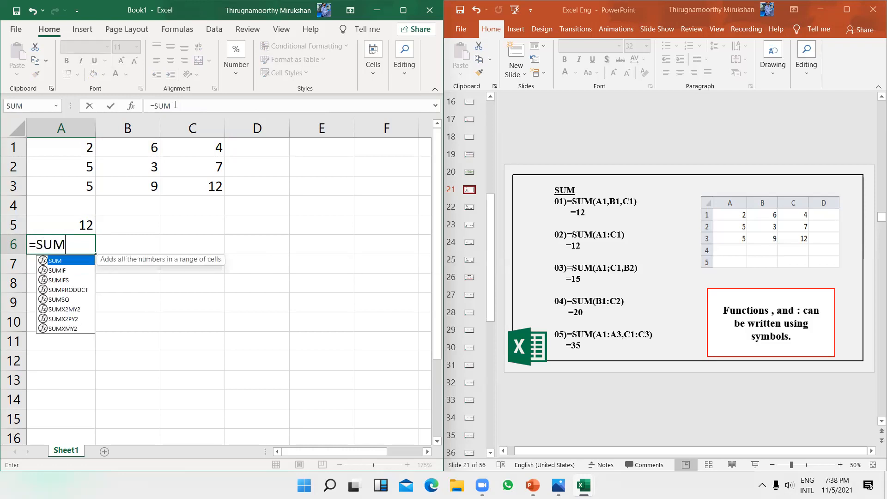
pyautogui.write('(a1:')
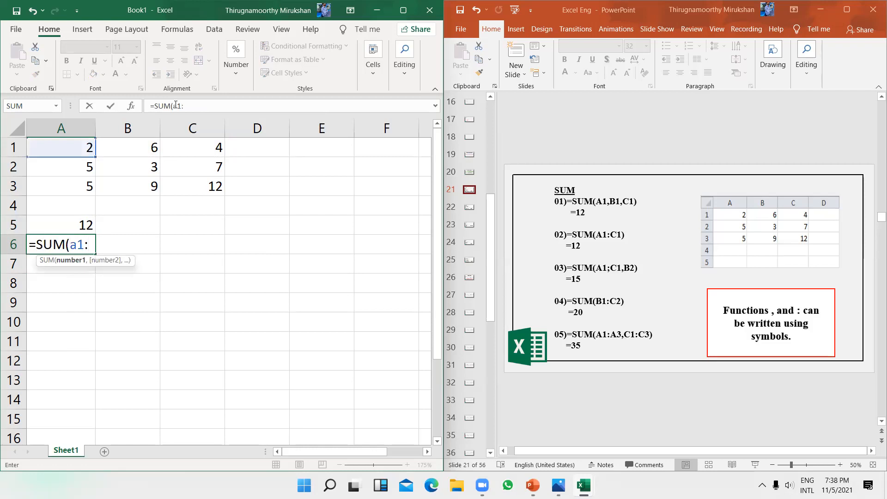
pyautogui.write('C1')
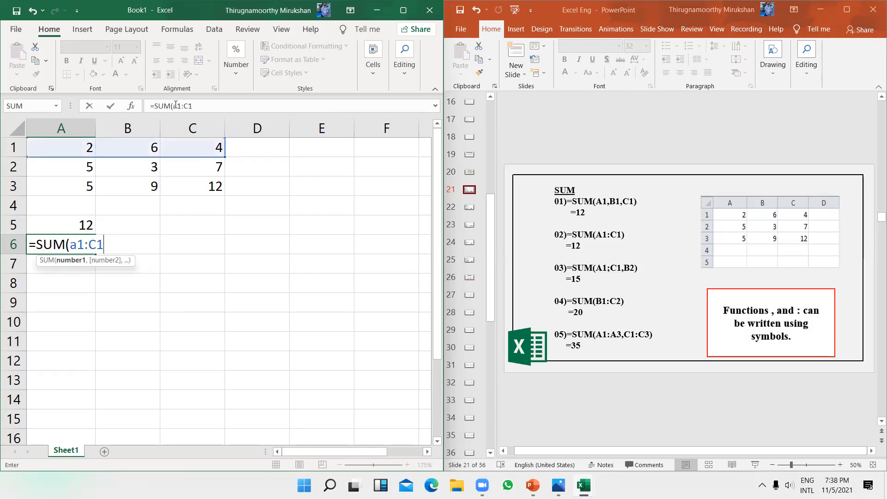
pyautogui.write(')')
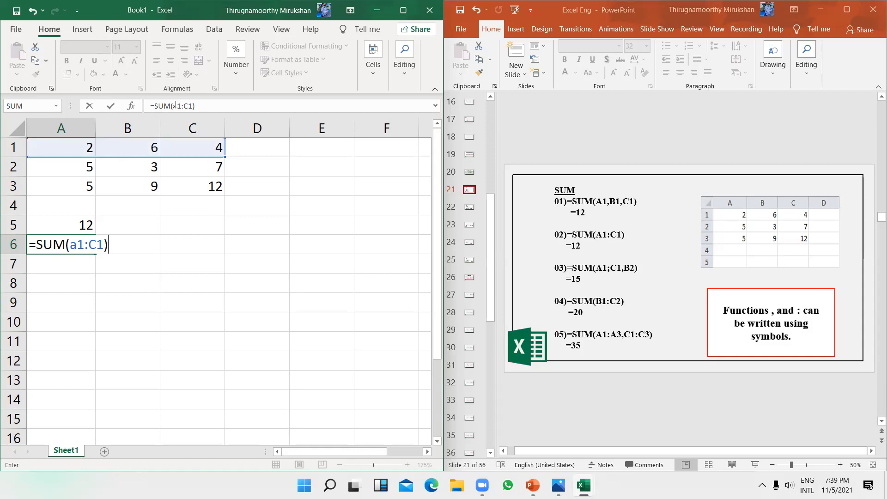
pyautogui.press('Return')
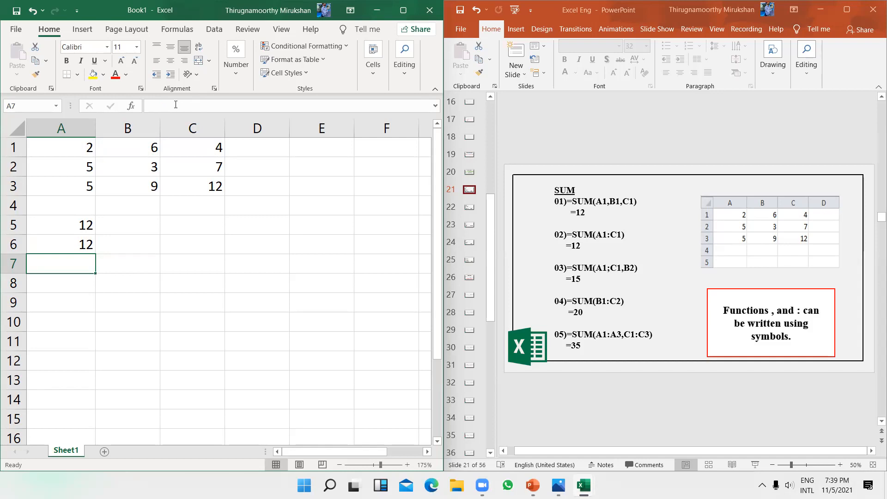
# Step: Enter =SUM(A1:C1,B2) in cell A7 to get 15
pyautogui.write('=')
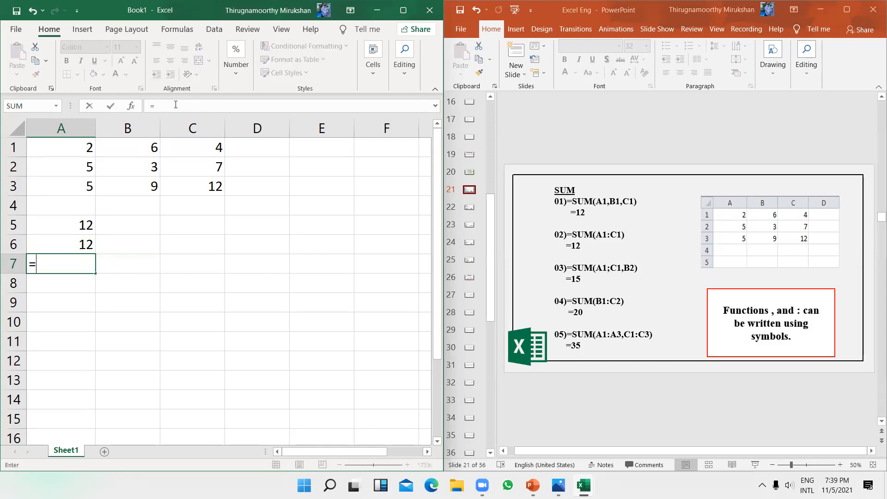
pyautogui.write('SUM')
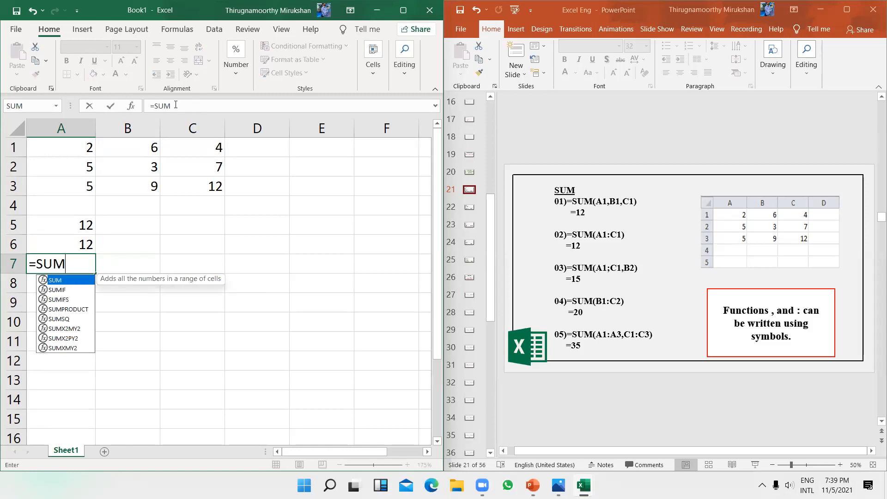
pyautogui.write('(A')
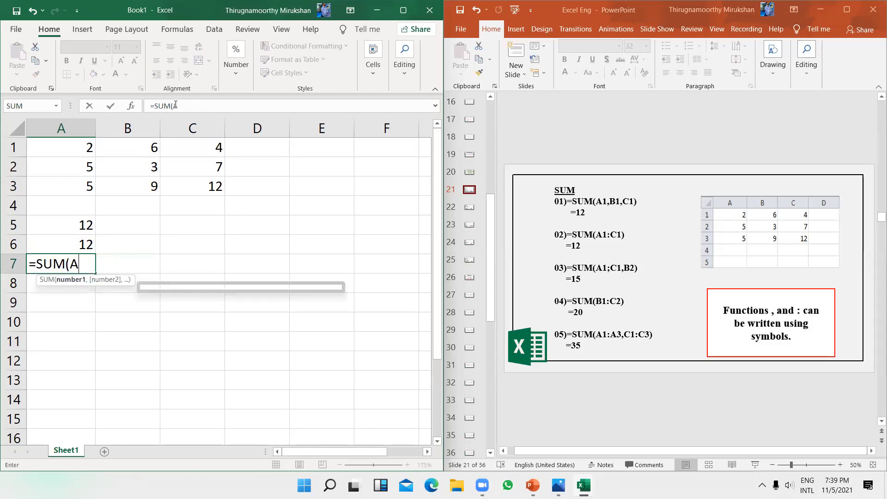
pyautogui.write('1:')
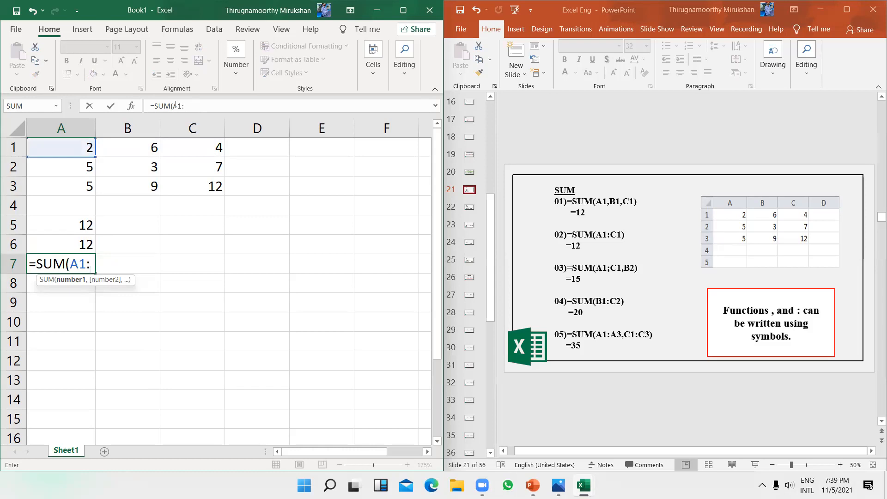
pyautogui.write('C1,')
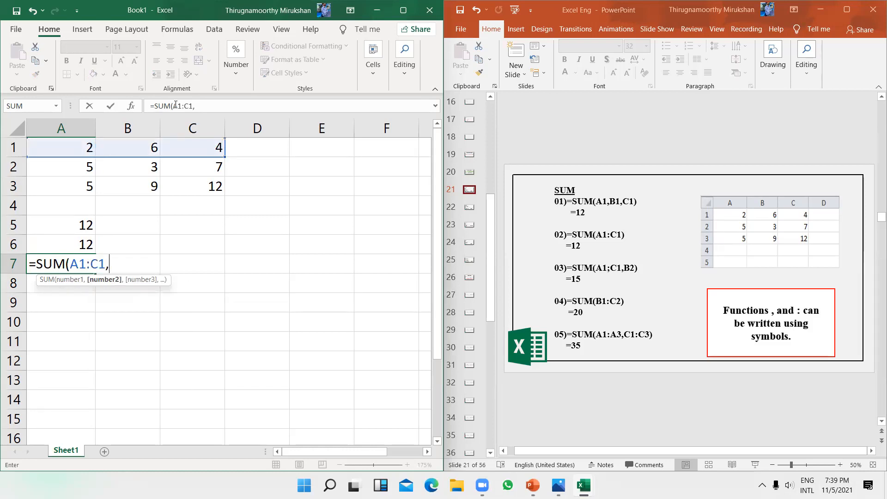
pyautogui.write('B2')
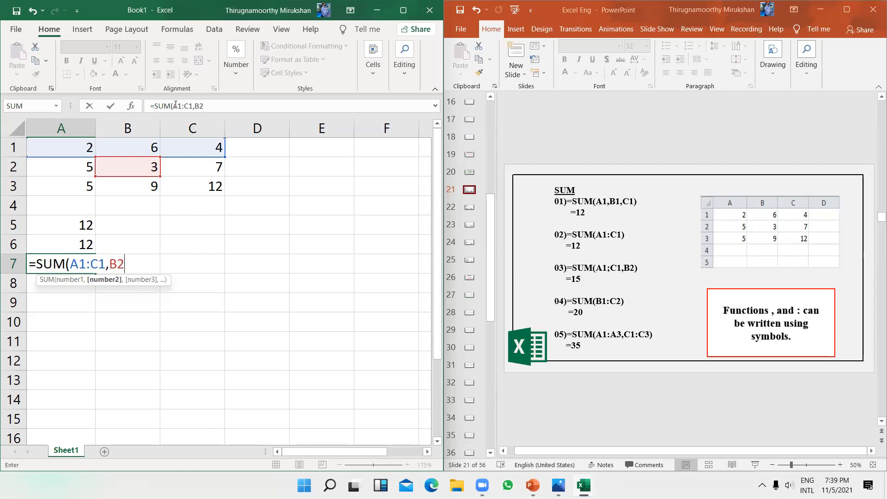
pyautogui.press('Return')
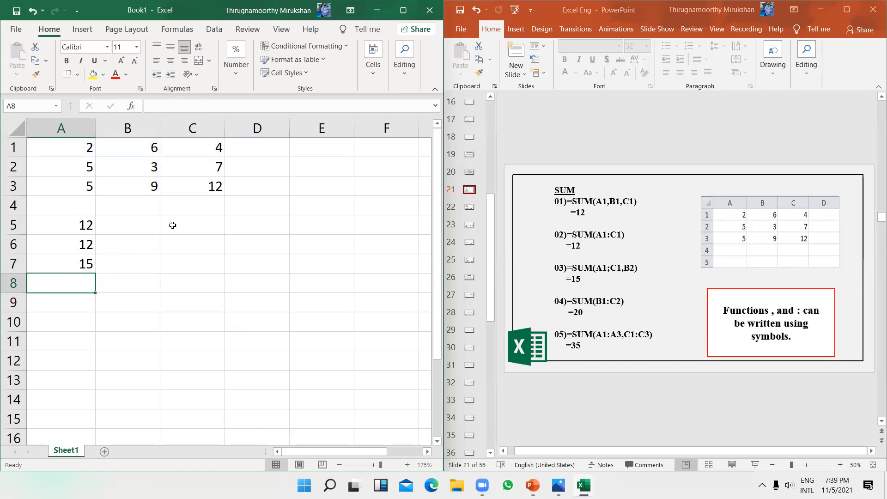
# Step: Show the AVERAGE slide, then clear the old SUM totals from A5:A7 in Excel
pyautogui.click(469, 208)
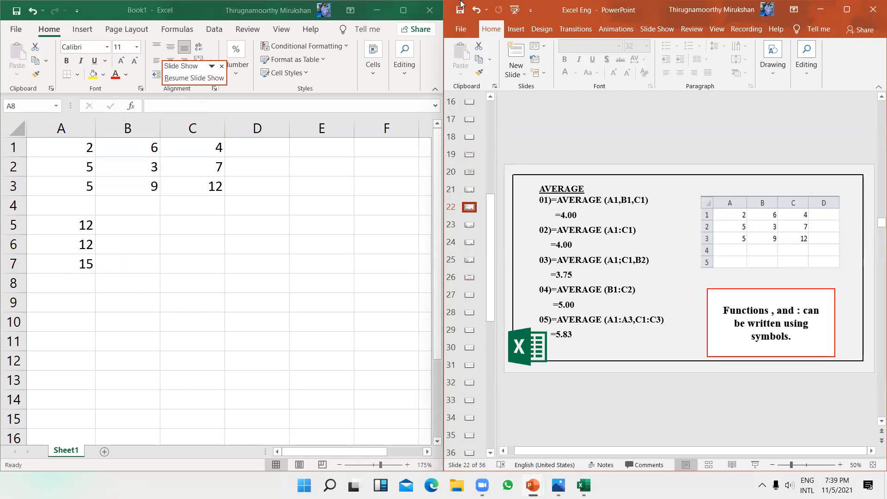
pyautogui.click(106, 282)
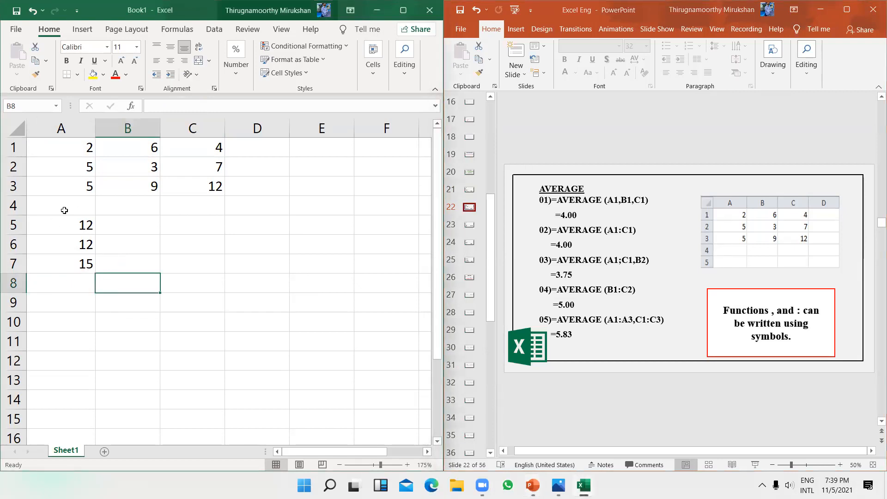
pyautogui.moveTo(59, 227); pyautogui.dragTo(83, 274)
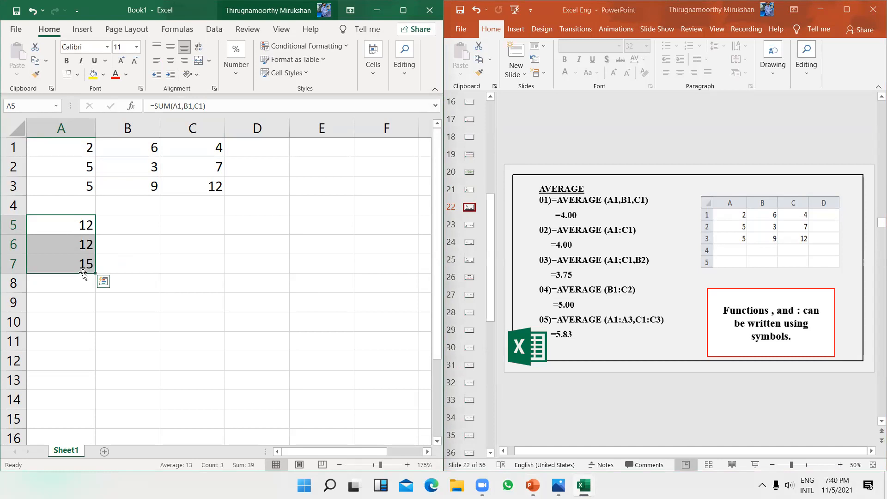
pyautogui.press('BackSpace')
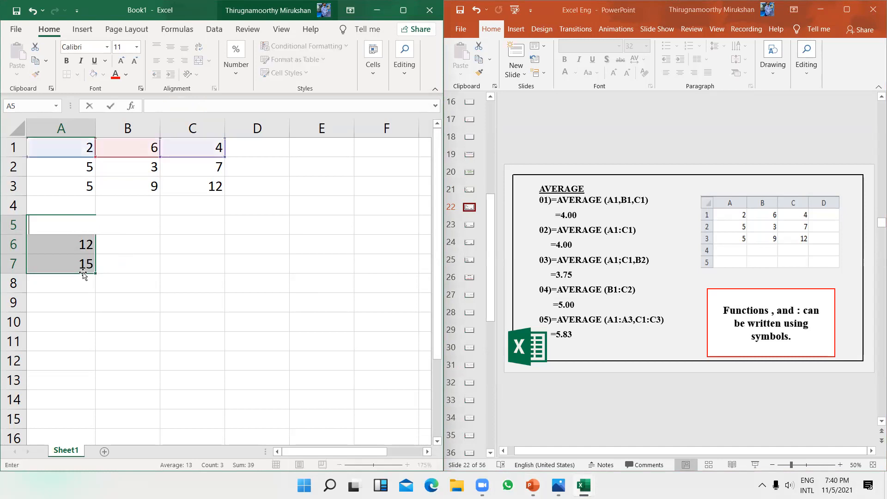
pyautogui.click(165, 307)
pyautogui.moveTo(134, 260); pyautogui.dragTo(71, 242)
pyautogui.press('Delete')
pyautogui.click(84, 226)
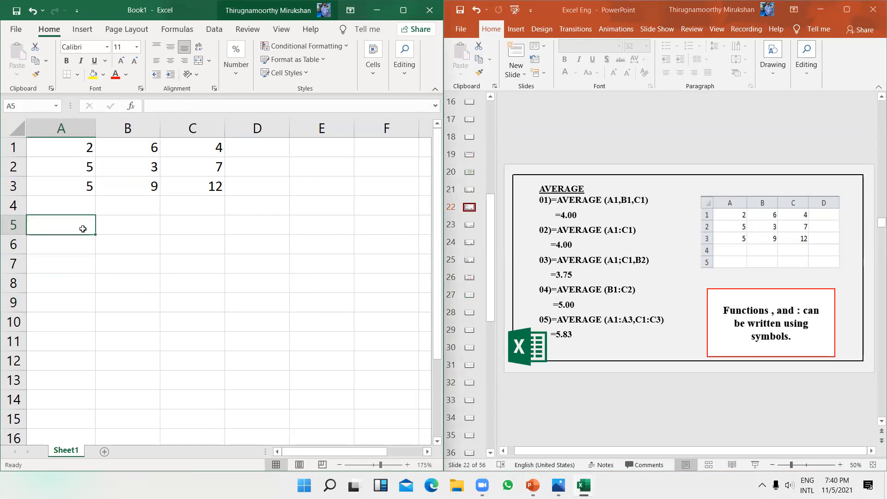
# Step: Enter =AVERAGE(A1,B1,C1) in A5 so it returns 4
pyautogui.write('=AVERAGE')
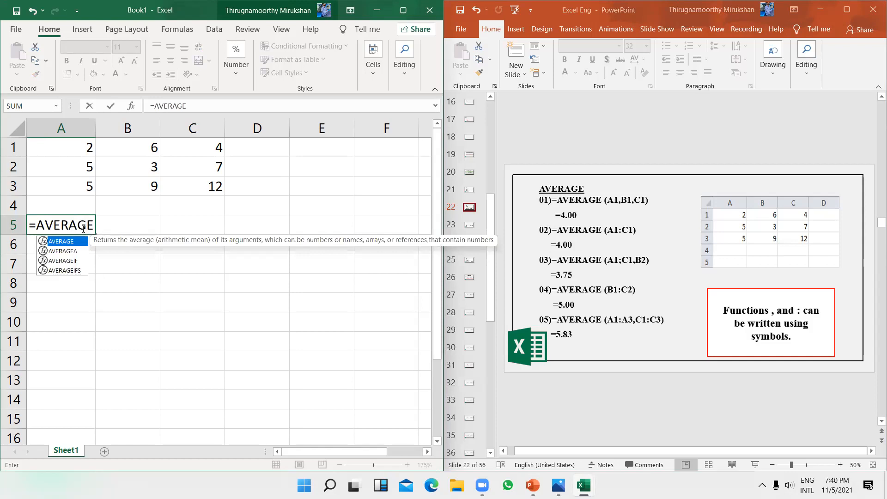
pyautogui.write('(')
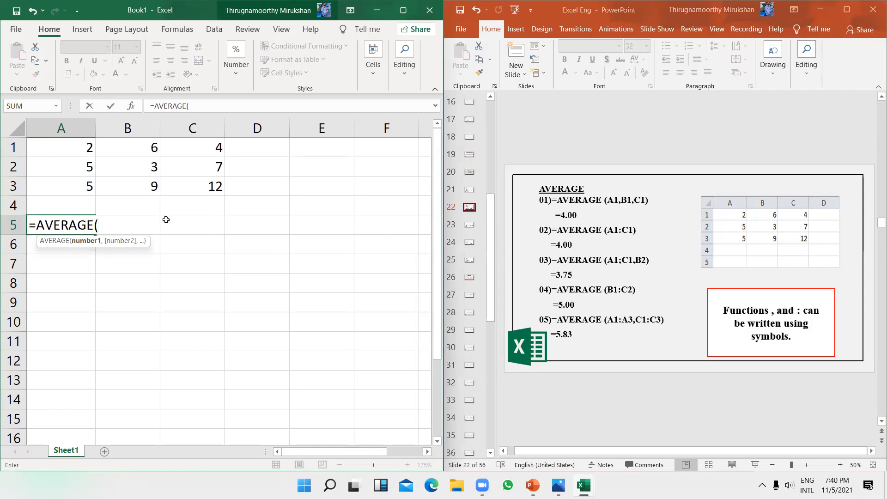
pyautogui.write('A1,')
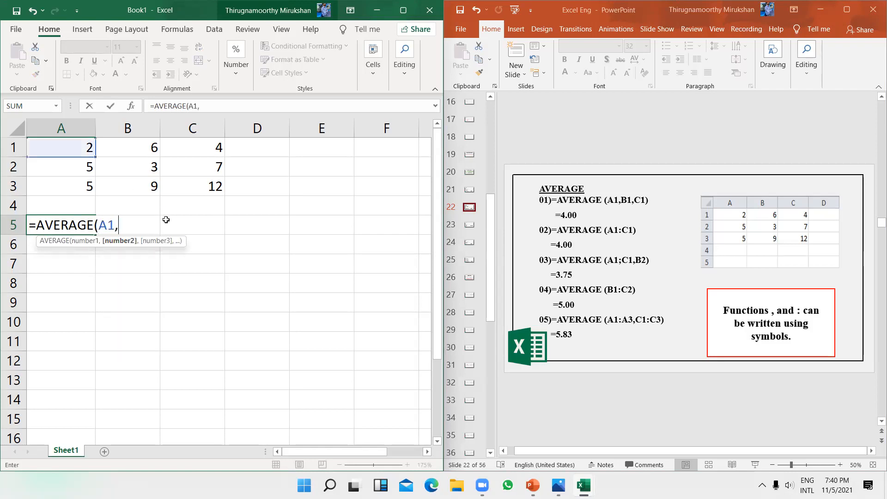
pyautogui.write('B1')
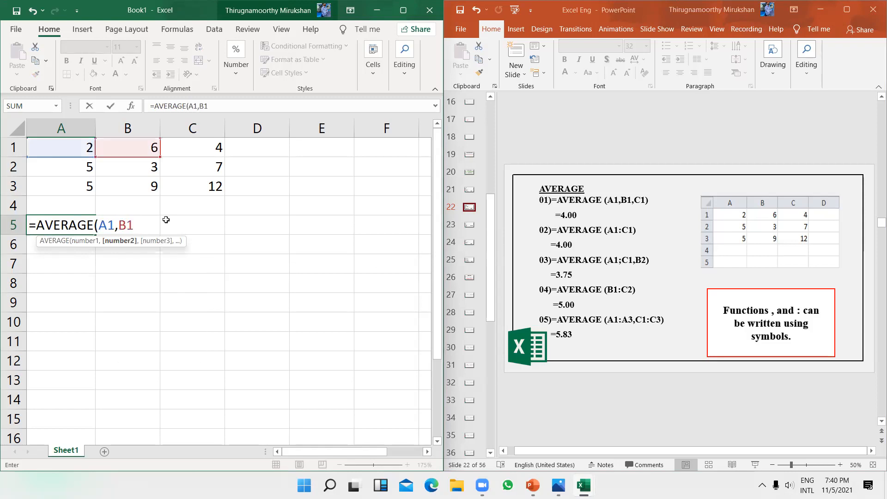
pyautogui.write(',C')
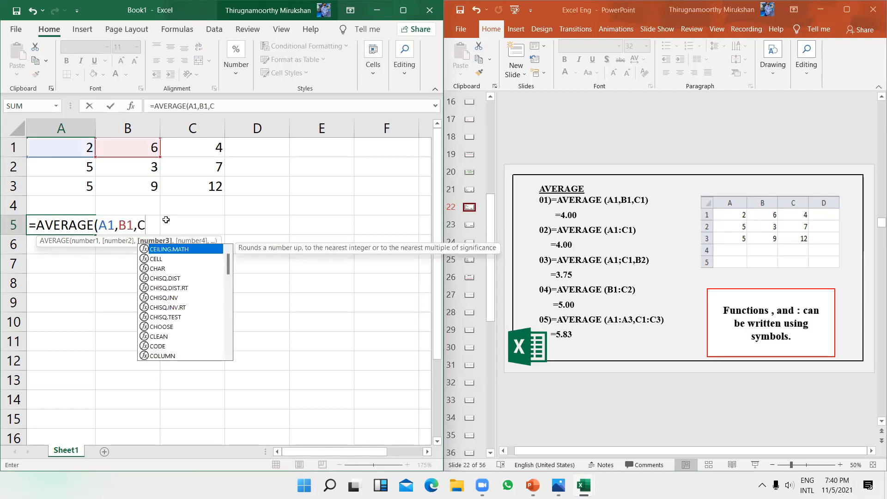
pyautogui.write('1')
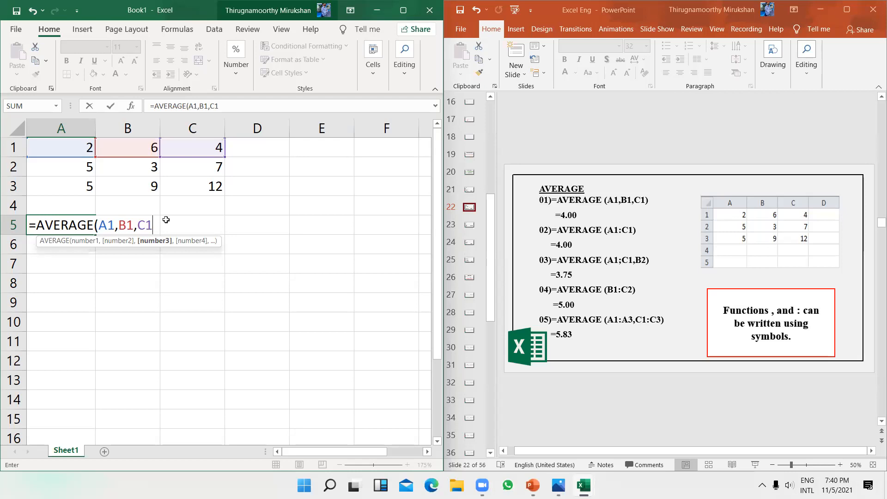
pyautogui.write(')')
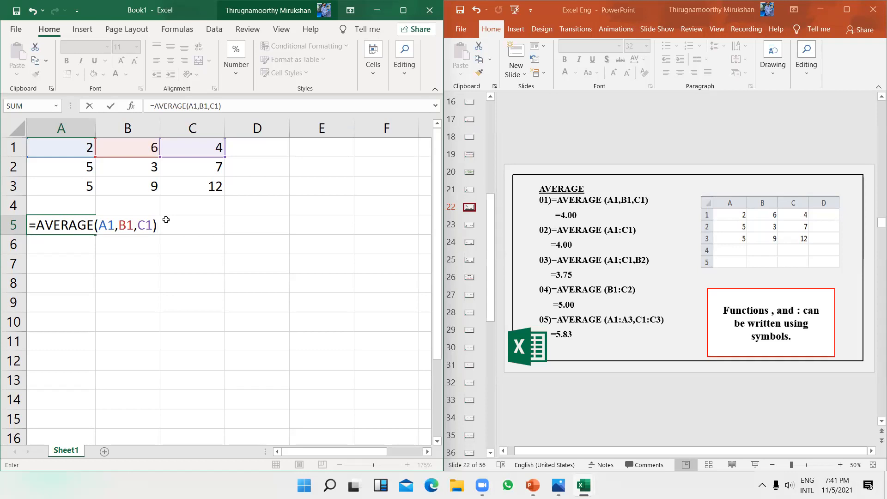
pyautogui.press('Return')
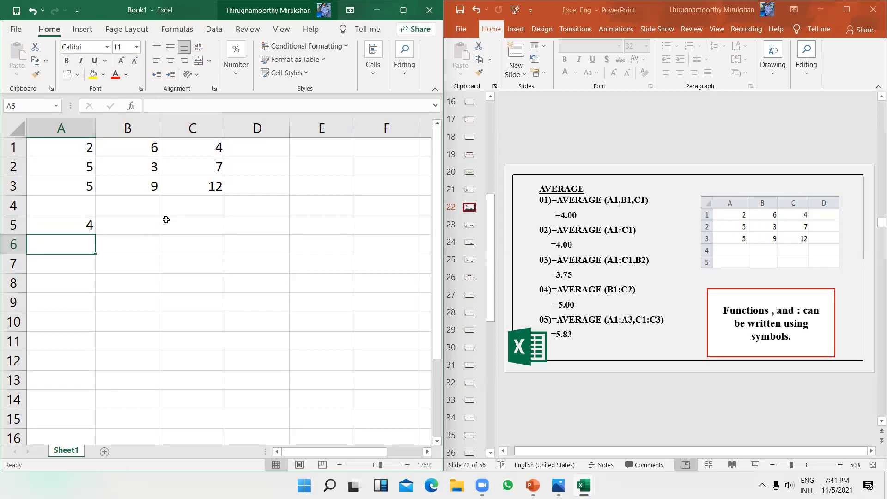
# Step: Enter =AVERAGE(A1:C1,B2) in A6 so it returns 3.75
pyautogui.write('=')
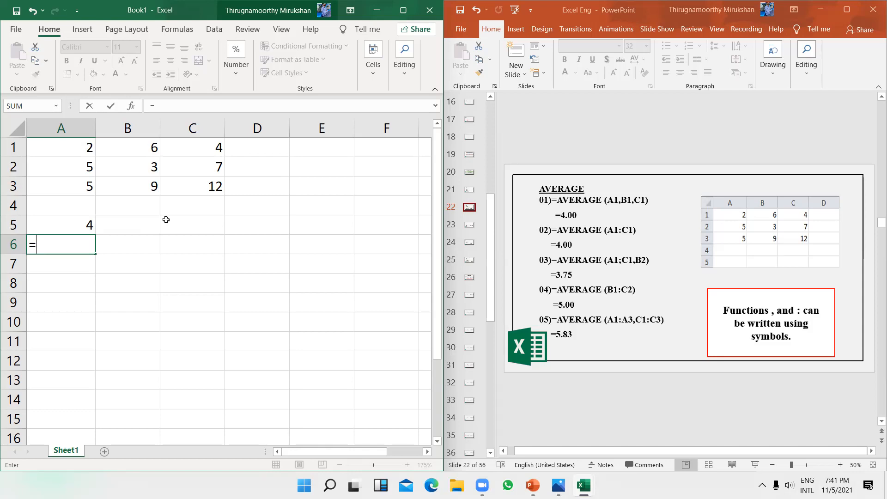
pyautogui.write('AVER')
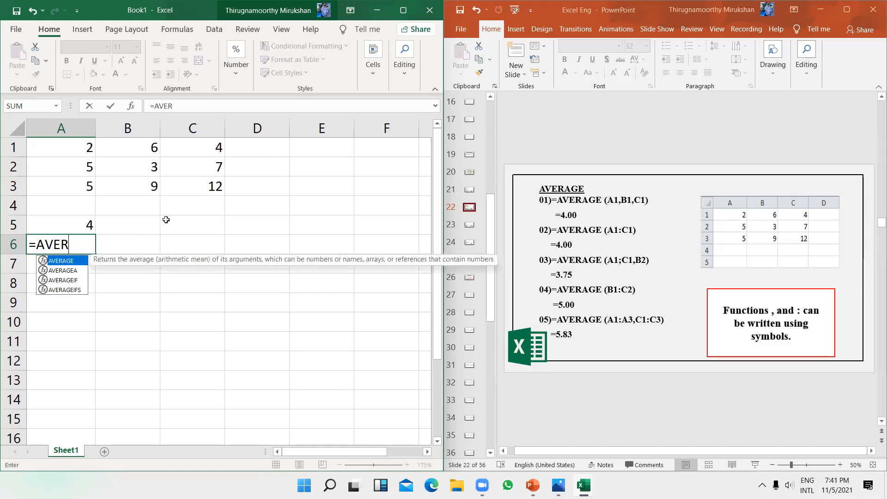
pyautogui.write('AGE(')
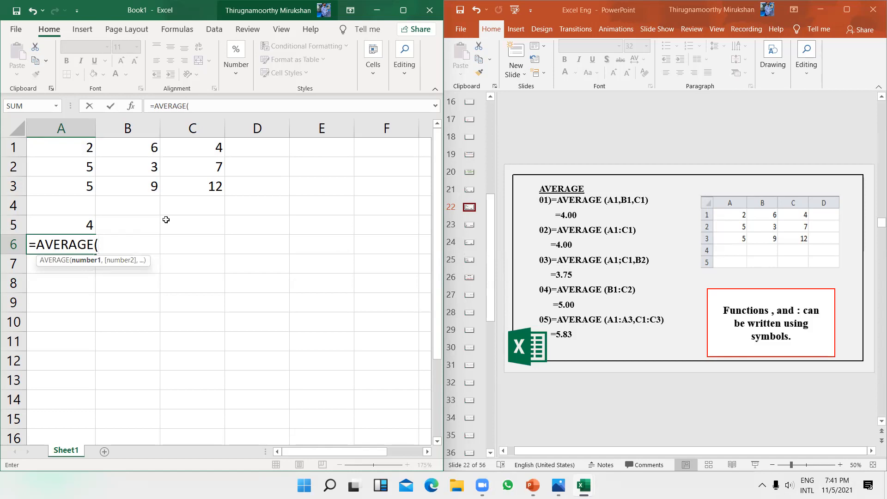
pyautogui.write('A1')
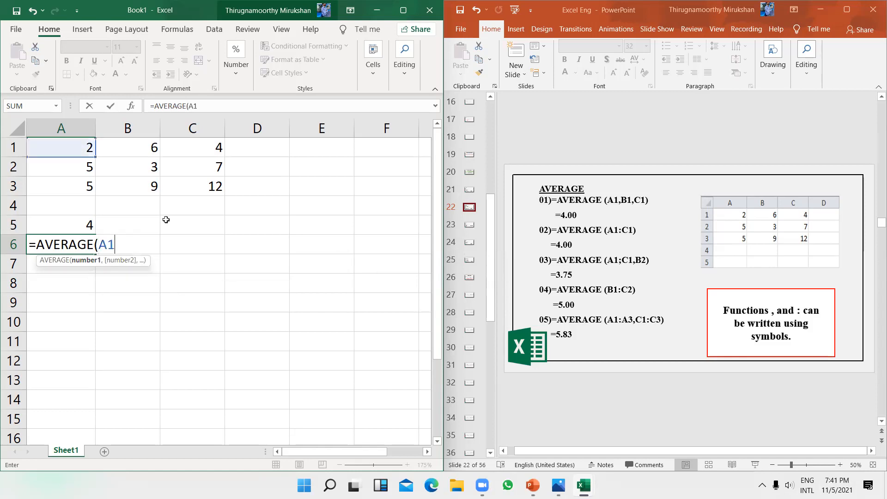
pyautogui.write(':C1')
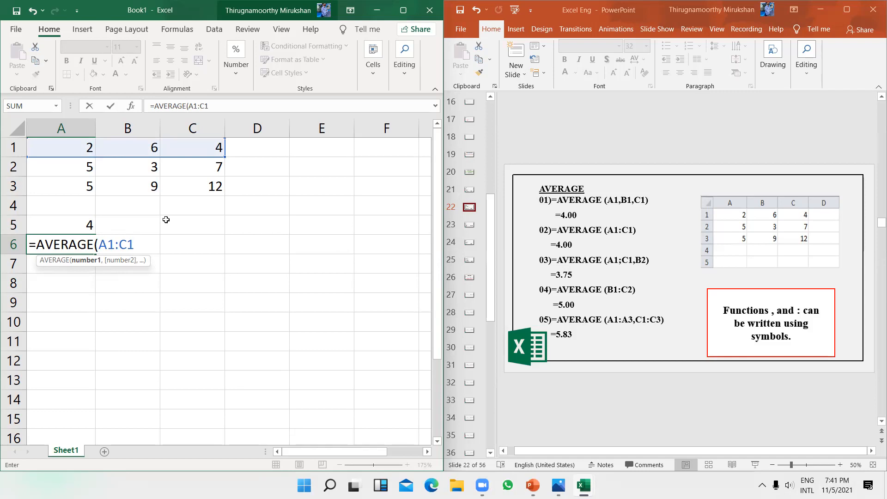
pyautogui.write(',B2')
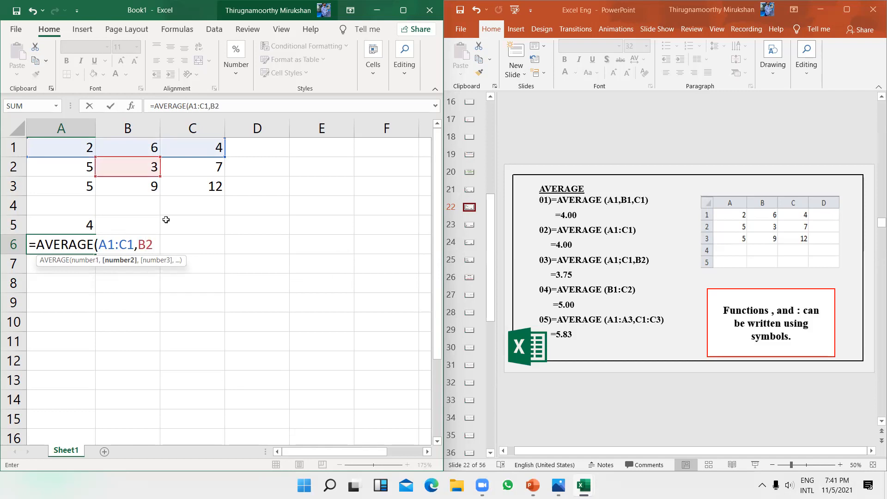
pyautogui.write(')')
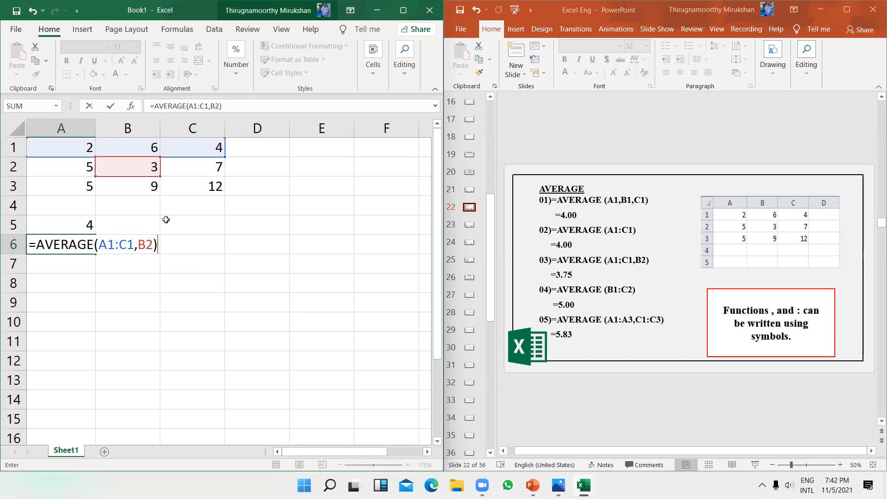
pyautogui.press('Return')
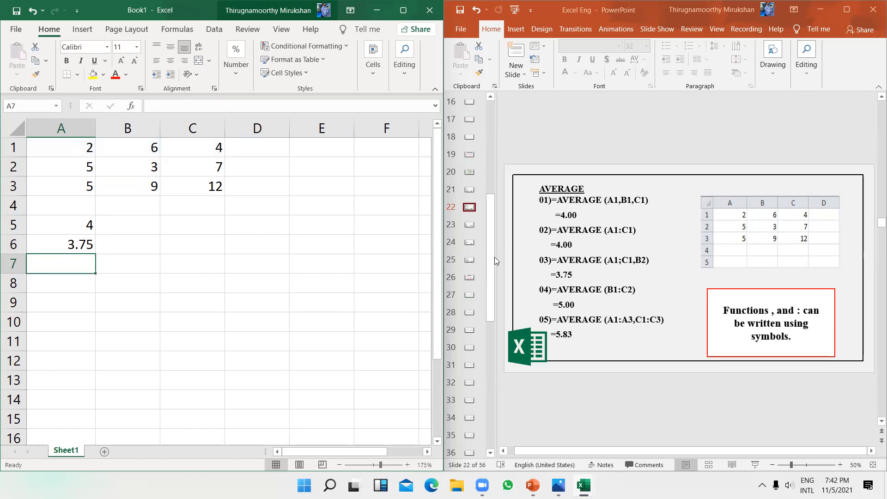
# Step: Clear the AVERAGE results 4 and 3.75 and show the MAX slide, slide 23
pyautogui.moveTo(192, 303); pyautogui.dragTo(59, 232)
pyautogui.press('Delete')
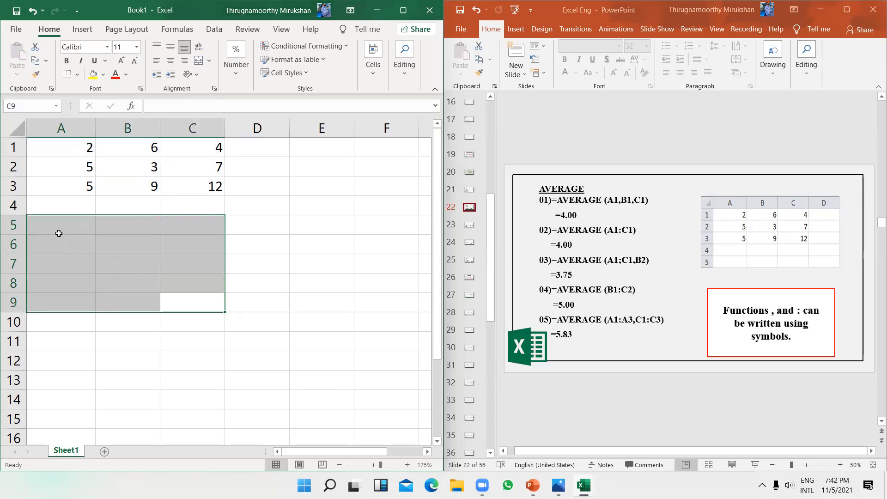
pyautogui.click(469, 229)
pyautogui.click(469, 229)
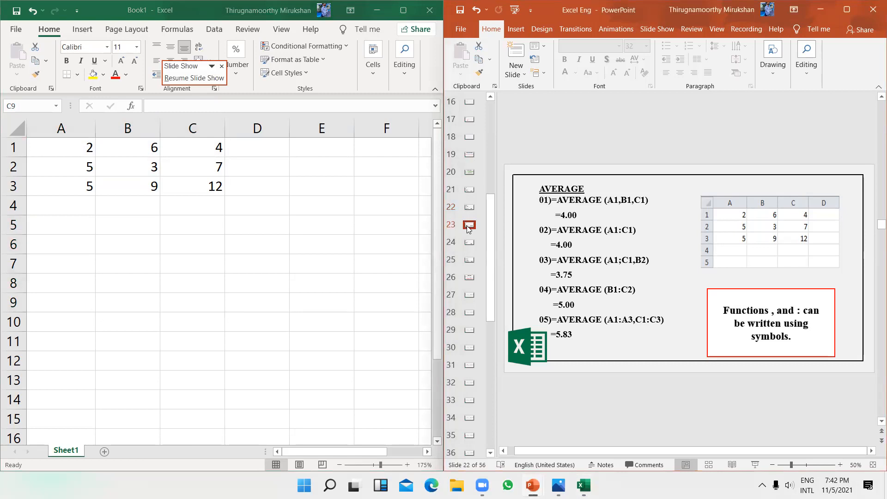
# Step: Enter =MAX(A1,B2,C1) in A5 and =MAX(B1:C2,A1) in A6, returning 7
pyautogui.click(69, 227)
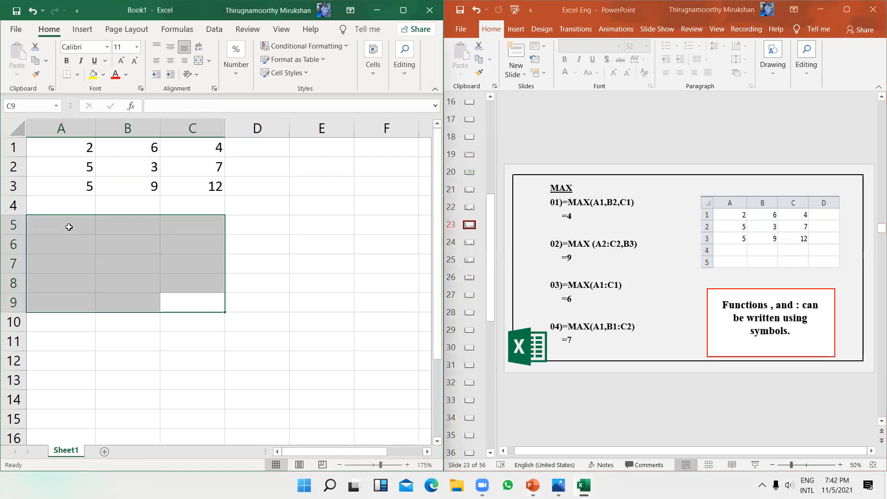
pyautogui.click(69, 227)
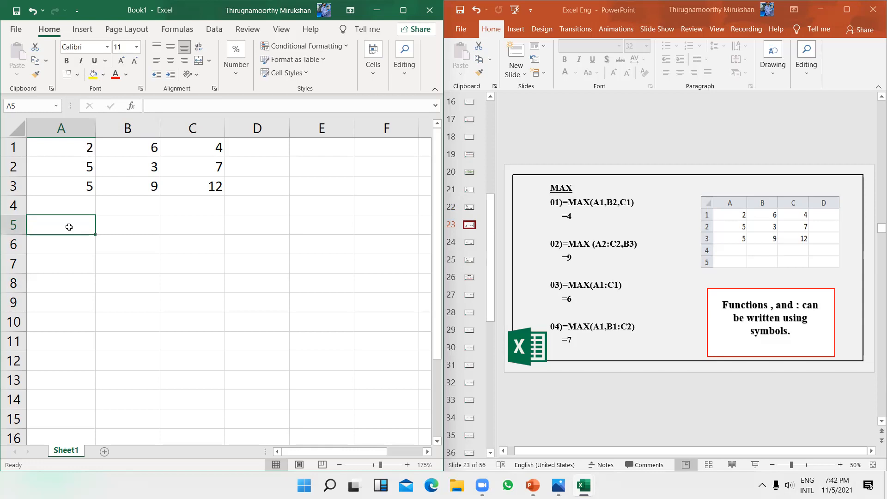
pyautogui.write('=MAX(')
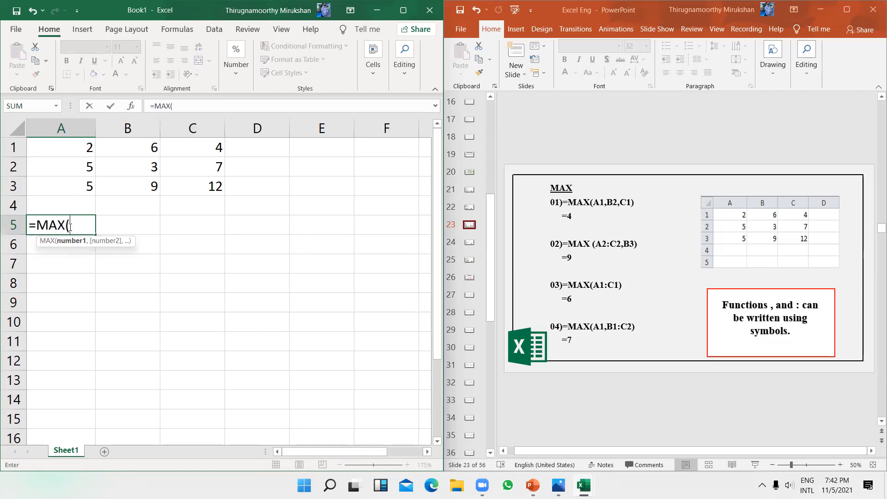
pyautogui.write('A')
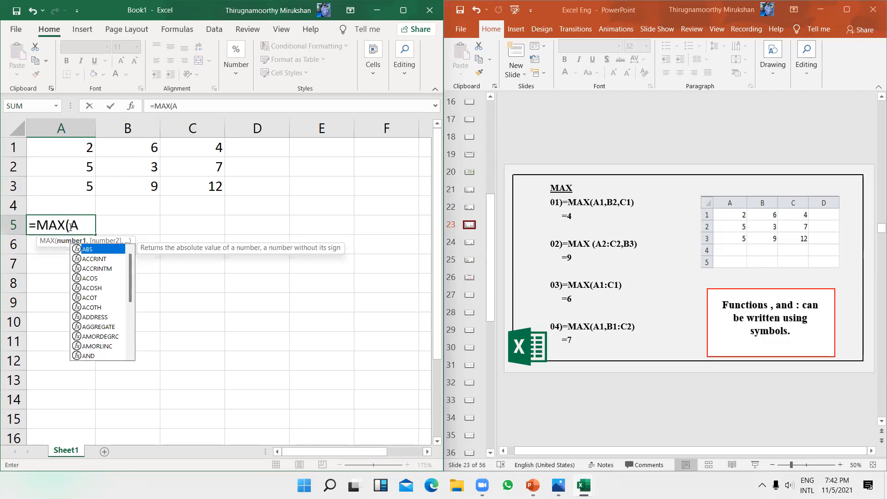
pyautogui.write('1,B2,')
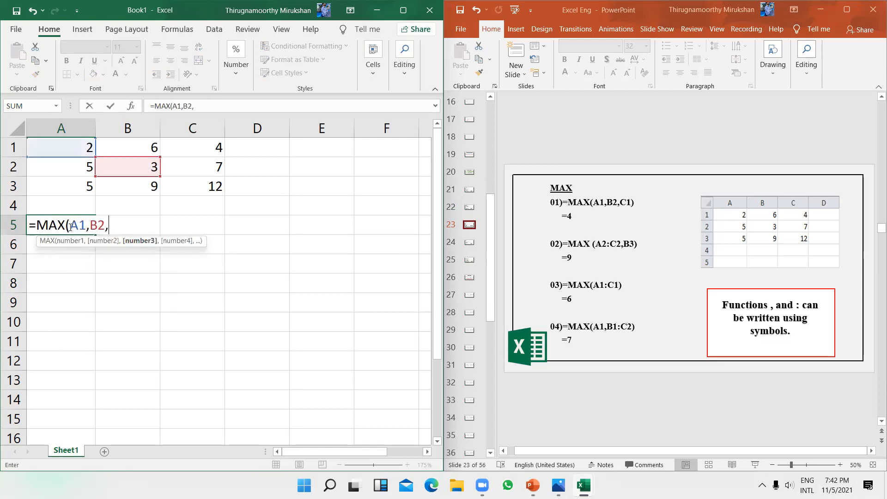
pyautogui.write('C1)')
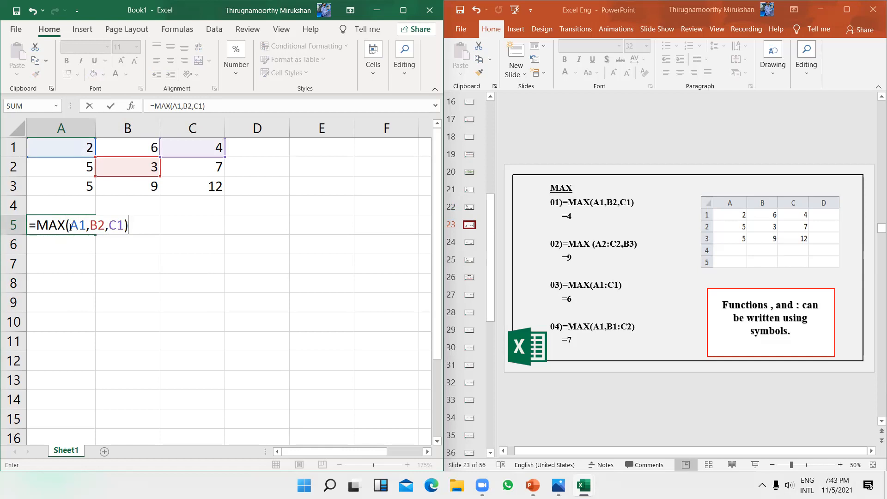
pyautogui.press('Return')
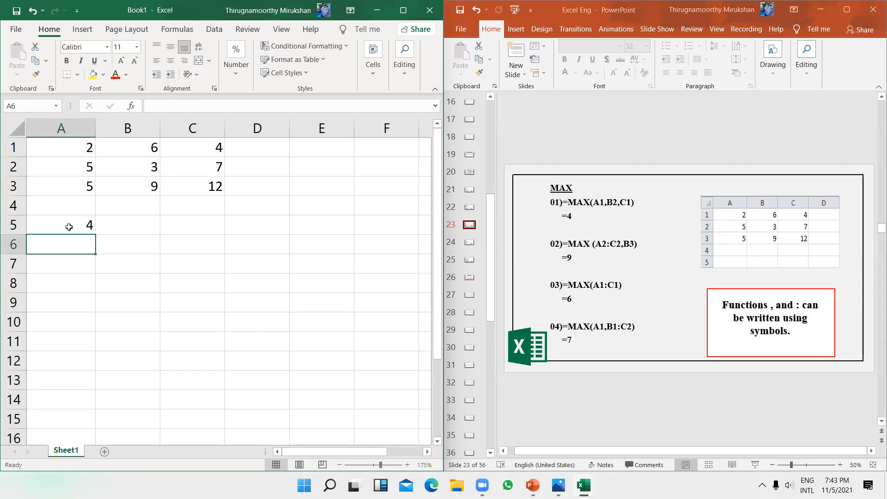
pyautogui.press('Down')
pyautogui.press('Up')
pyautogui.write('=MA')
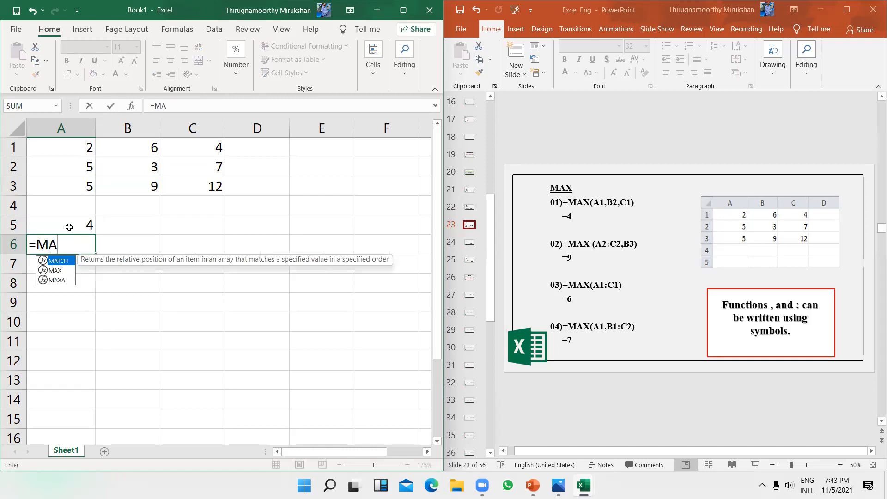
pyautogui.write('X(')
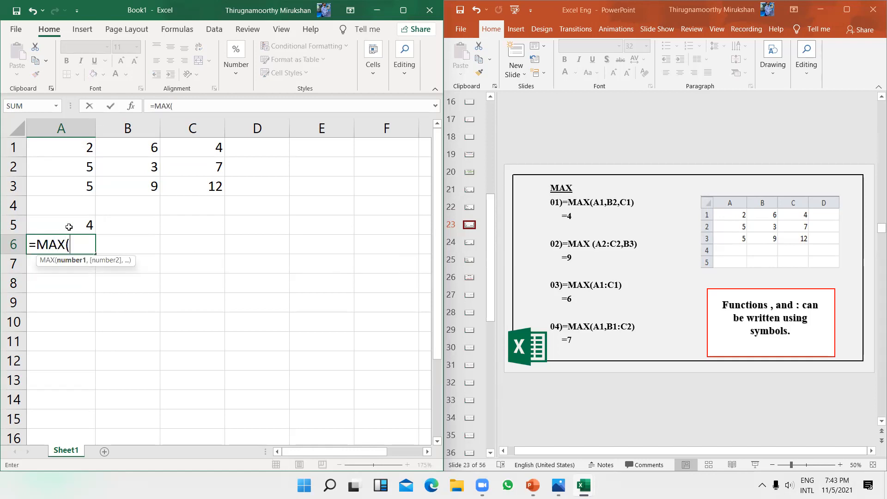
pyautogui.write('B1:')
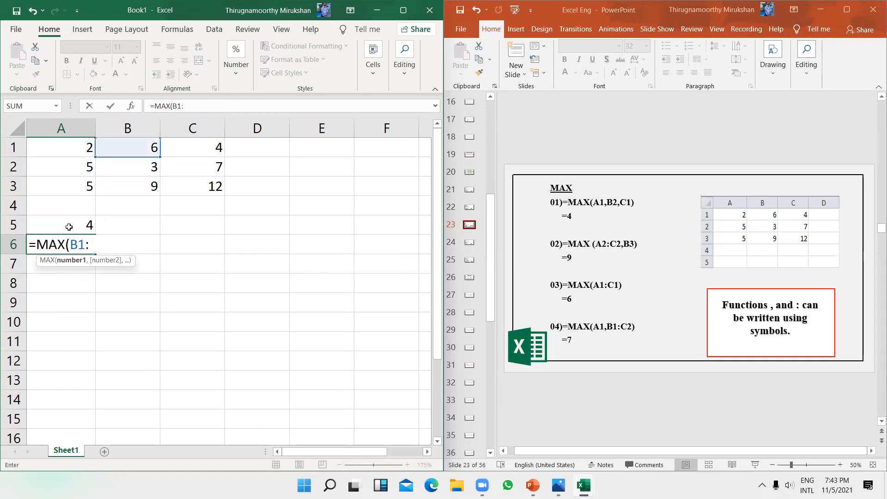
pyautogui.write('C2,')
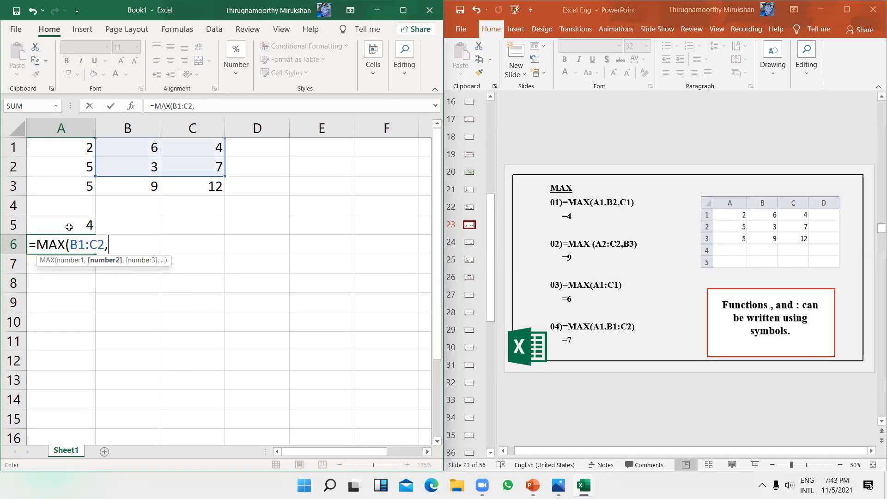
pyautogui.write('A1)')
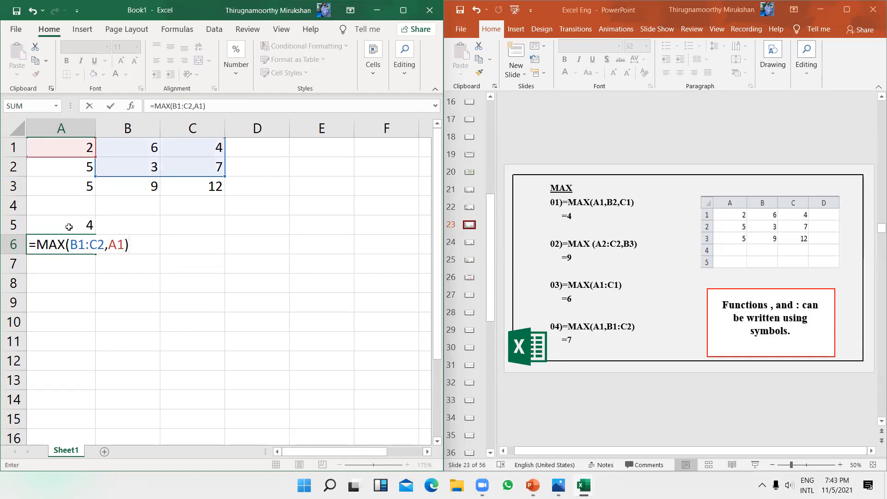
pyautogui.press('Return')
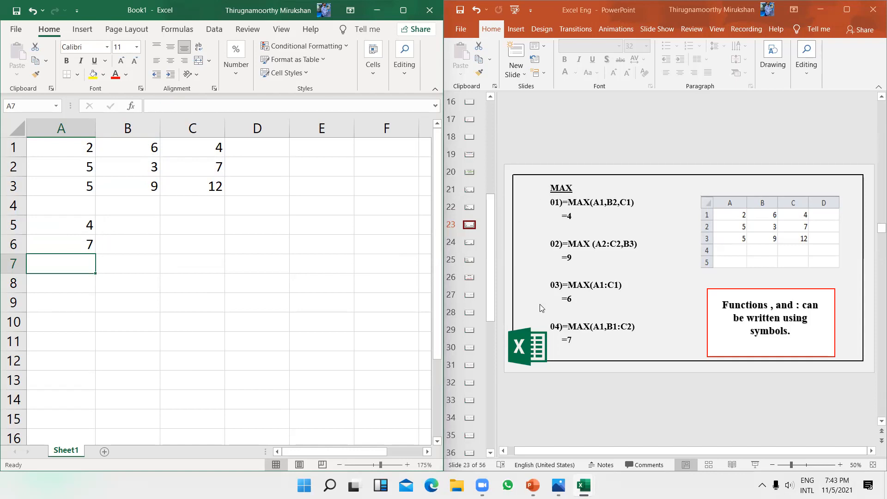
# Step: Show the MIN slide and clear the MAX results from A5:A6
pyautogui.click(470, 243)
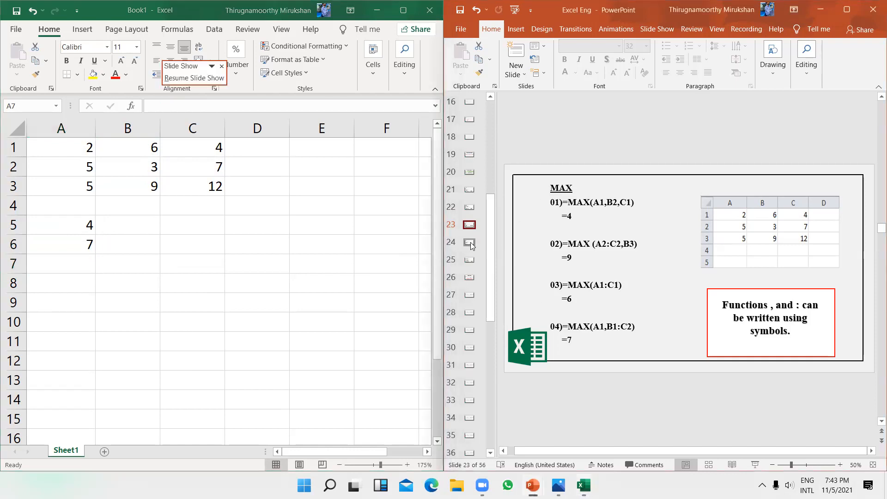
pyautogui.click(470, 243)
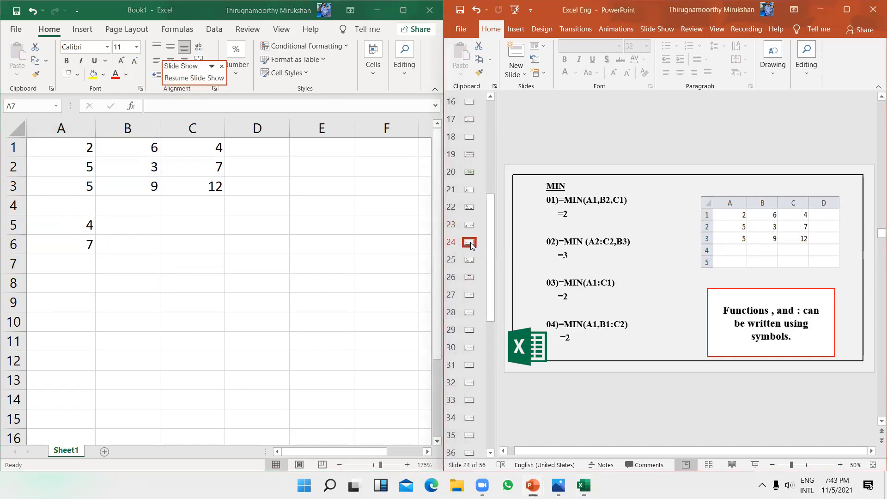
pyautogui.click(132, 301)
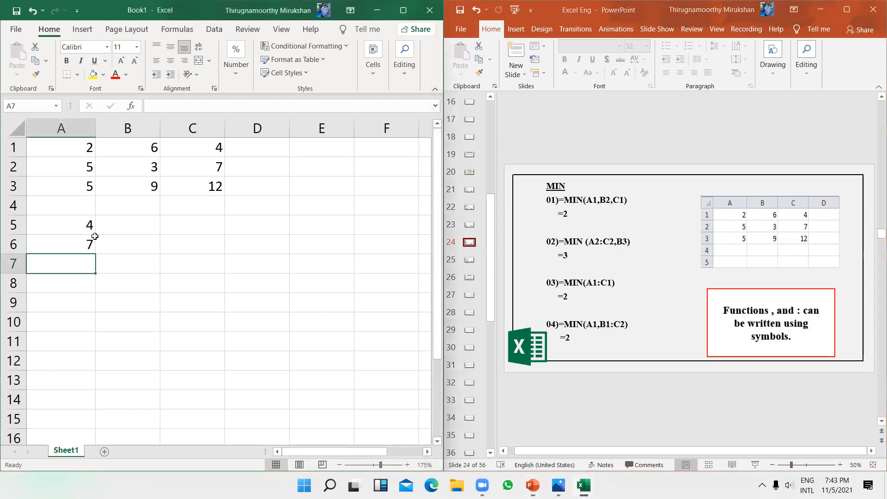
pyautogui.moveTo(65, 225); pyautogui.dragTo(91, 244)
pyautogui.press('Delete')
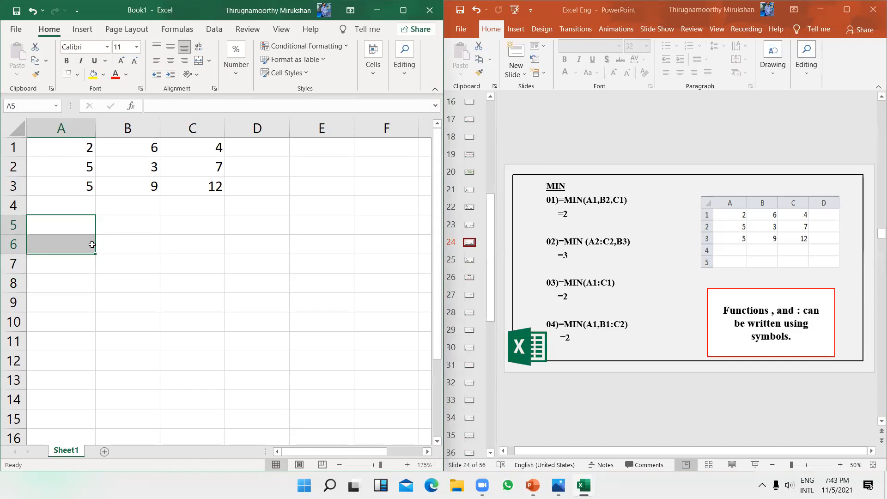
# Step: Enter =MIN(A1,B2,C1) in A5 and =MIN(B1:C2,A1) in A6, both returning 2
pyautogui.click(82, 222)
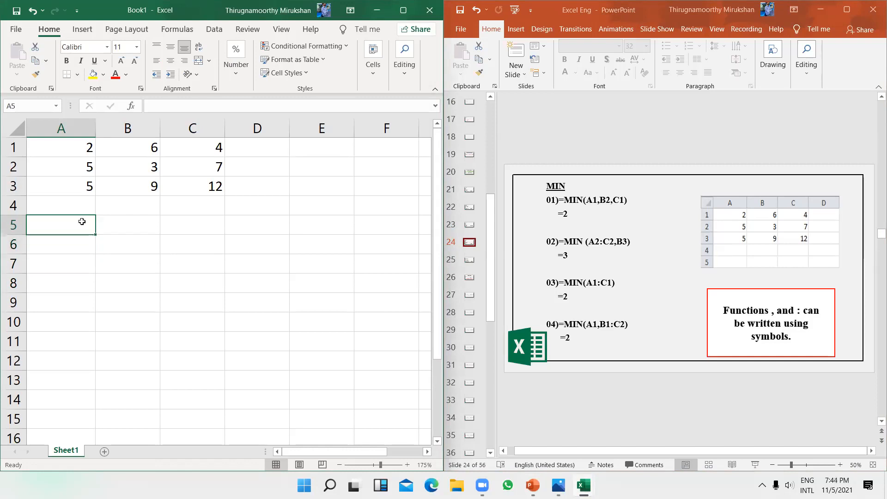
pyautogui.write('=')
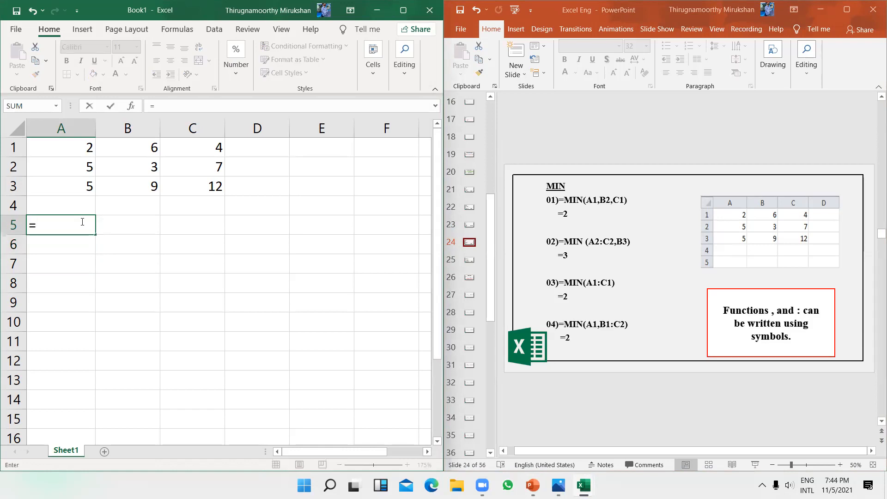
pyautogui.write('MIN')
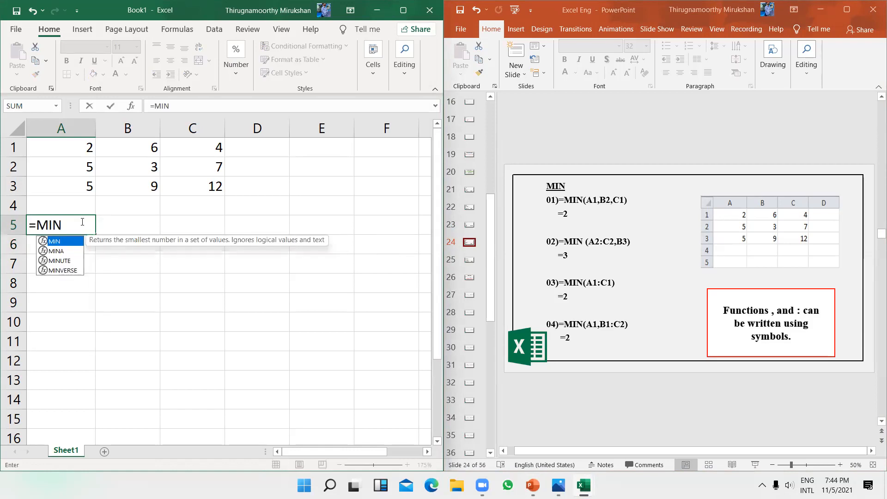
pyautogui.write('(')
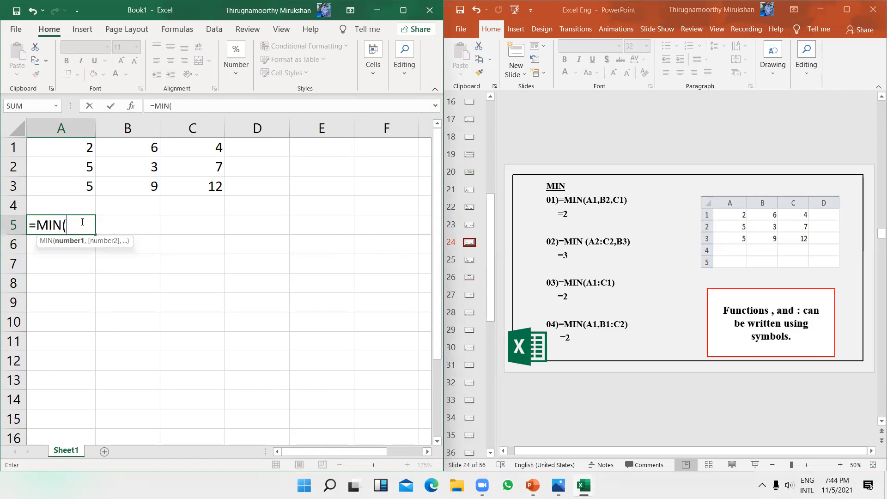
pyautogui.write('A1,')
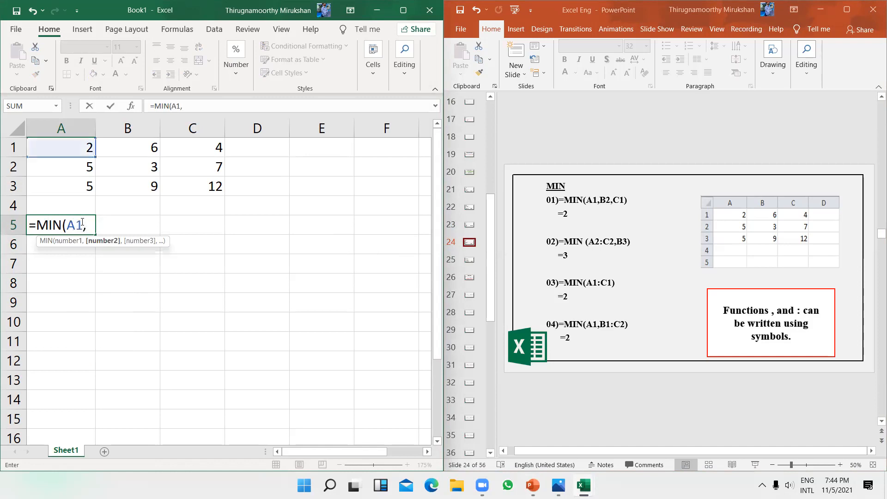
pyautogui.write('B2,C1)')
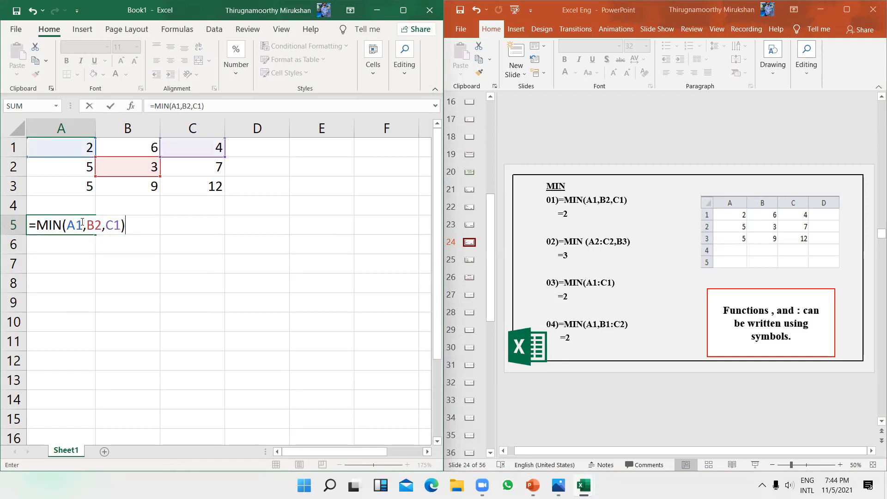
pyautogui.press('Return')
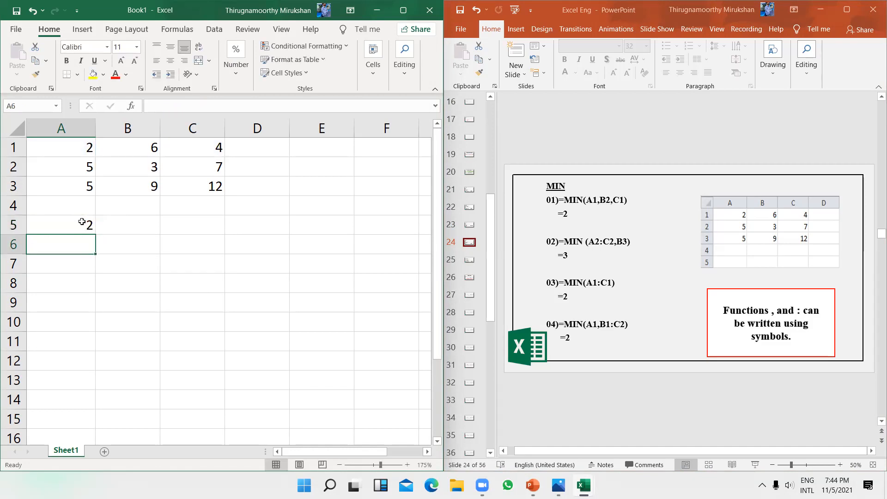
pyautogui.write('=')
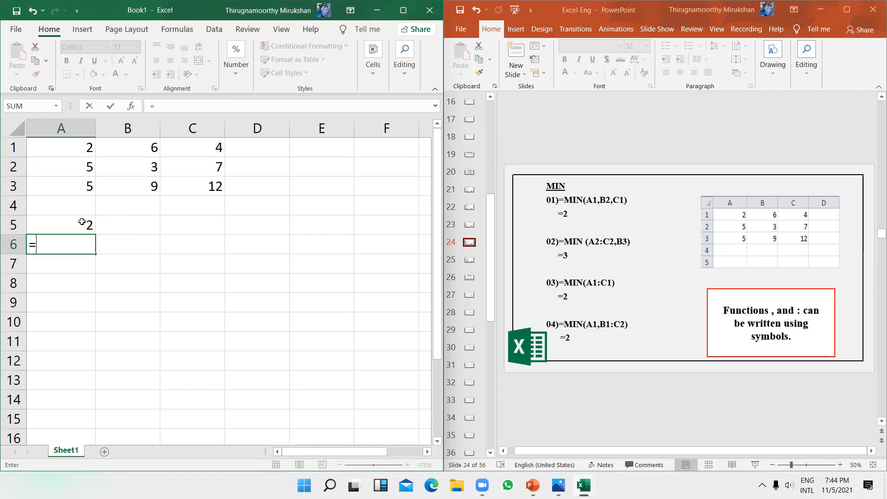
pyautogui.write('MIN(')
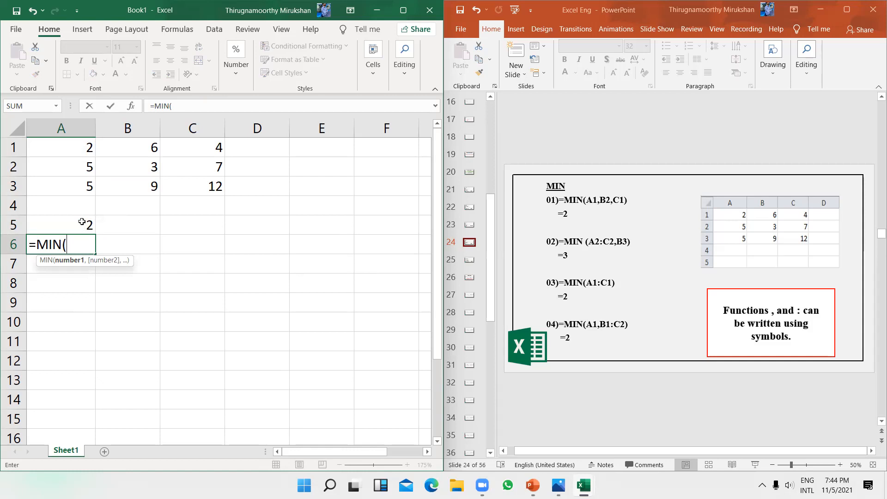
pyautogui.write('B')
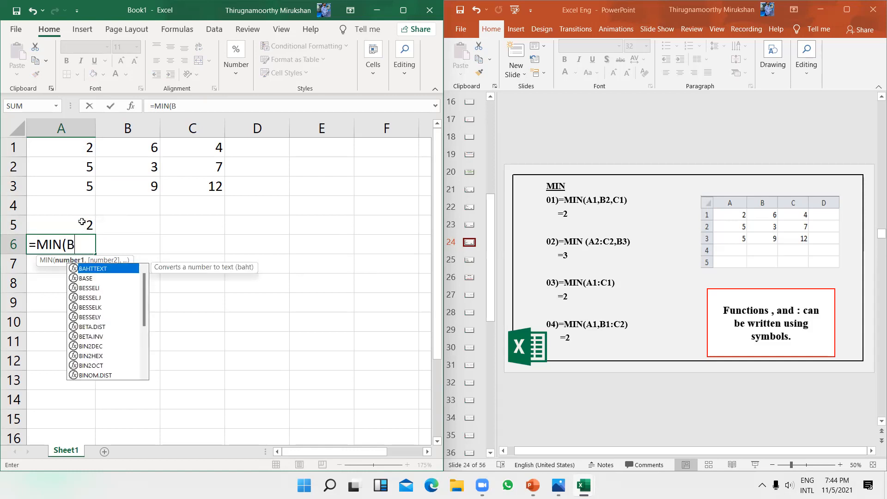
pyautogui.write('1:C2')
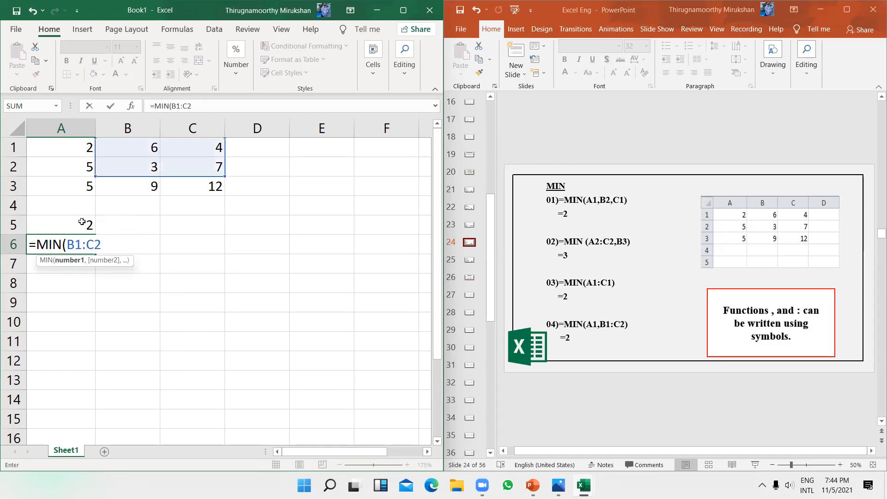
pyautogui.write(',A')
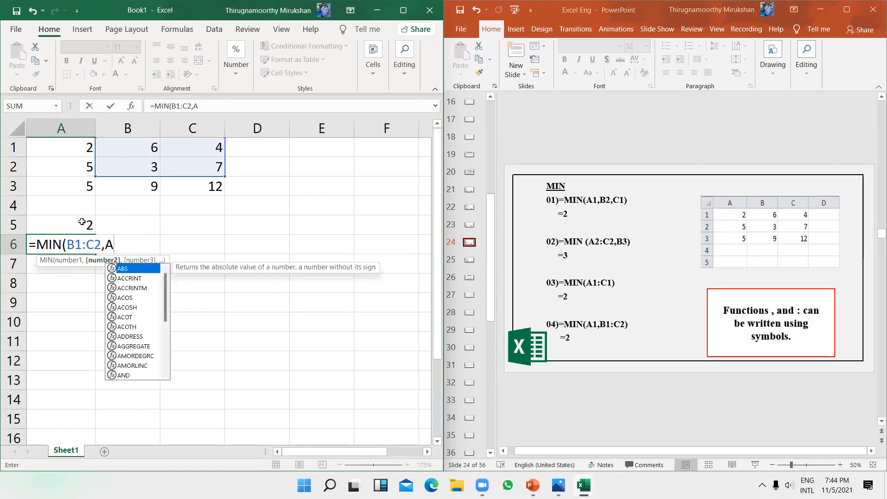
pyautogui.write('1')
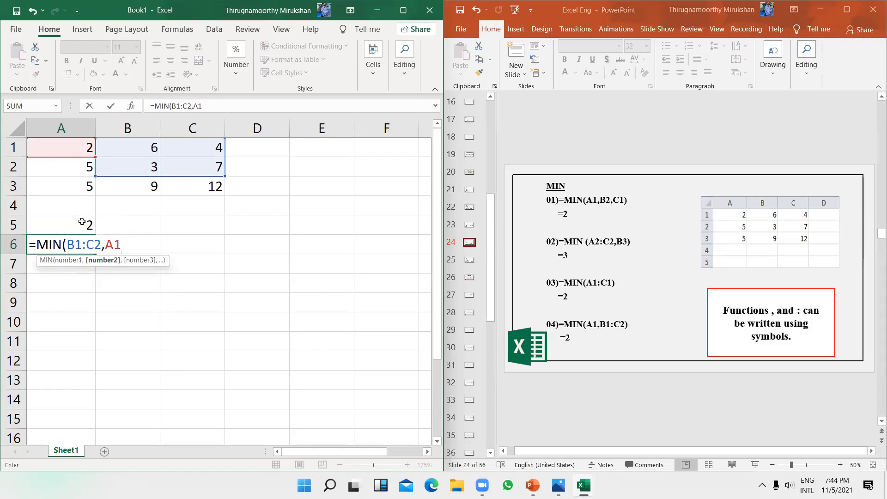
pyautogui.write(')')
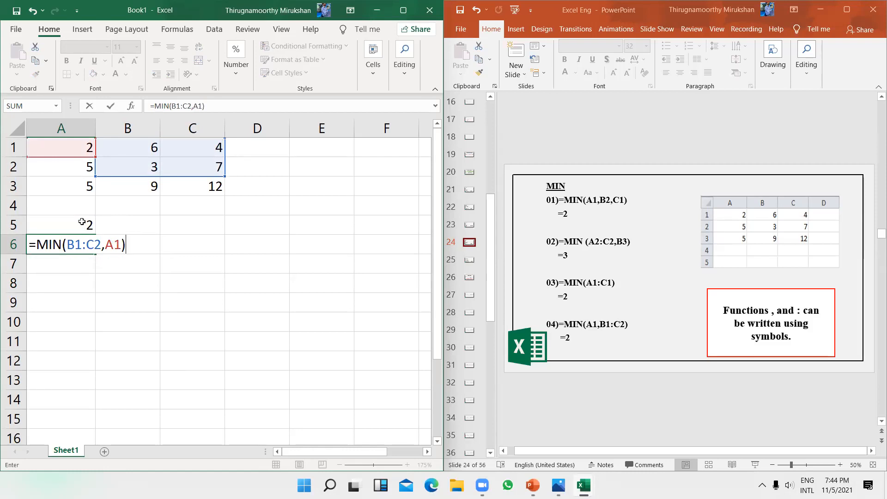
pyautogui.press('Return')
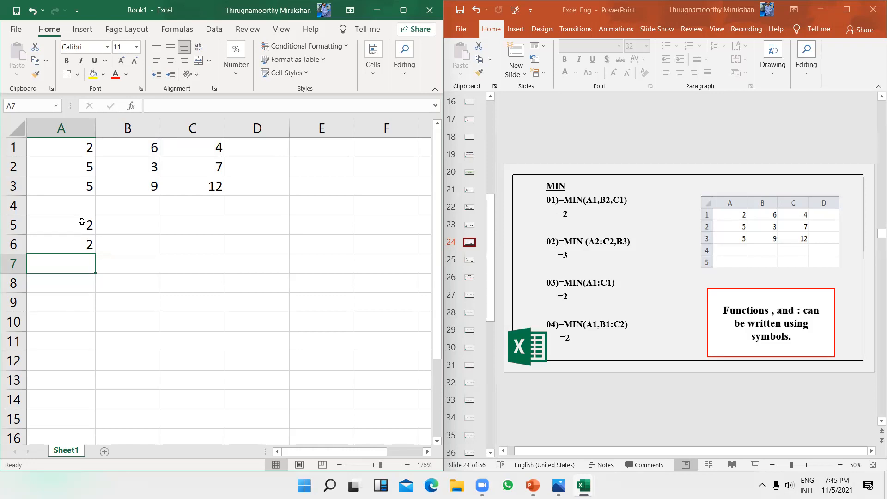
# Step: Enter =MIN(A1:B3,A1:C2) in A7, correcting the mistyped range end, so it returns 2
pyautogui.write('=')
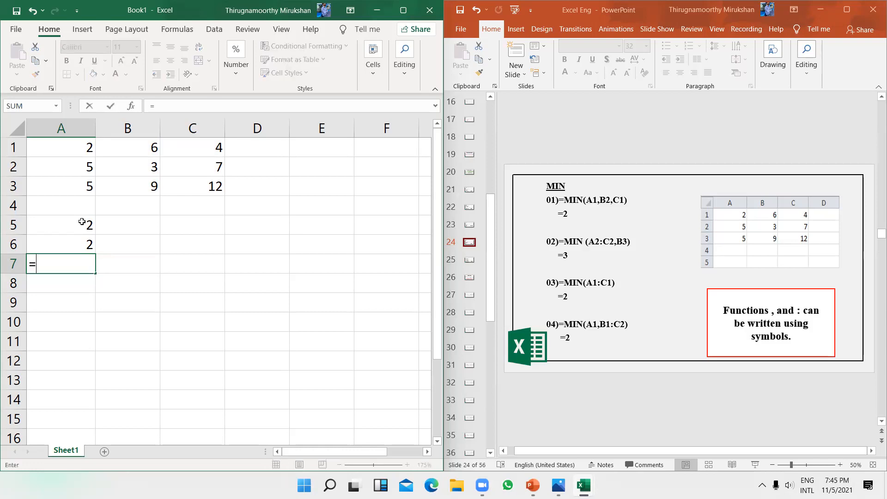
pyautogui.write('MIN(')
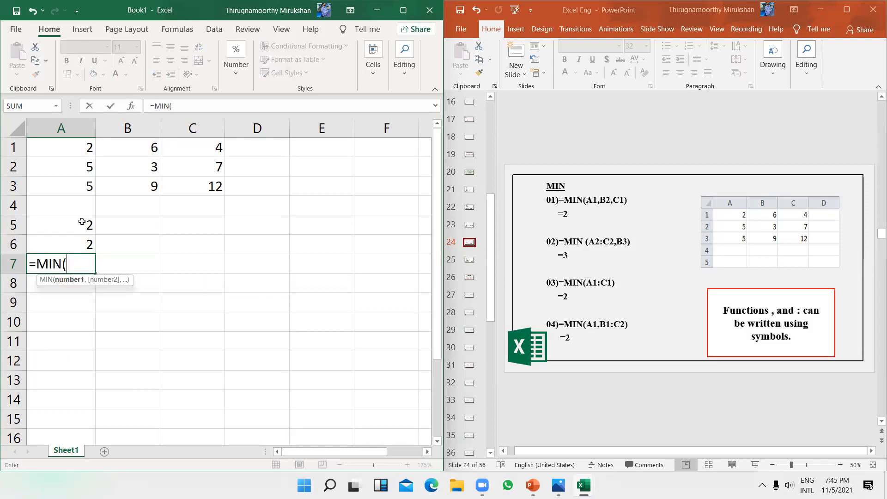
pyautogui.write('A1:')
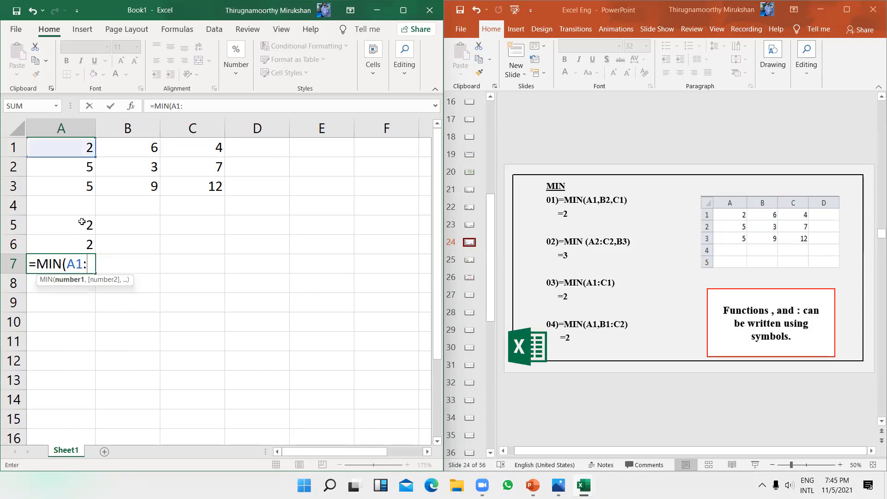
pyautogui.write('B3')
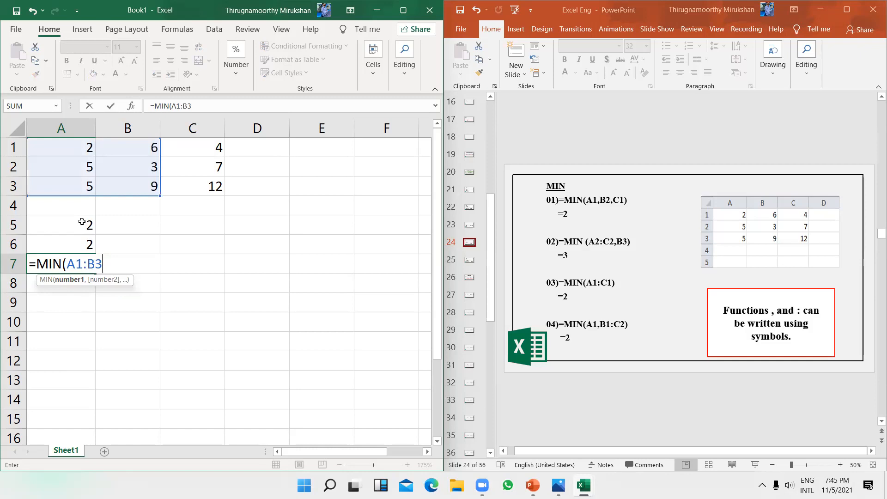
pyautogui.write(',')
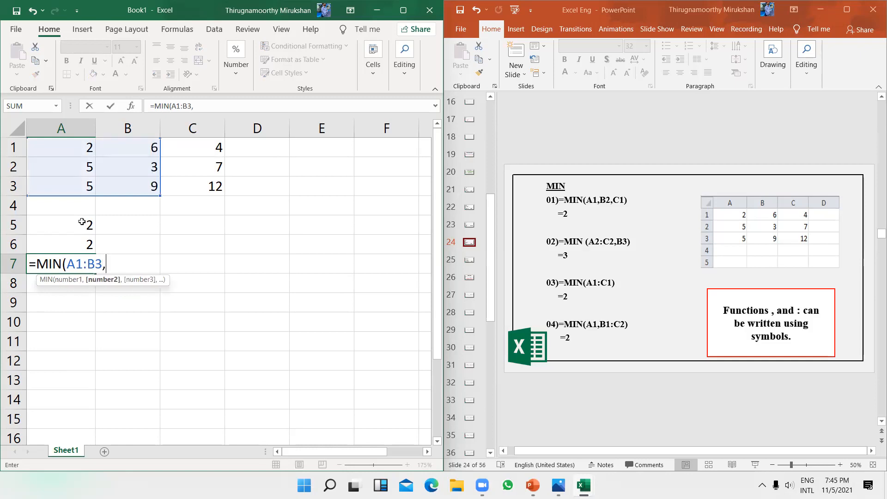
pyautogui.write('A1:')
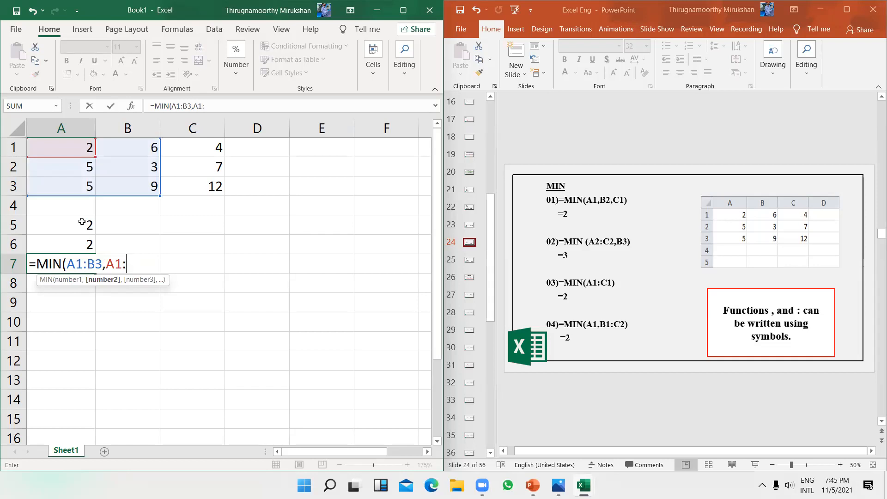
pyautogui.write('C7')
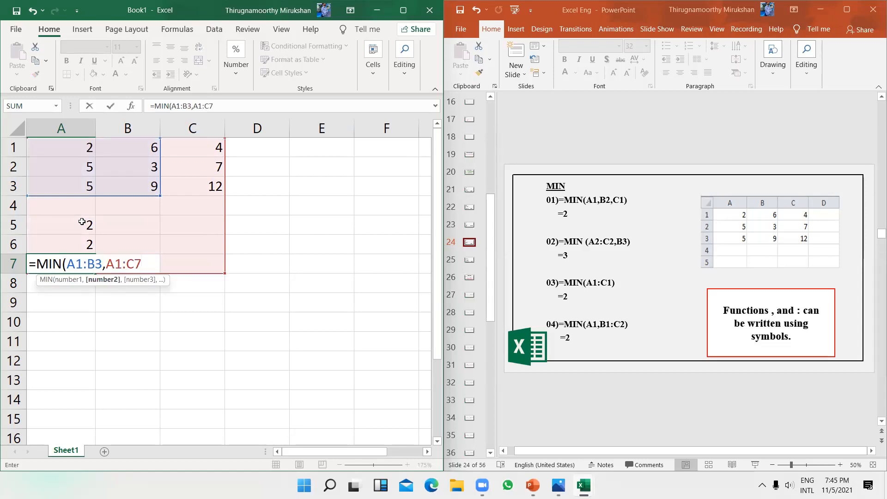
pyautogui.press('BackSpace')
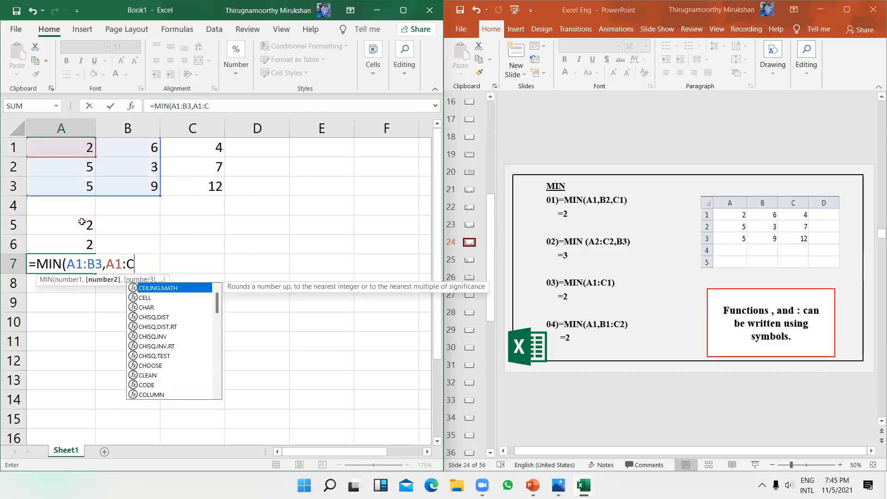
pyautogui.write('2')
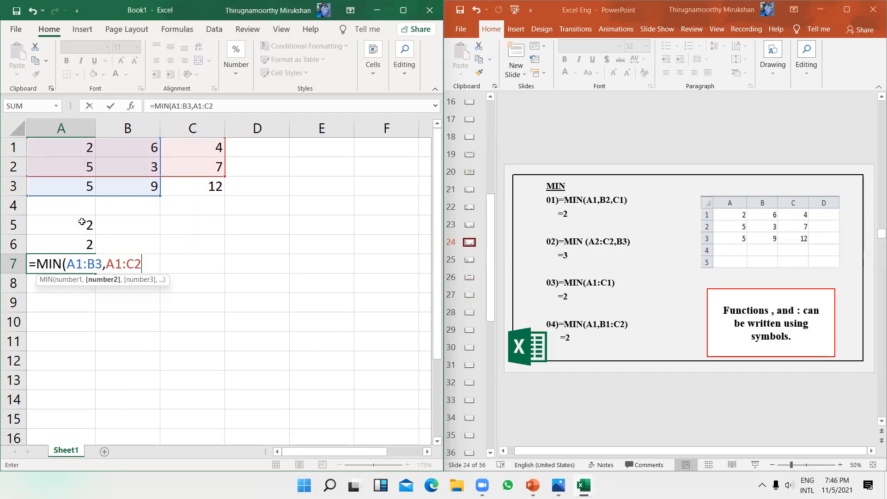
pyautogui.write(')')
pyautogui.press('Return')
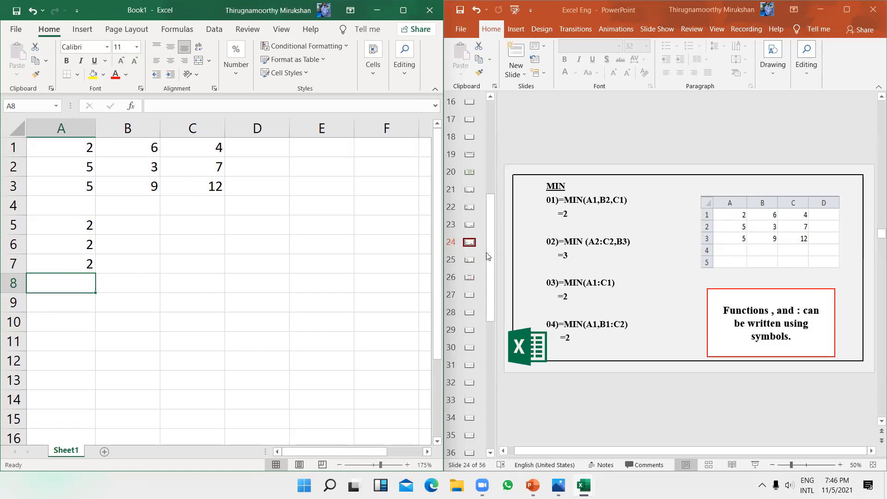
# Step: Show the COUNT slide 25 and clear the old MIN results from A5:A7
pyautogui.click(469, 262)
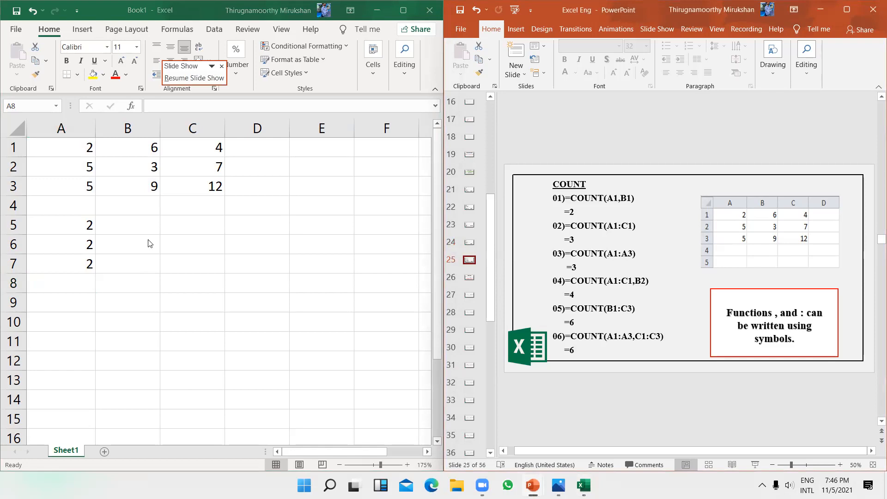
pyautogui.click(125, 280)
pyautogui.moveTo(71, 221); pyautogui.dragTo(84, 246)
pyautogui.press('Delete')
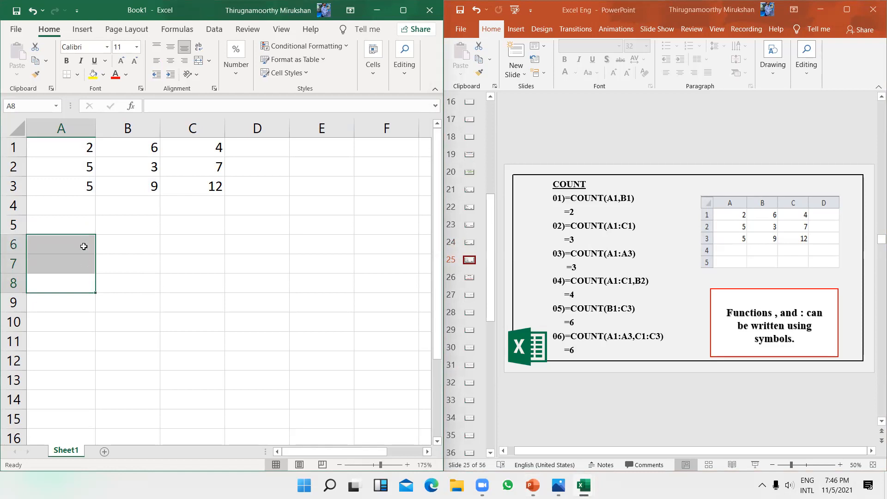
# Step: Enter =COUNT(A1:A3,C1:C3) in A6 so it returns 6
pyautogui.click(84, 246)
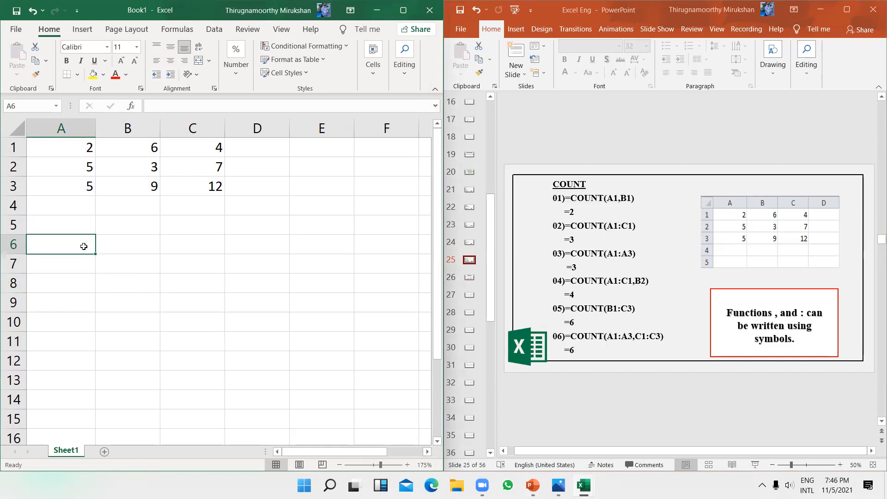
pyautogui.write('=')
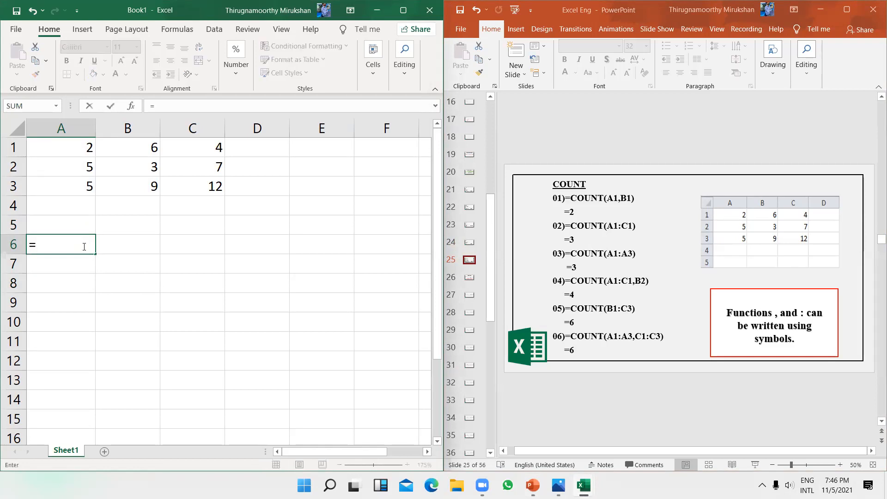
pyautogui.write('COUNT')
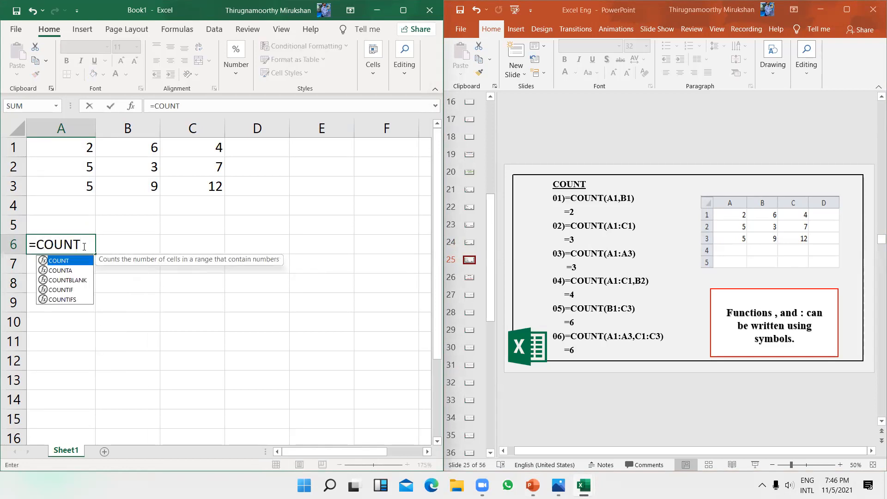
pyautogui.write('(')
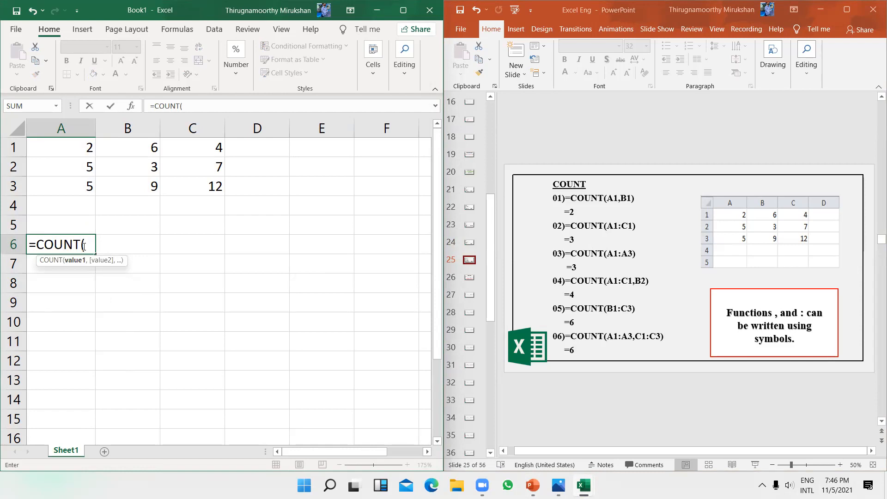
pyautogui.write('A1')
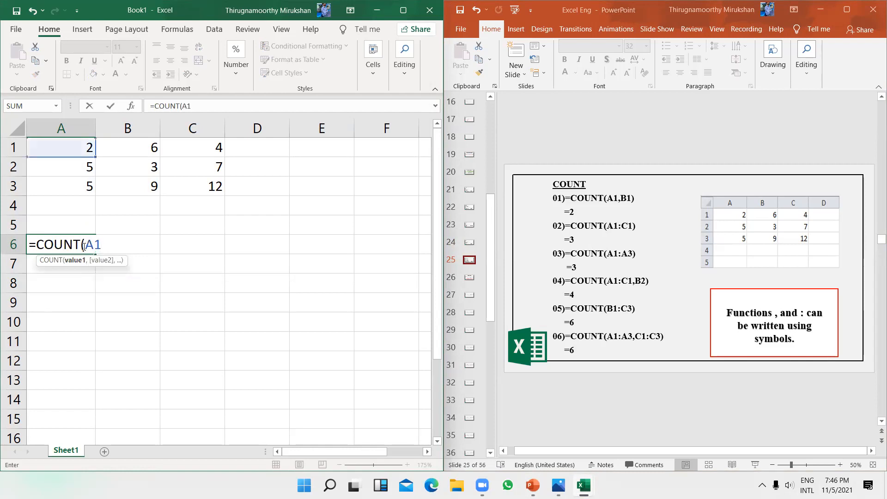
pyautogui.write(':A3,')
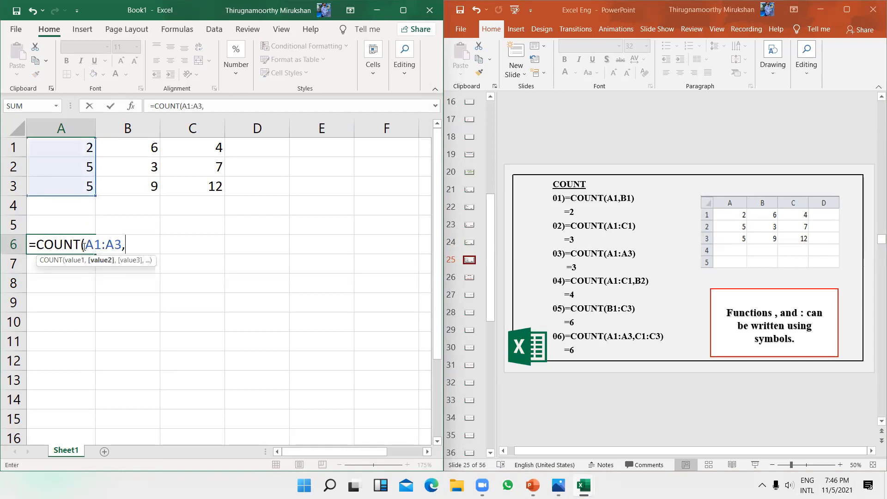
pyautogui.write('C1')
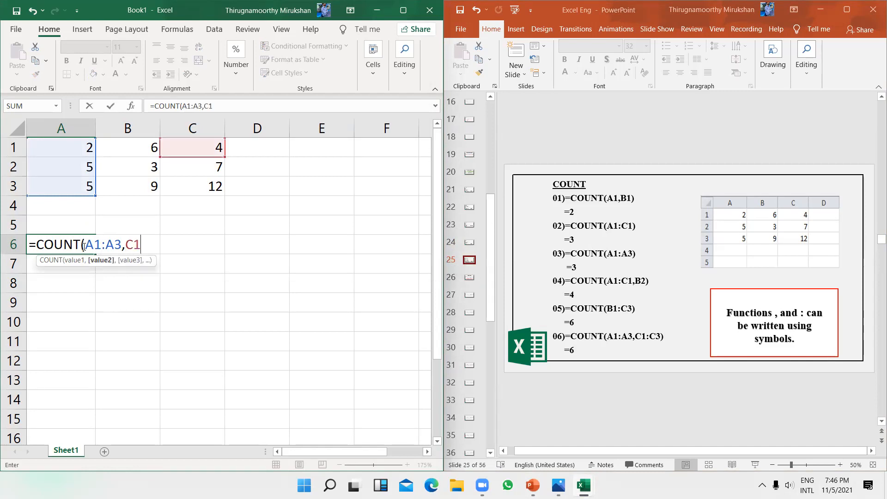
pyautogui.write(':C3)')
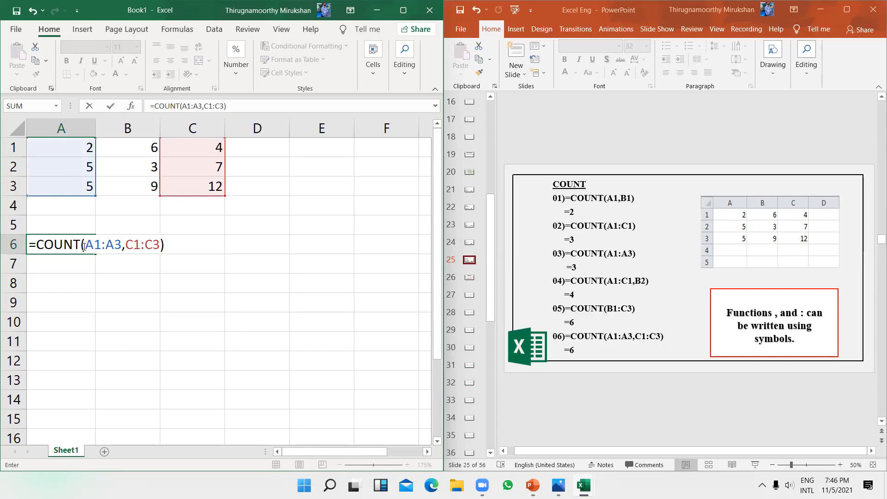
pyautogui.press('Return')
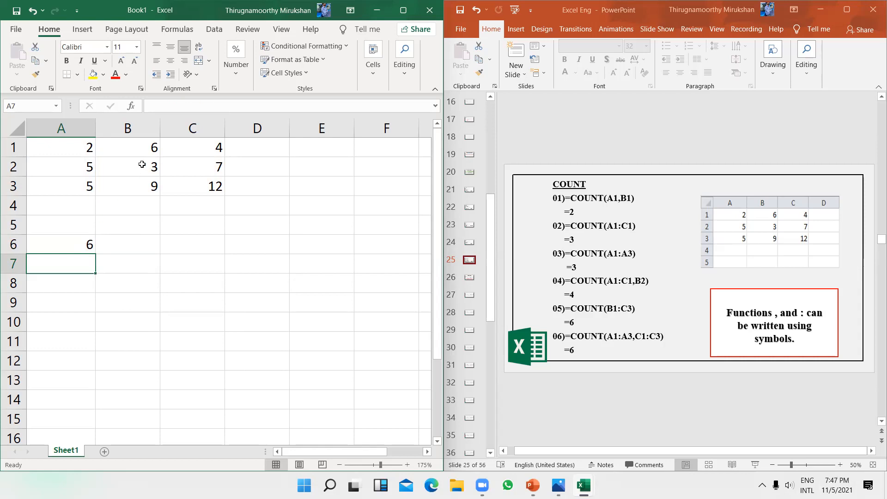
# Step: Replace B2's value with 0 and empty cell C2 in the grid
pyautogui.click(164, 166)
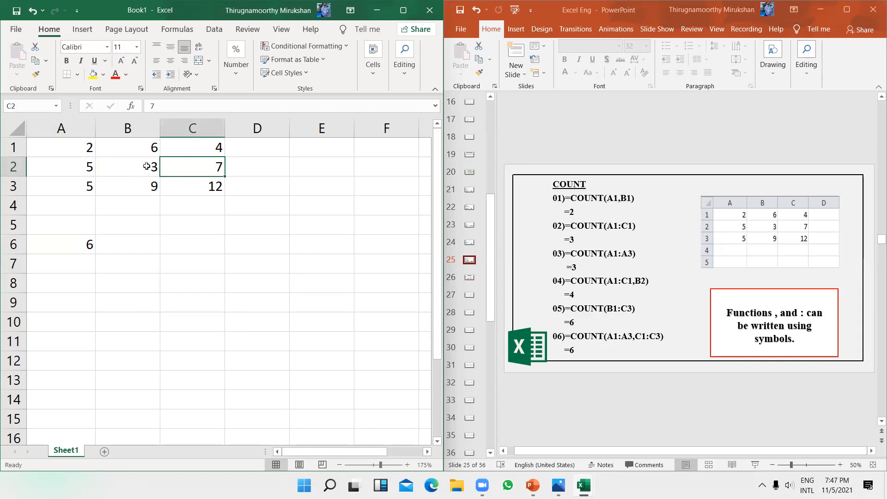
pyautogui.click(146, 167)
pyautogui.write('10')
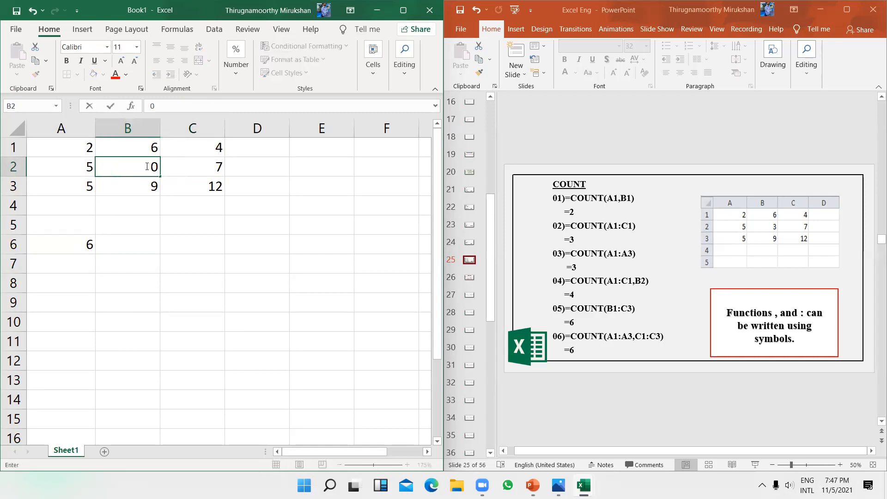
pyautogui.press('Return')
pyautogui.press('Down')
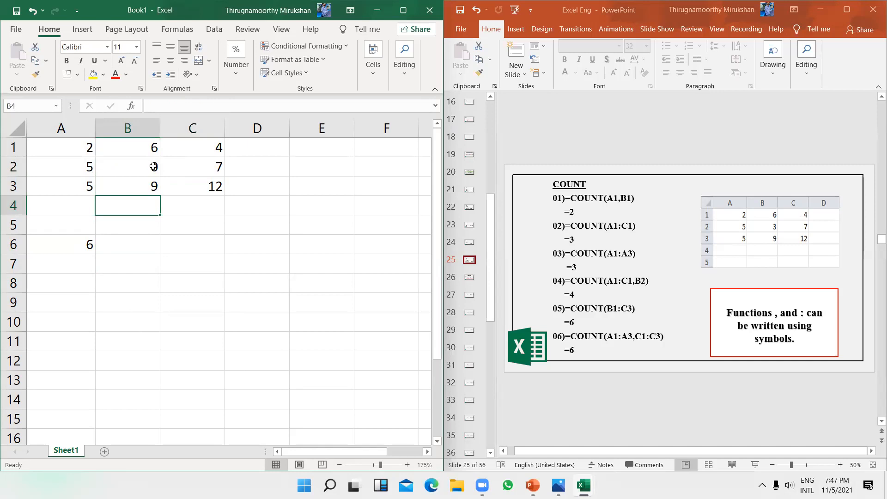
pyautogui.click(154, 167)
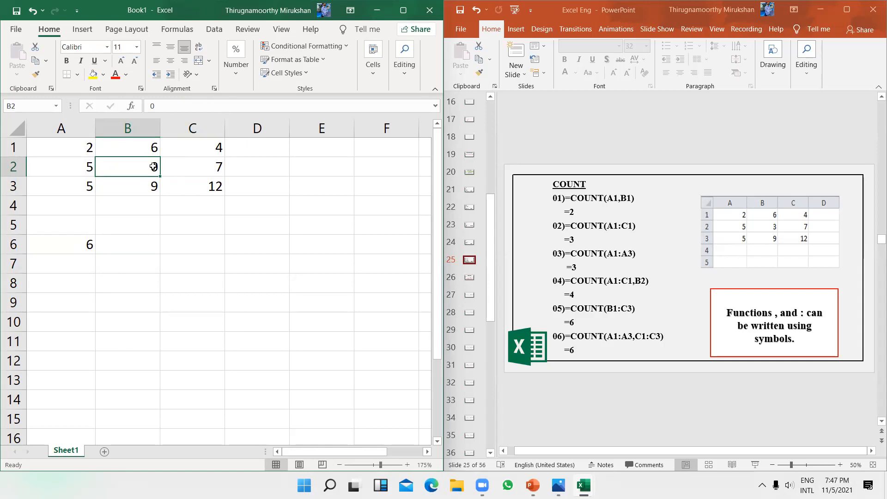
pyautogui.click(215, 164)
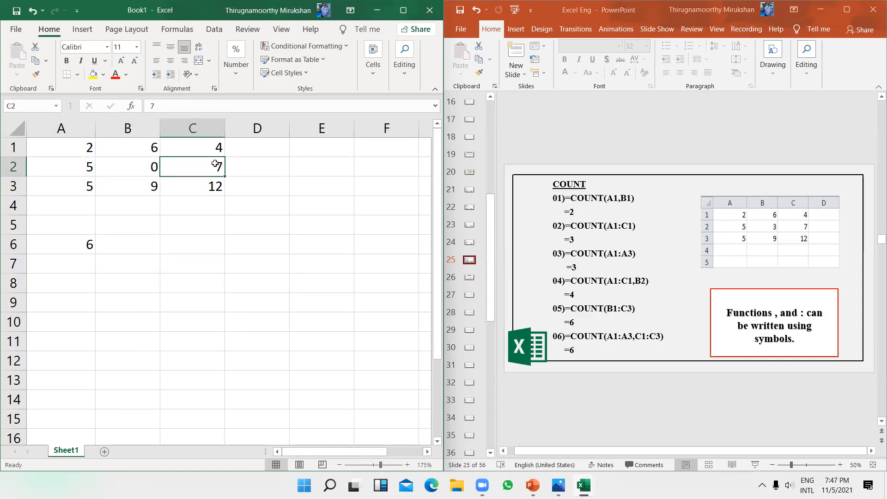
pyautogui.press('Delete')
# Step: Clear the COUNT result from A6:B7 and recheck cells B2 and C2
pyautogui.click(172, 250)
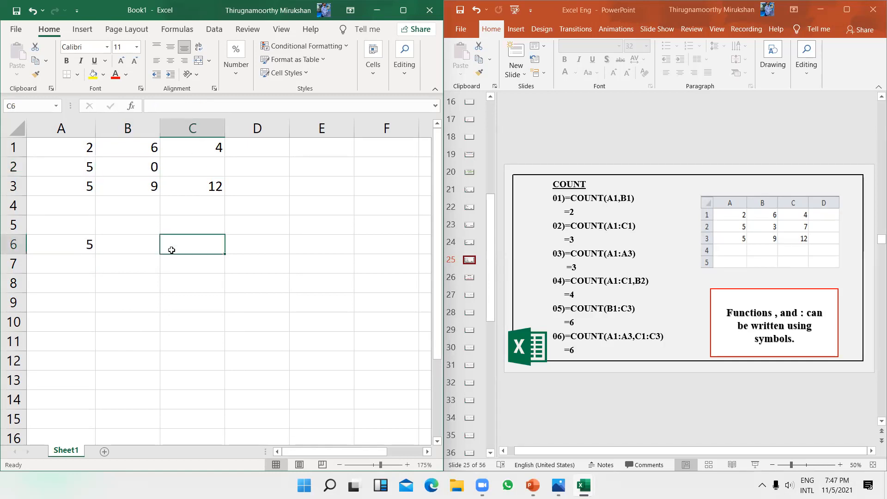
pyautogui.click(104, 263)
pyautogui.moveTo(104, 263); pyautogui.dragTo(73, 243)
pyautogui.press('Delete')
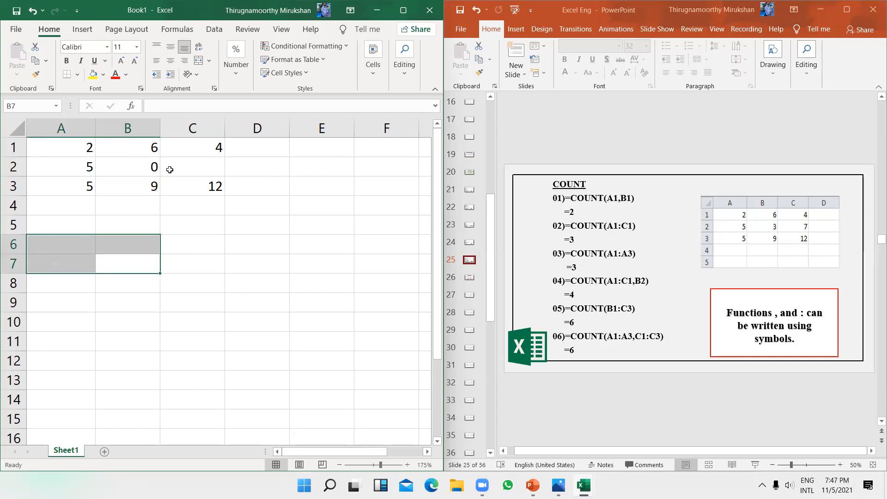
pyautogui.click(149, 162)
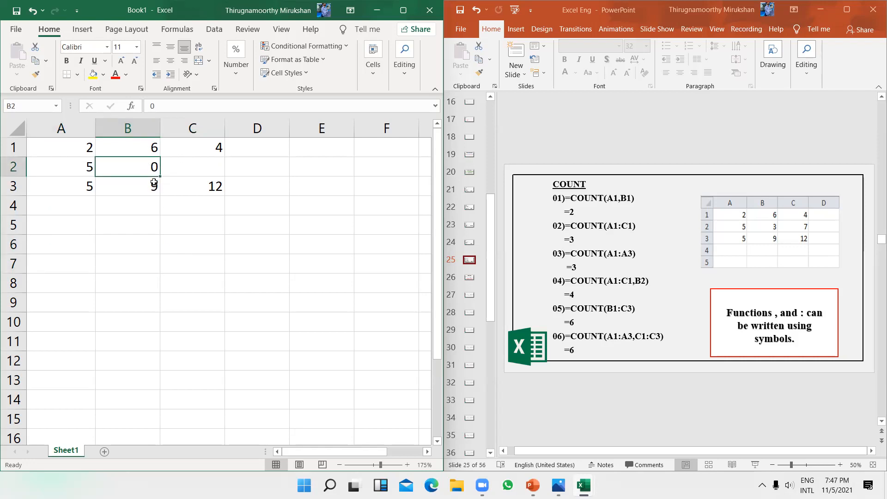
pyautogui.click(199, 161)
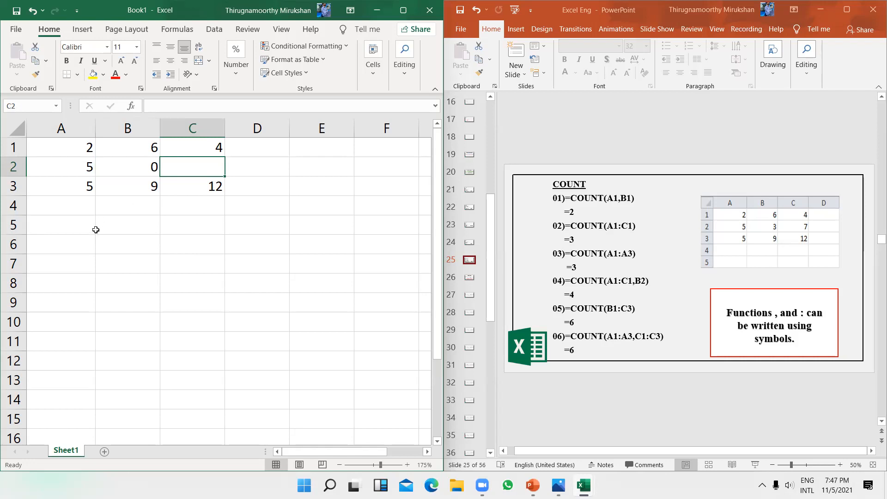
# Step: Enter =COUNT(B2,C2) in A6, which returns 1 since C2 is empty
pyautogui.click(75, 243)
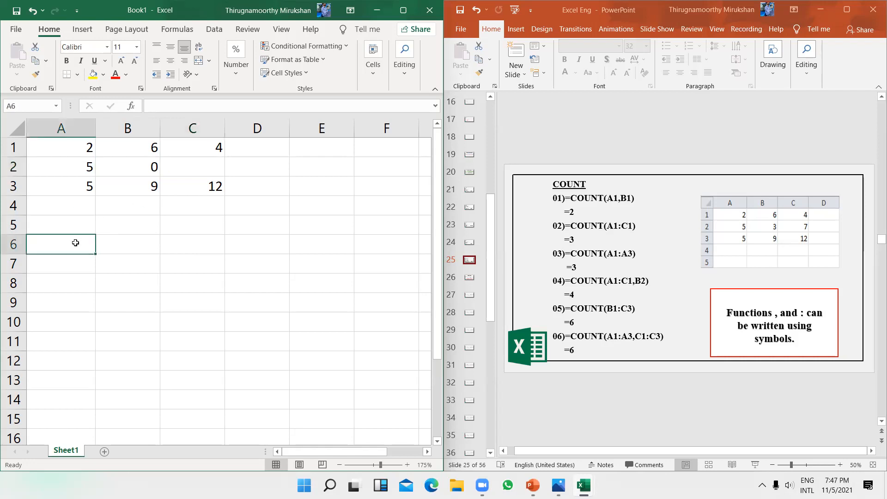
pyautogui.write('=')
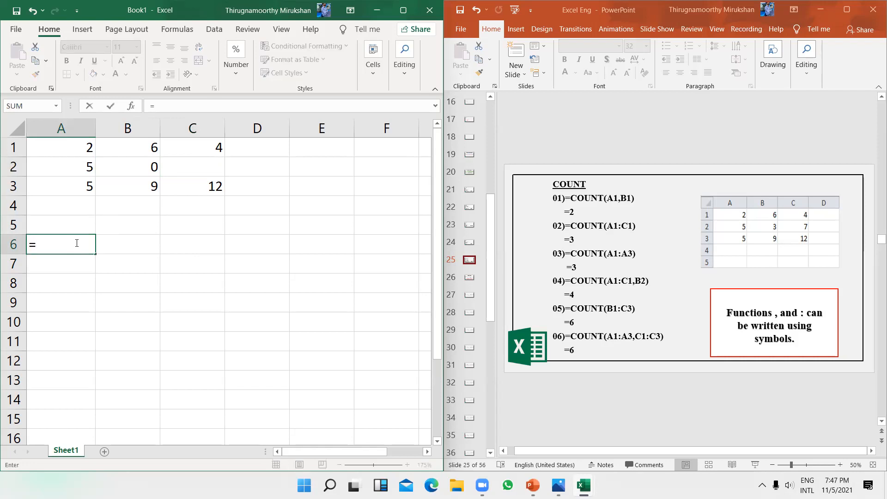
pyautogui.write('COUN')
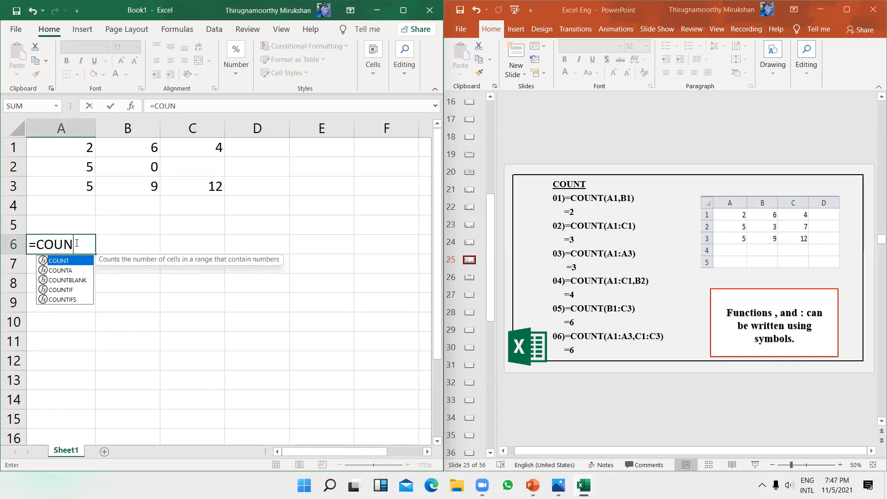
pyautogui.write('T(')
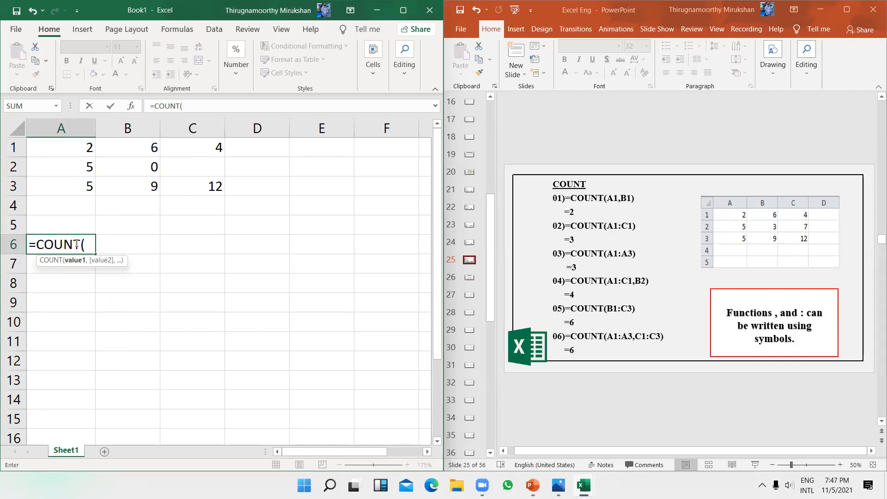
pyautogui.write('B2,C2')
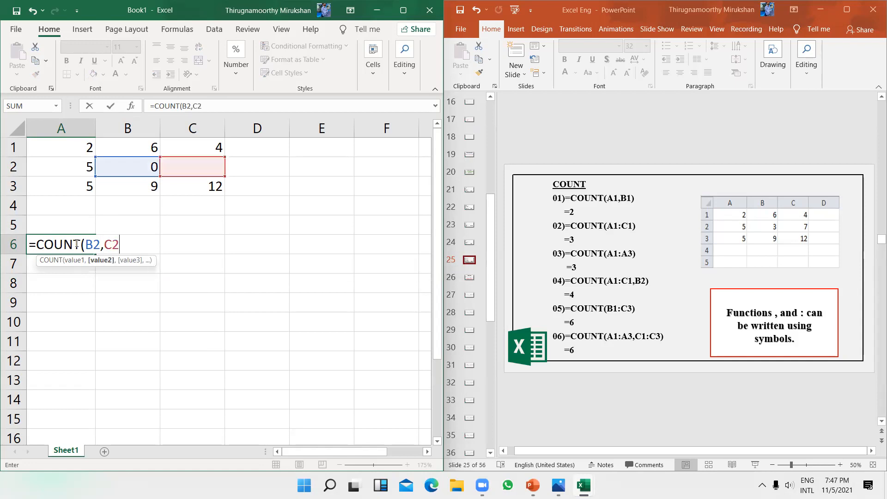
pyautogui.write(')')
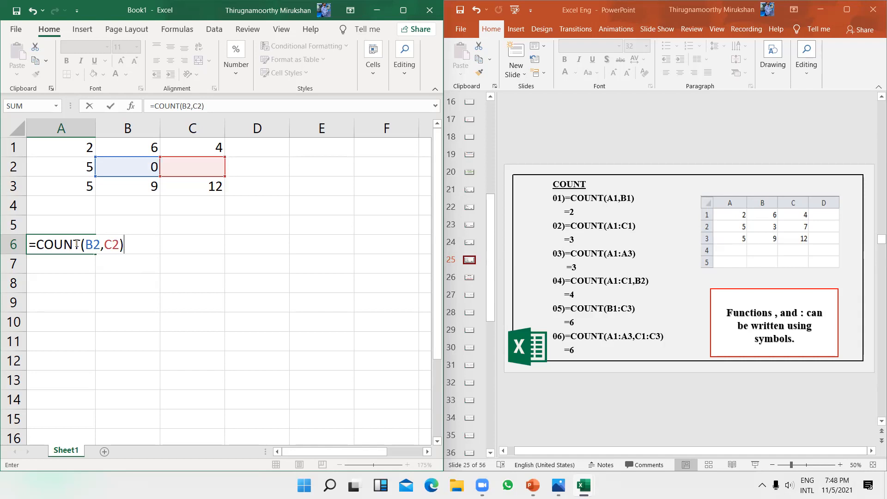
pyautogui.press('Return')
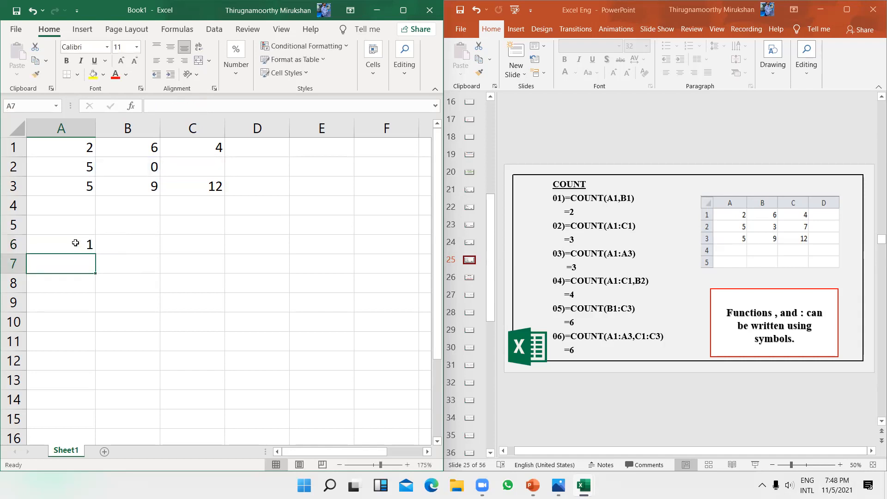
pyautogui.moveTo(143, 167); pyautogui.dragTo(195, 167)
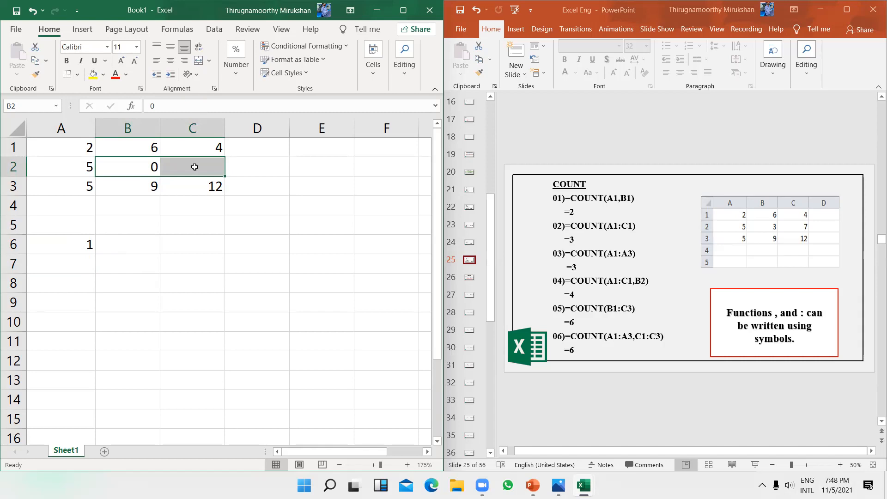
pyautogui.click(195, 167)
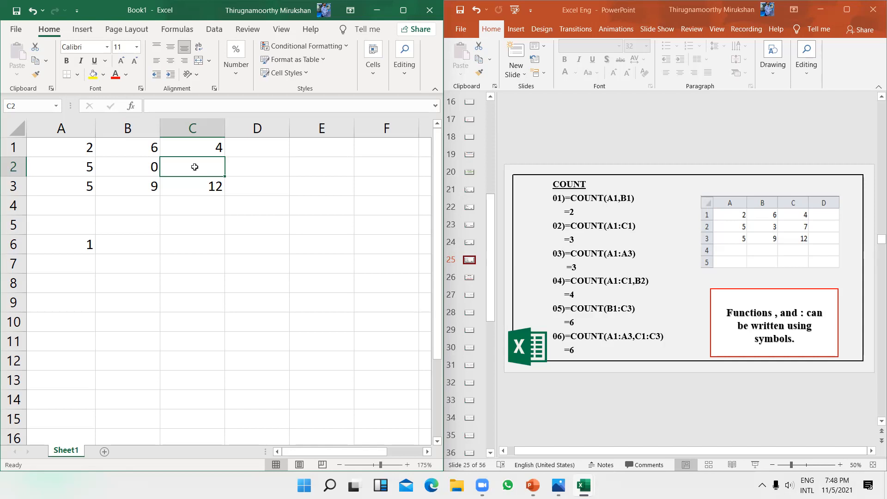
pyautogui.moveTo(141, 160); pyautogui.dragTo(188, 159)
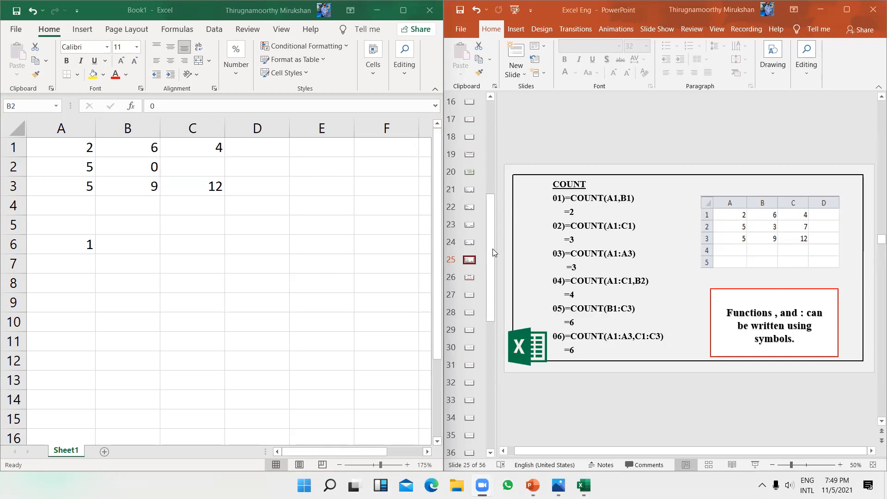
# Step: Bring the deck forward on COUNT slide 25 and maximize the PowerPoint window
pyautogui.click(468, 274)
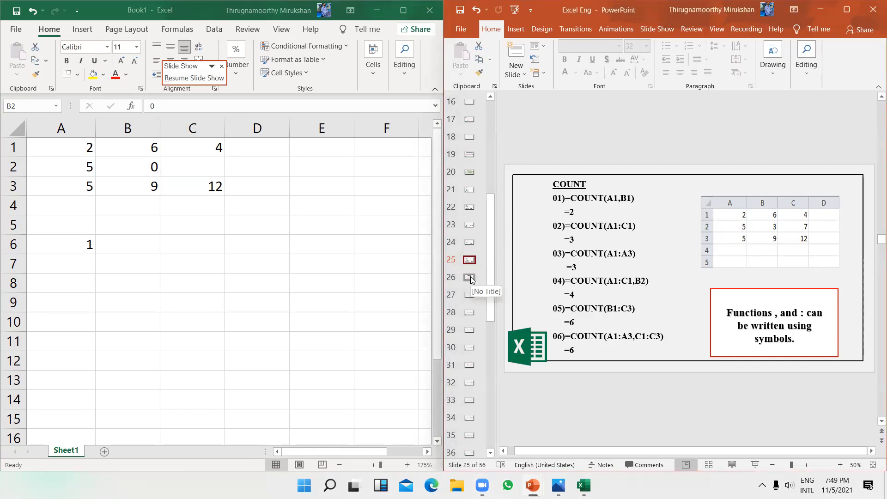
pyautogui.click(470, 278)
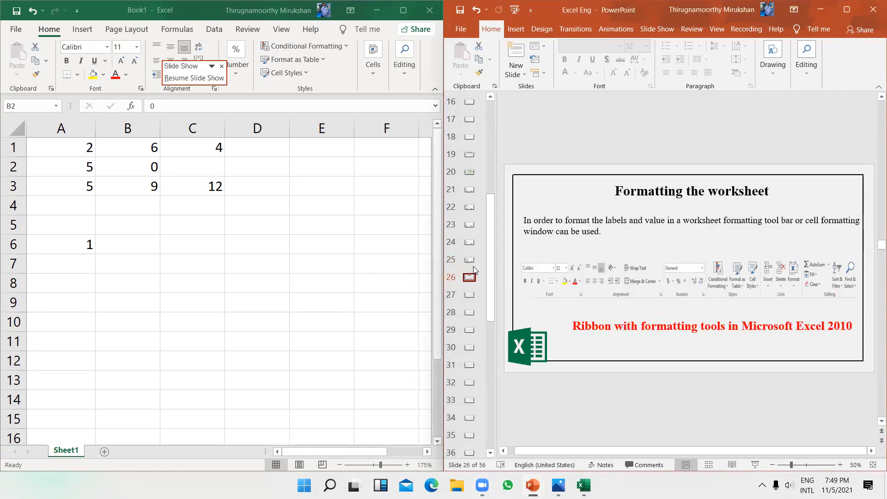
pyautogui.click(470, 261)
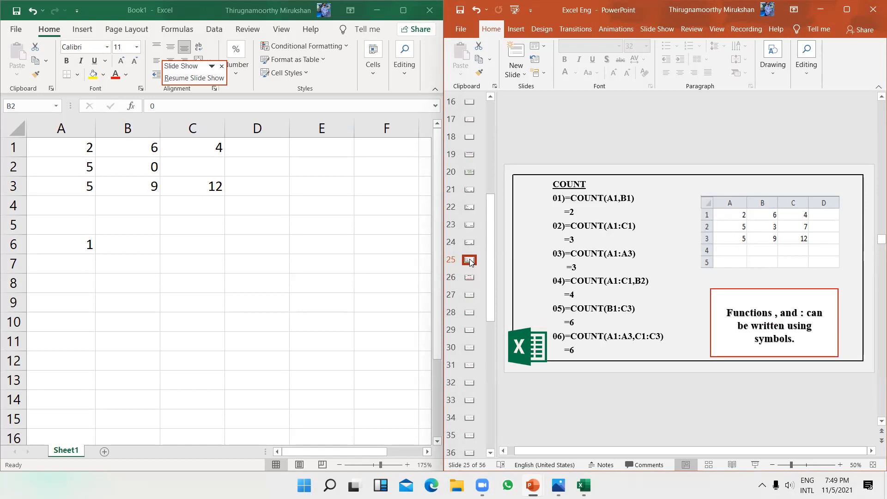
pyautogui.click(849, 8)
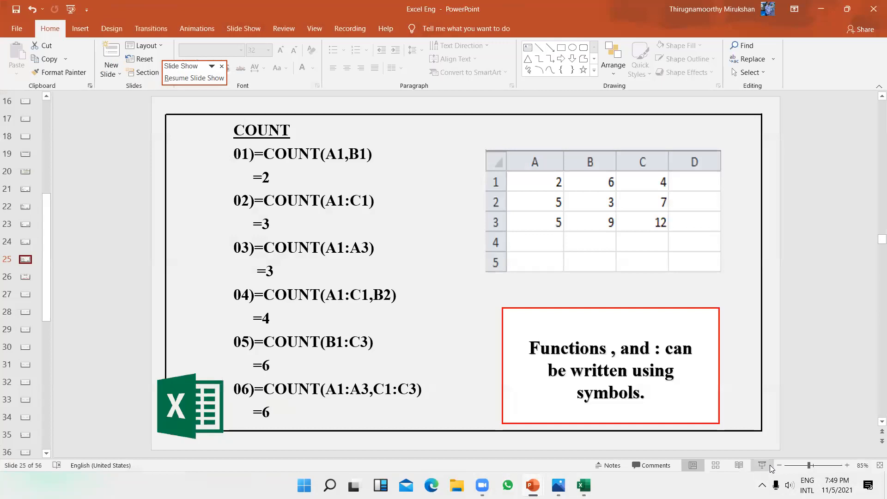
# Step: Start the full-screen slide show and advance past Value and SUM to Formatting the worksheet
pyautogui.click(762, 466)
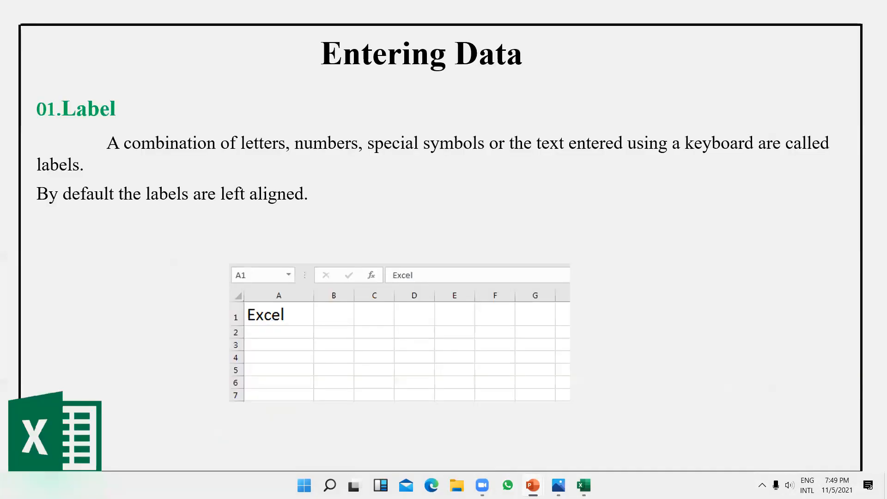
pyautogui.press('Right')
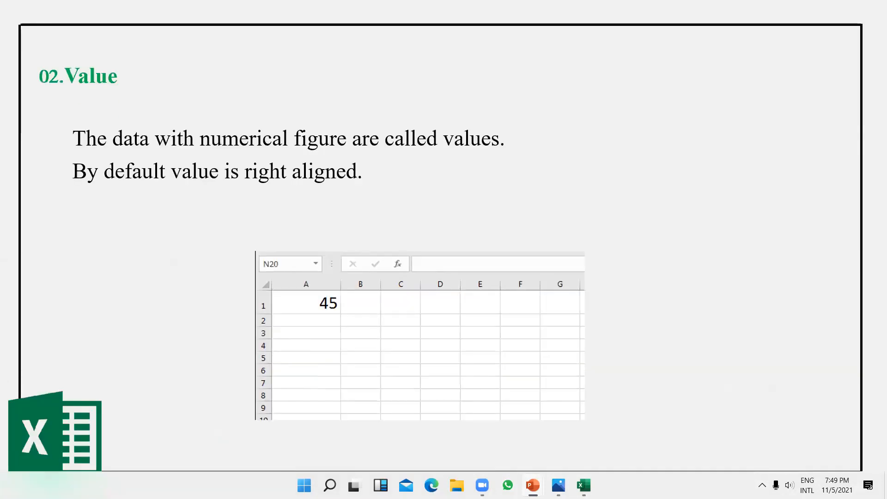
pyautogui.press('Right')
pyautogui.press('Right')
pyautogui.press('Right')
pyautogui.press('Right')
pyautogui.press('Right')
pyautogui.press('Right')
pyautogui.press('Right')
pyautogui.press('Right')
pyautogui.press('Right')
pyautogui.press('Right')
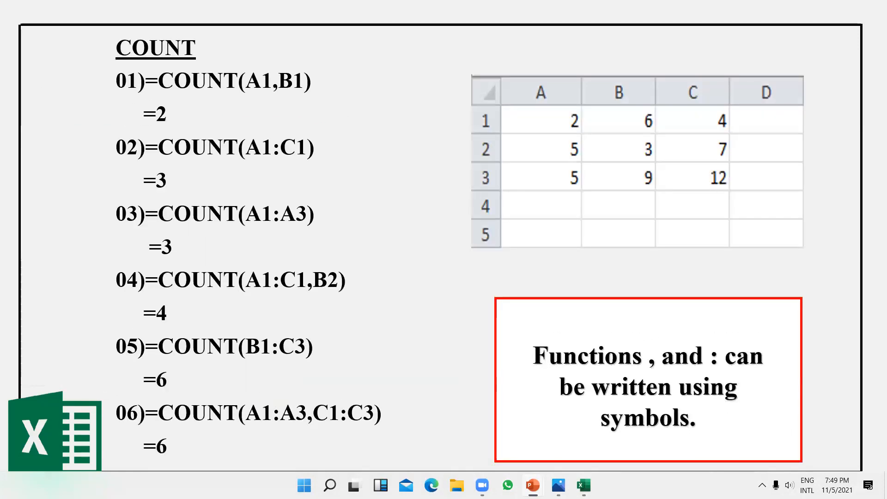
pyautogui.press('Right')
pyautogui.press('Right')
pyautogui.press('Left')
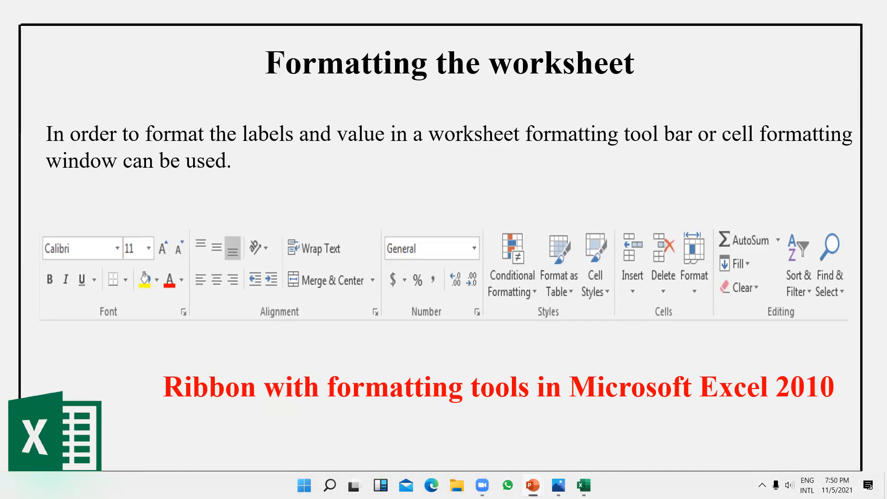
# Step: Step through the Font, Font Size and Vertical Top, Middle, Bottom alignment slides to Orientation
pyautogui.press('Right')
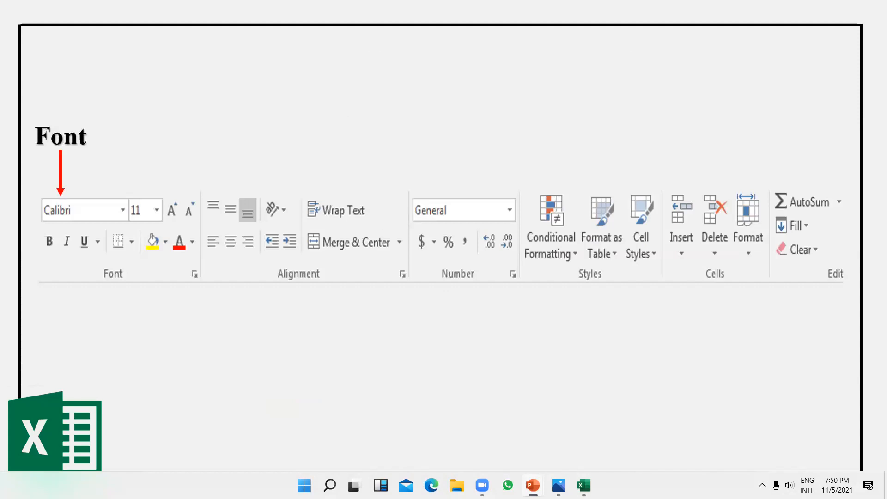
pyautogui.press('Right')
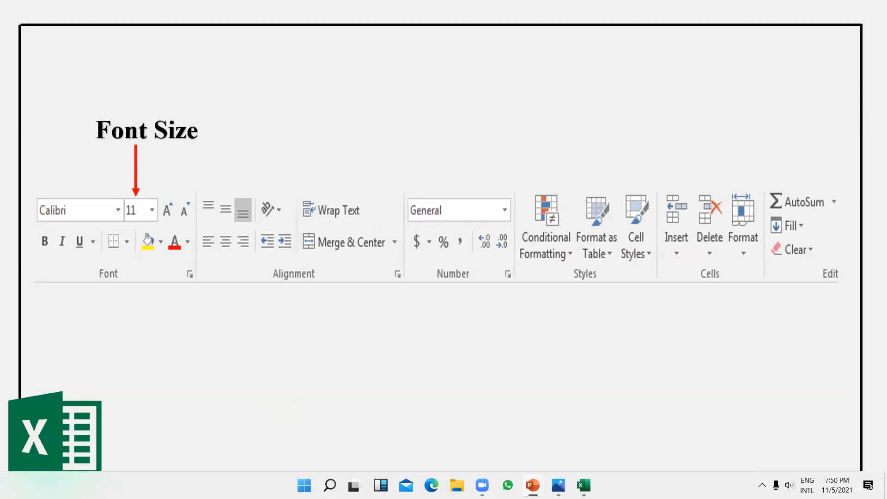
pyautogui.press('Right')
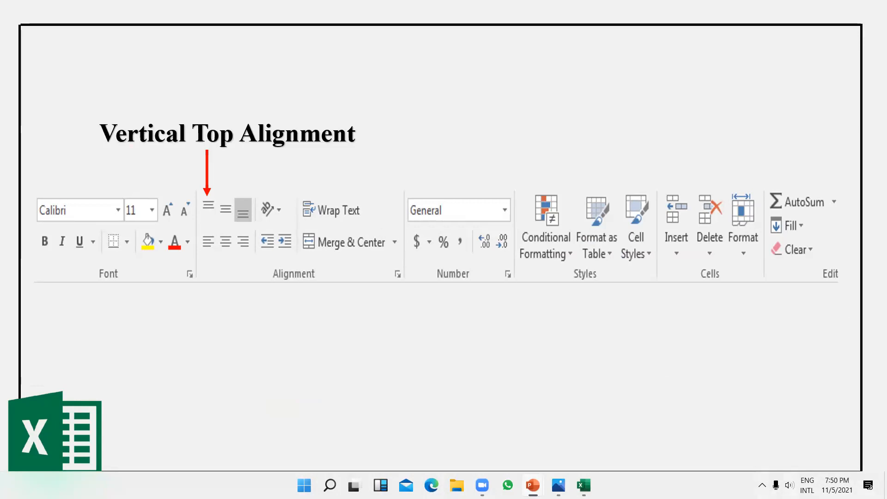
pyautogui.click(584, 340)
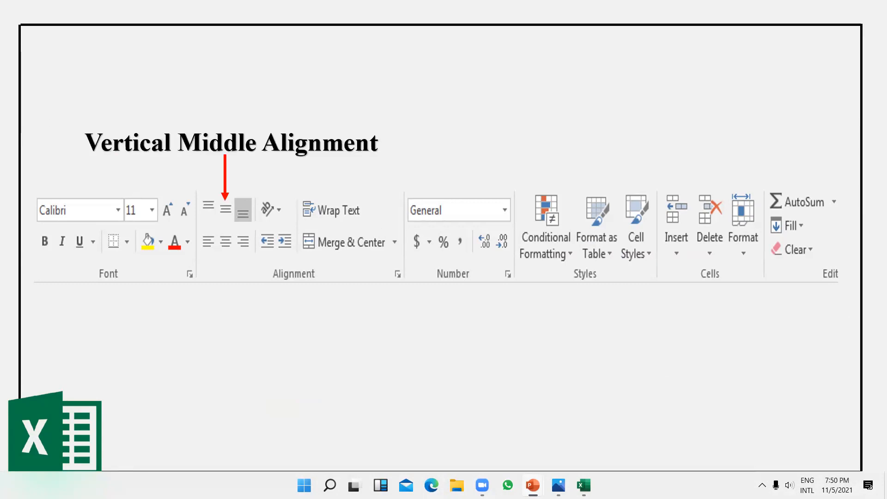
pyautogui.press('Right')
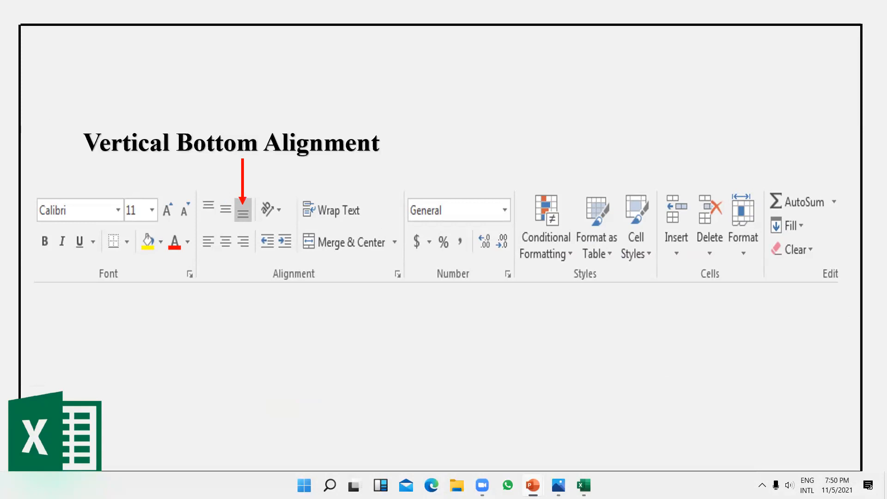
pyautogui.press('Right')
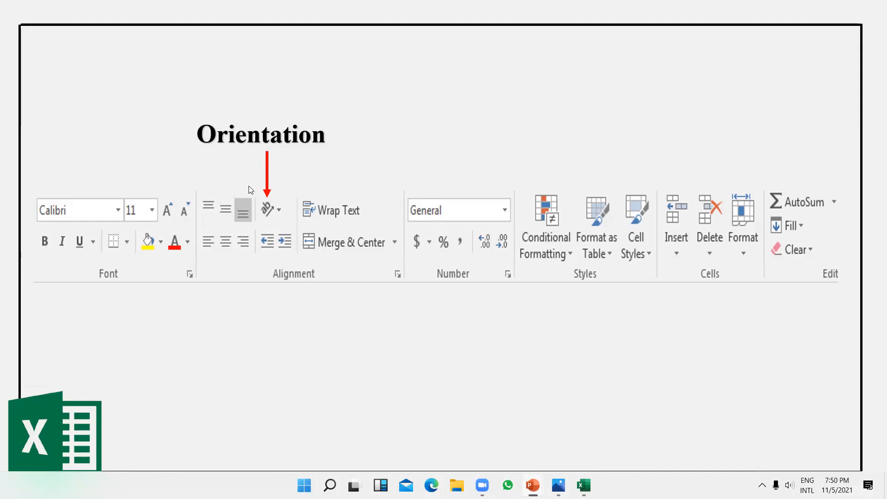
# Step: Advance the slide show past Orientation and Number Format to the 'Fill handle of a cell' slide
pyautogui.click(343, 109)
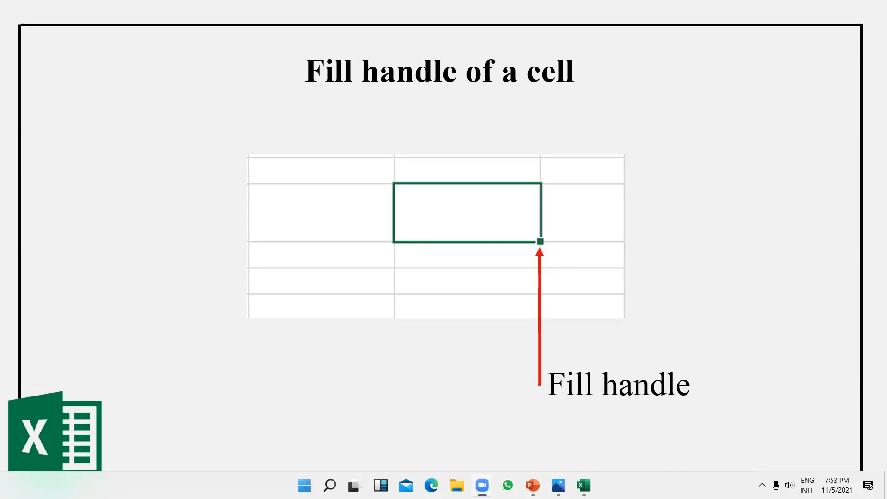
# Step: Move through the fill-handle and copy-paste formulae slides to 'Relative and absolute cell reference'
pyautogui.click(735, 159)
pyautogui.click(736, 158)
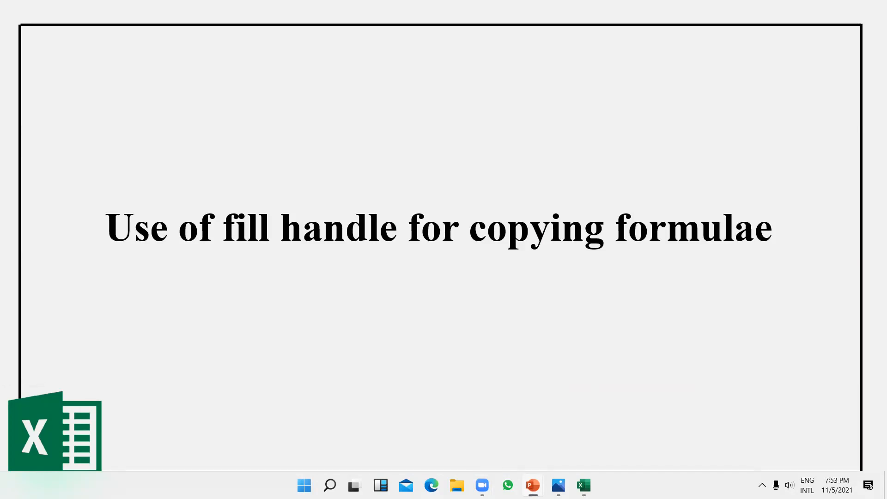
pyautogui.press('Right')
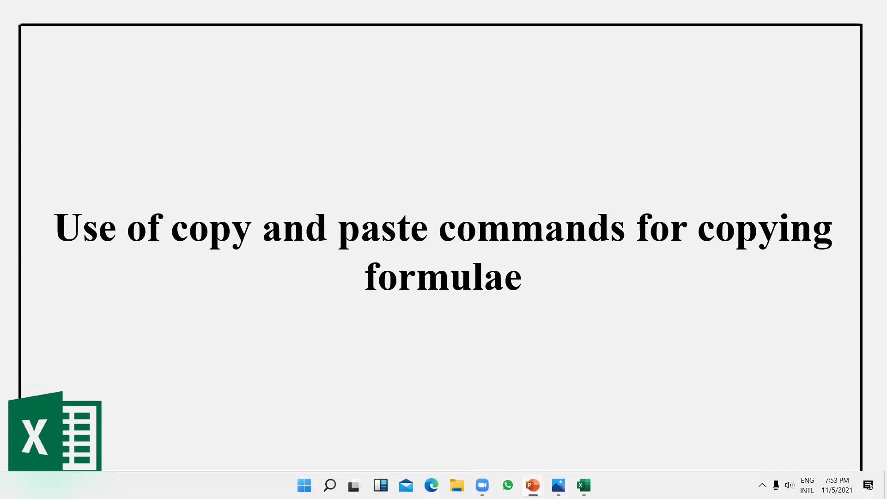
pyautogui.press('Left')
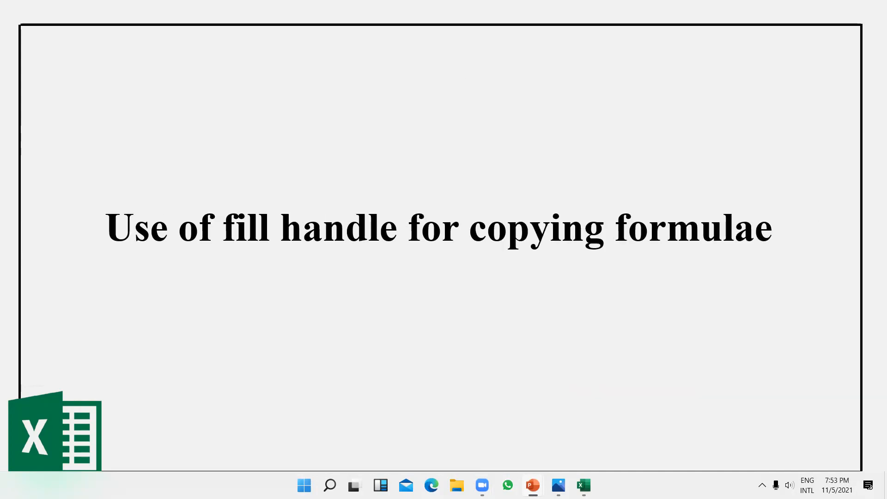
pyautogui.press('Right')
pyautogui.press('Right')
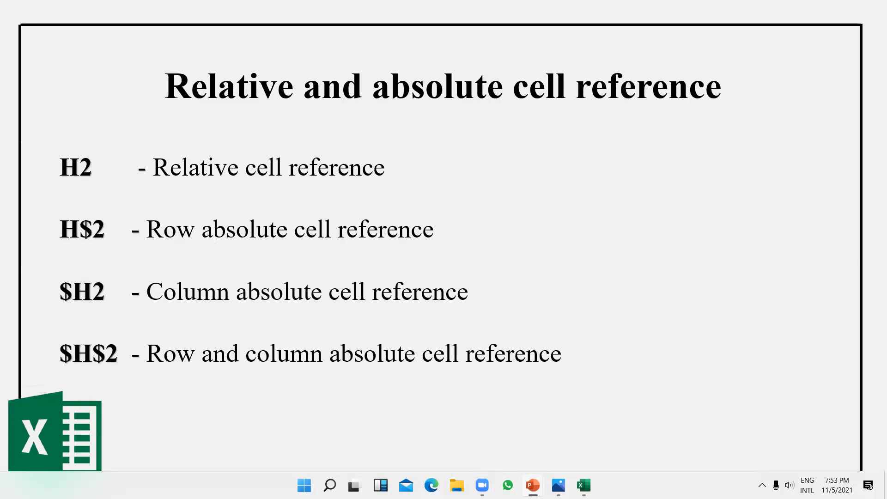
pyautogui.press('Left')
pyautogui.press('Left')
pyautogui.press('Right')
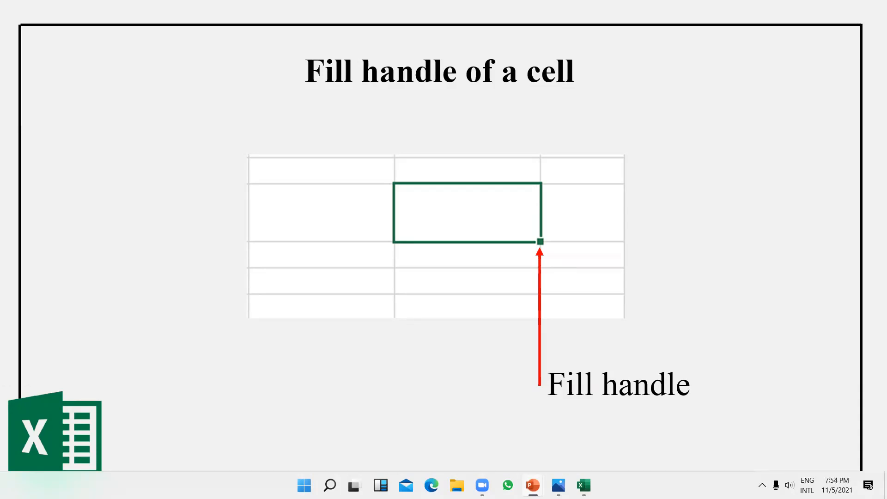
# Step: Advance to the slide explaining H2, H$2, $H2 and $H$2 cell references
pyautogui.press('Right')
pyautogui.press('Right')
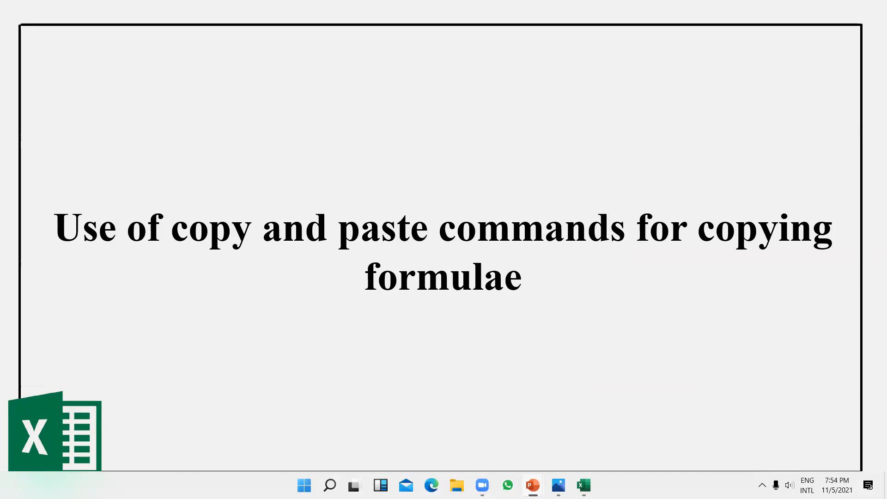
pyautogui.press('Right')
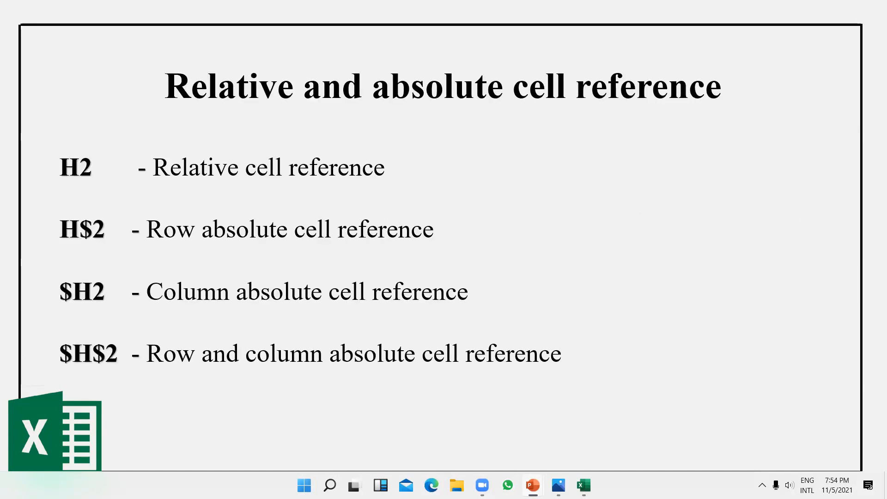
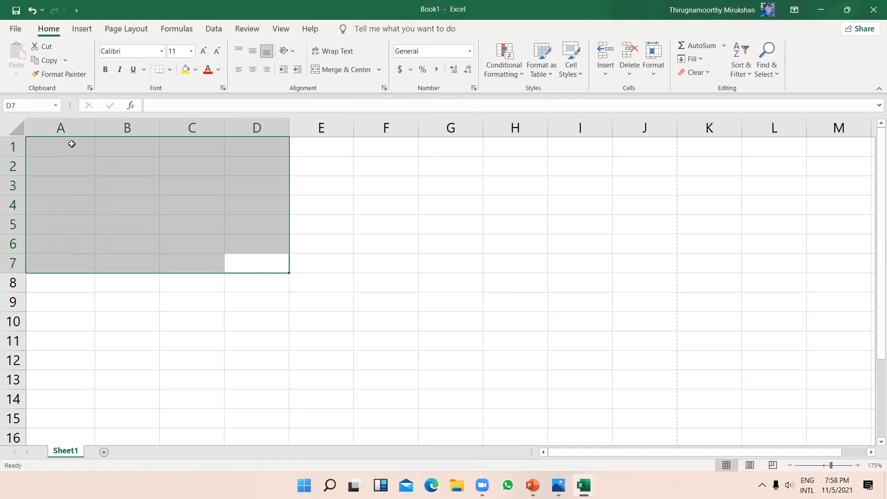
# Step: Deselect the A1:D7 range on the empty Sheet1 by selecting cell A1
pyautogui.click(72, 143)
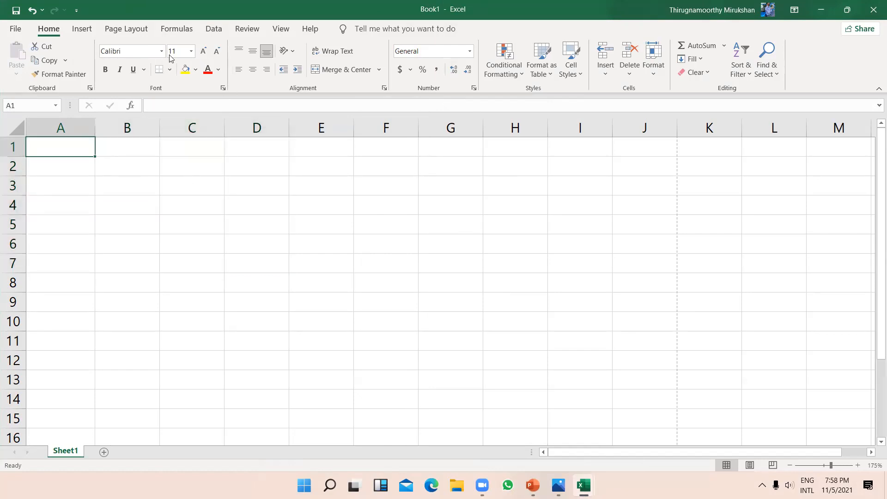
pyautogui.click(89, 29)
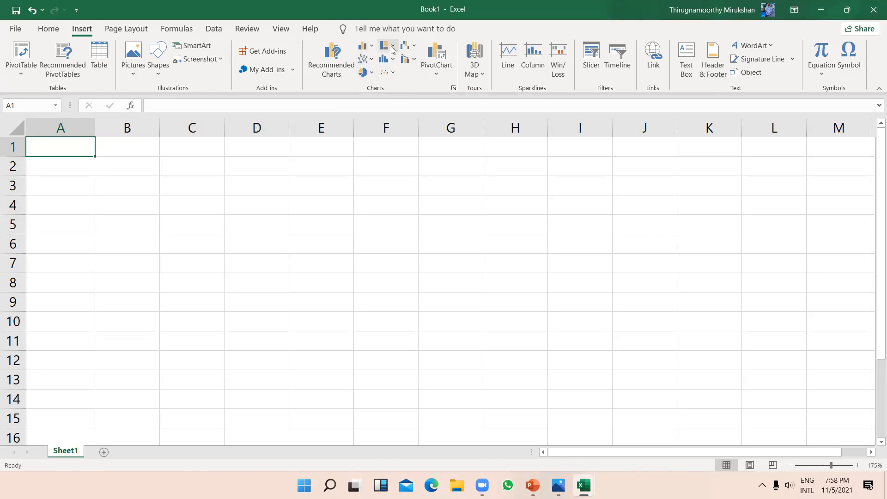
pyautogui.click(369, 73)
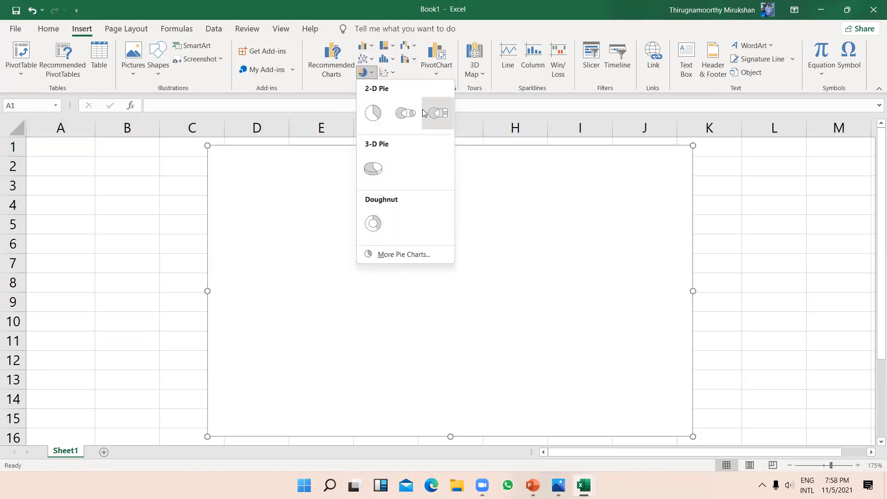
pyautogui.click(383, 112)
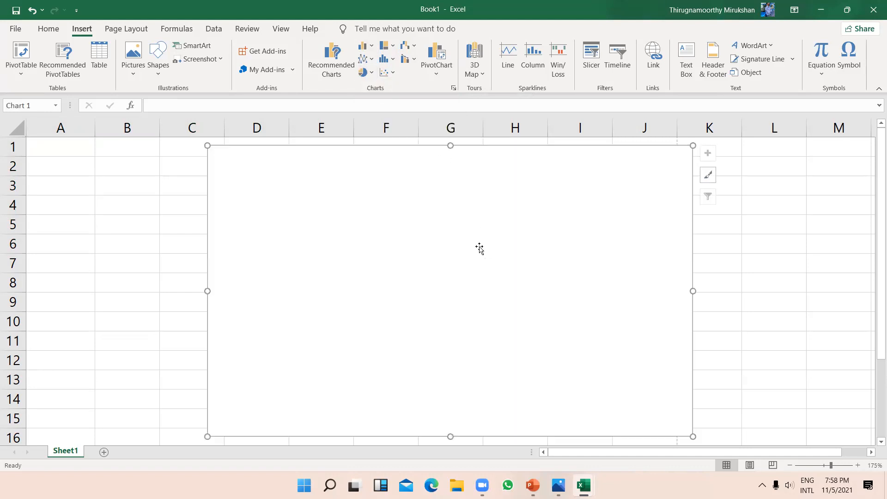
pyautogui.scroll(-2, 507, 287)
pyautogui.scroll(2, 507, 287)
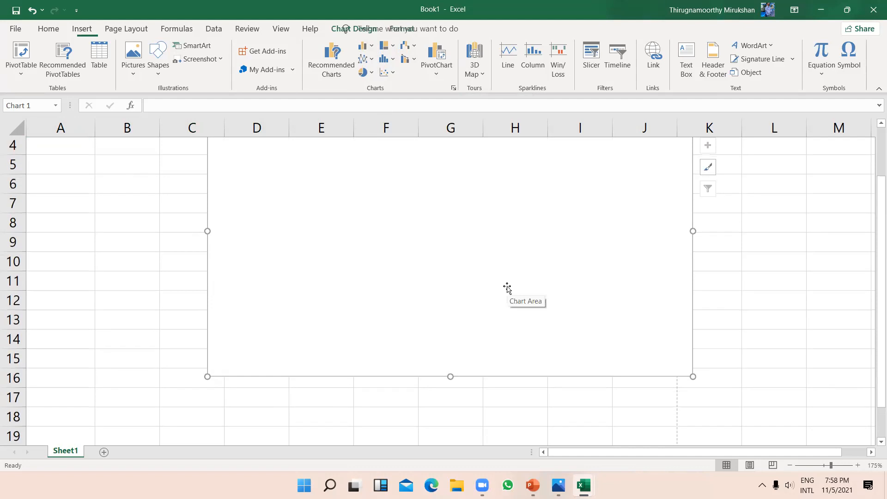
pyautogui.scroll(1, 508, 288)
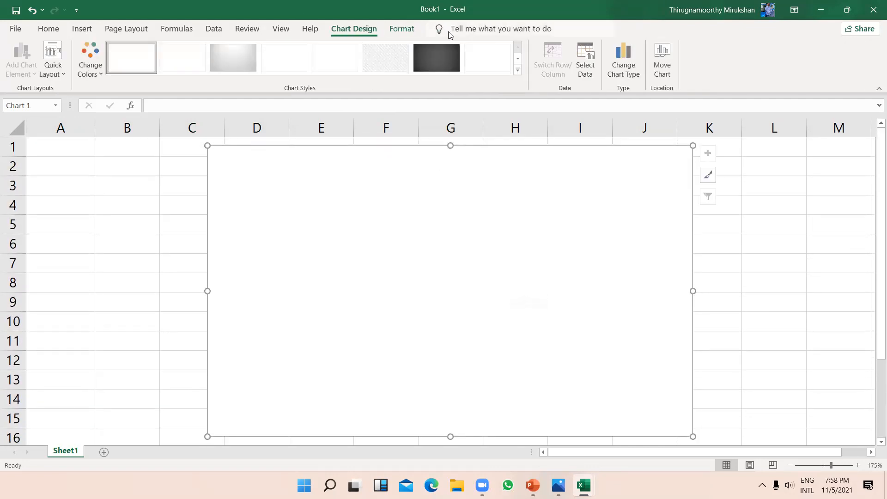
pyautogui.click(518, 70)
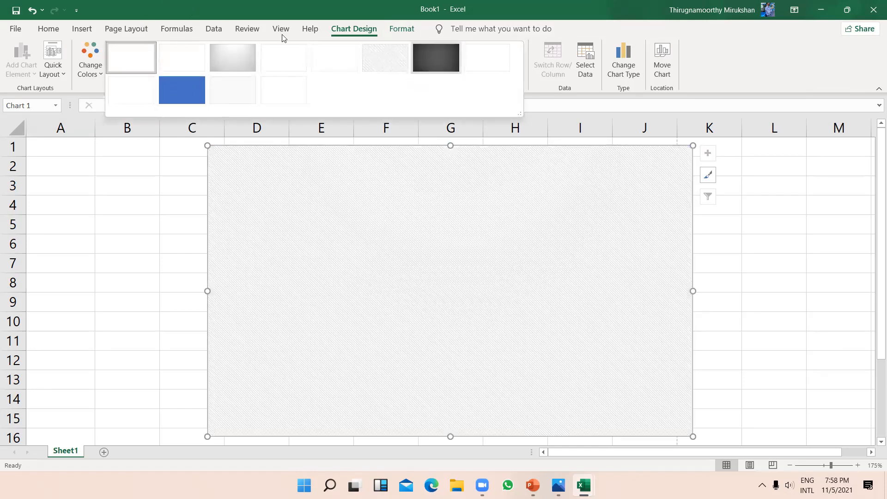
pyautogui.click(624, 59)
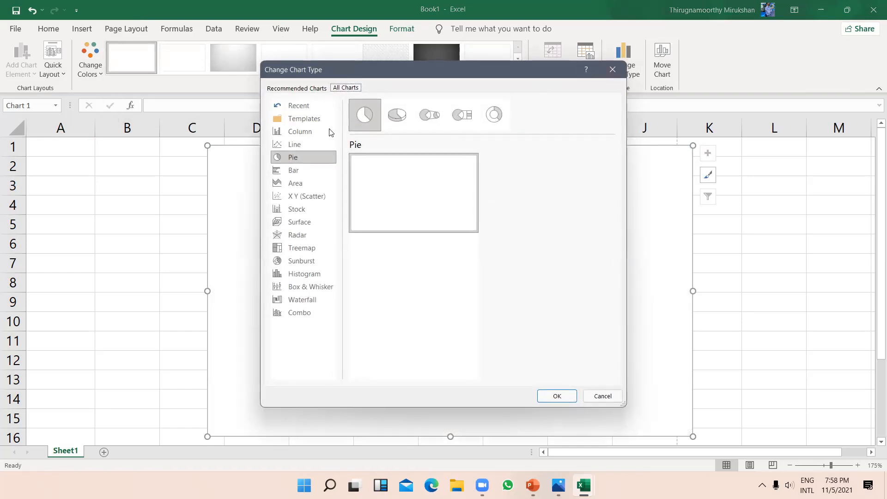
pyautogui.doubleClick(389, 116)
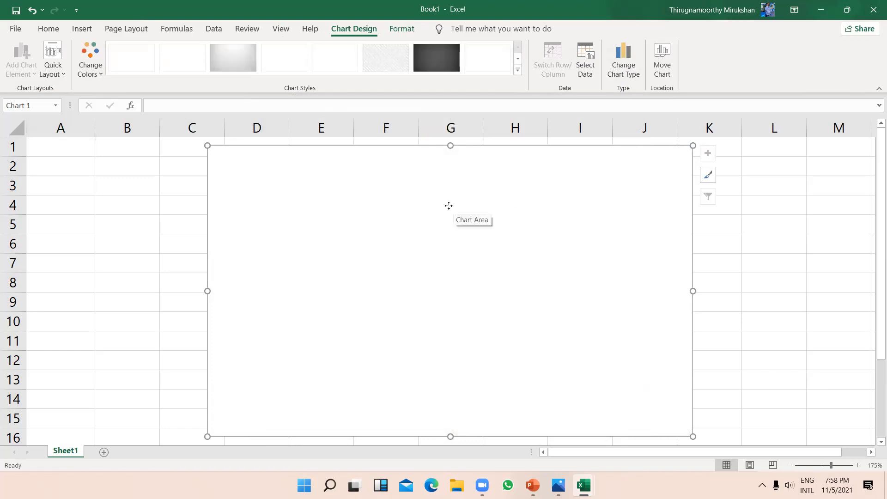
# Step: Delete the empty pie chart and insert an empty Statistic histogram chart
pyautogui.press('Delete')
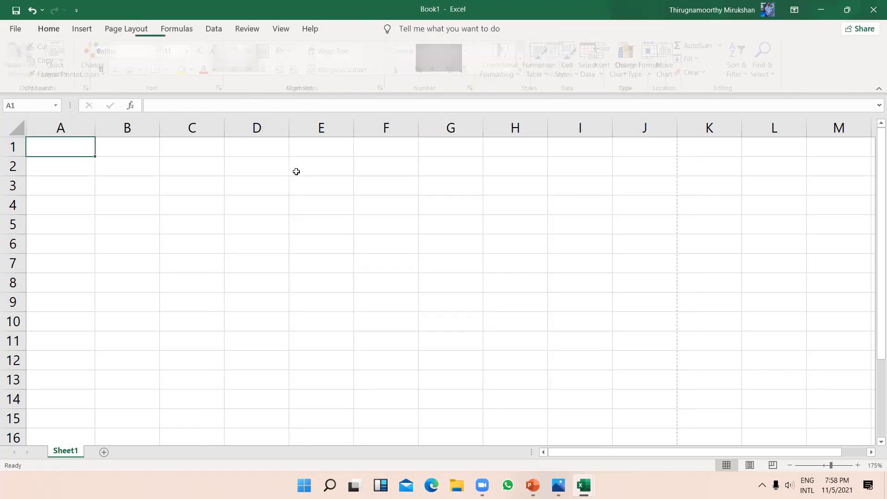
pyautogui.click(81, 29)
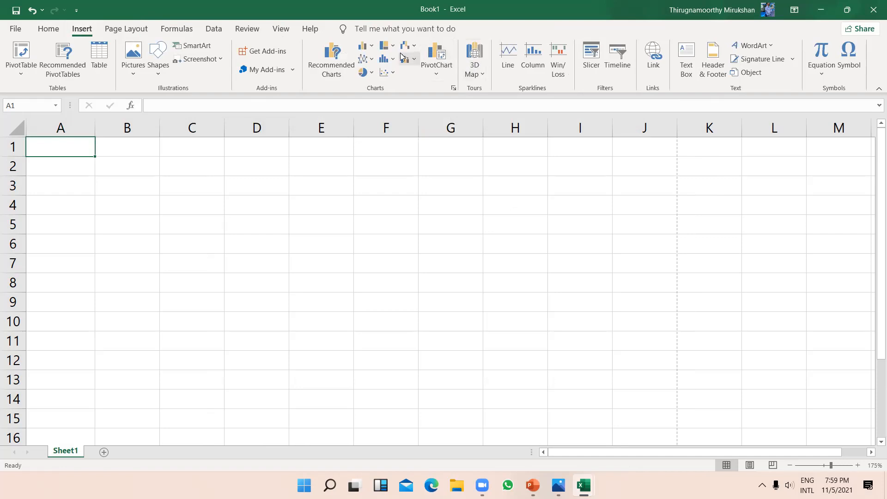
pyautogui.click(383, 60)
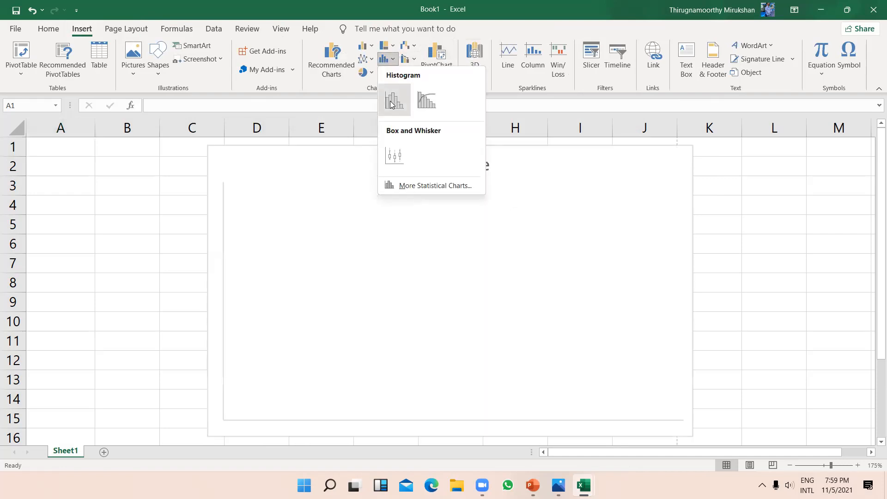
pyautogui.click(396, 100)
pyautogui.scroll(-2, 443, 267)
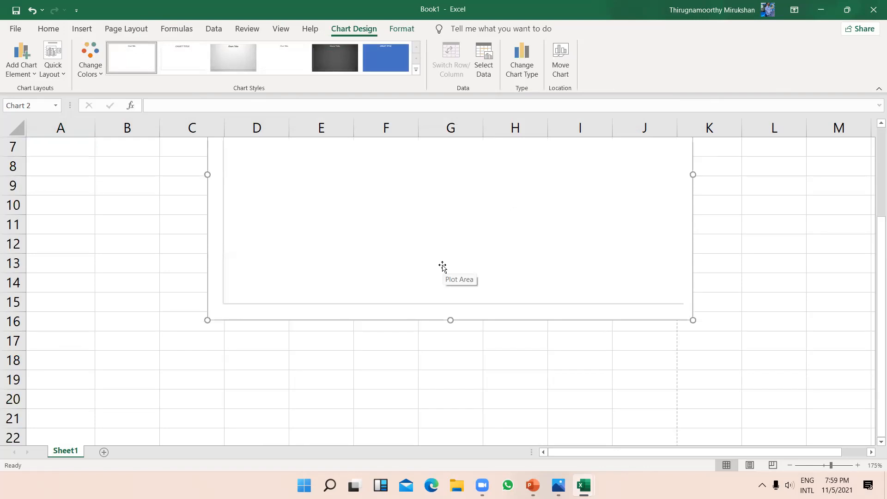
pyautogui.scroll(2, 571, 308)
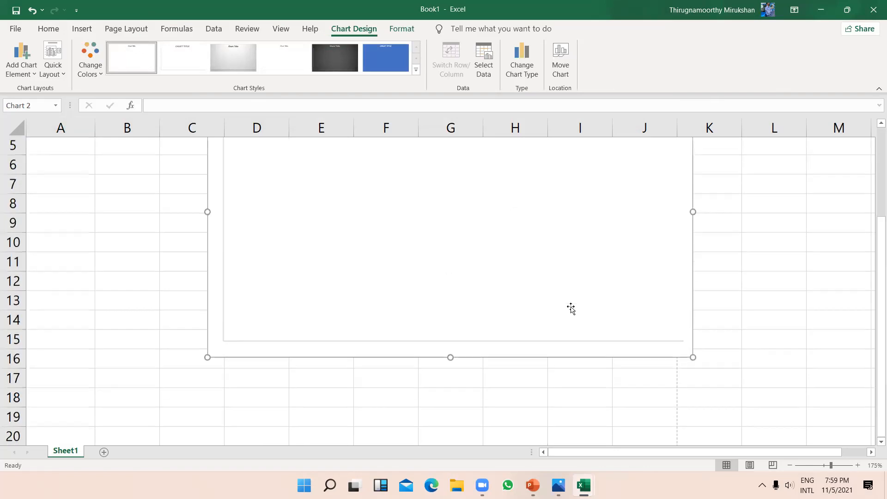
pyautogui.scroll(1, 571, 307)
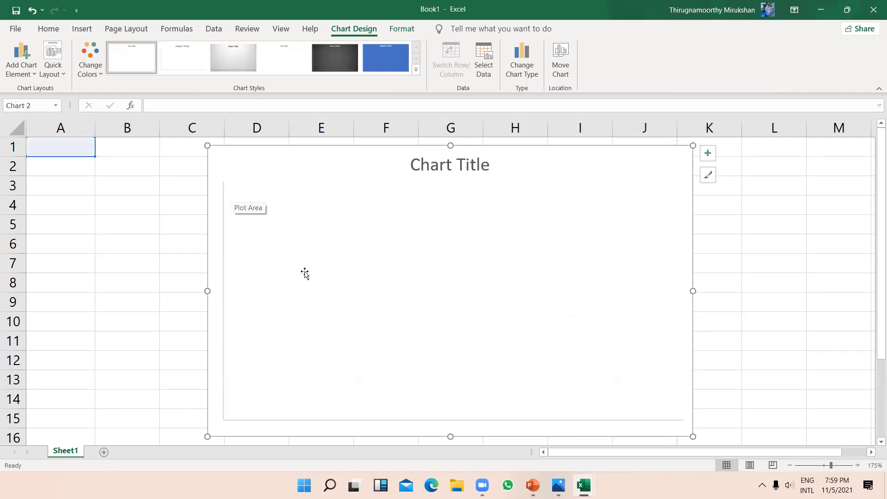
# Step: Apply the dark gradient chart style to the histogram
pyautogui.click(706, 177)
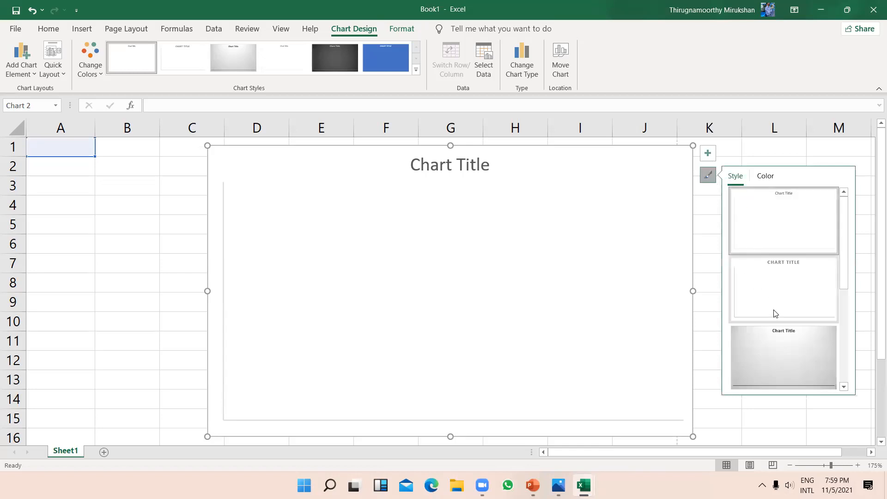
pyautogui.scroll(-3, 774, 312)
pyautogui.click(781, 373)
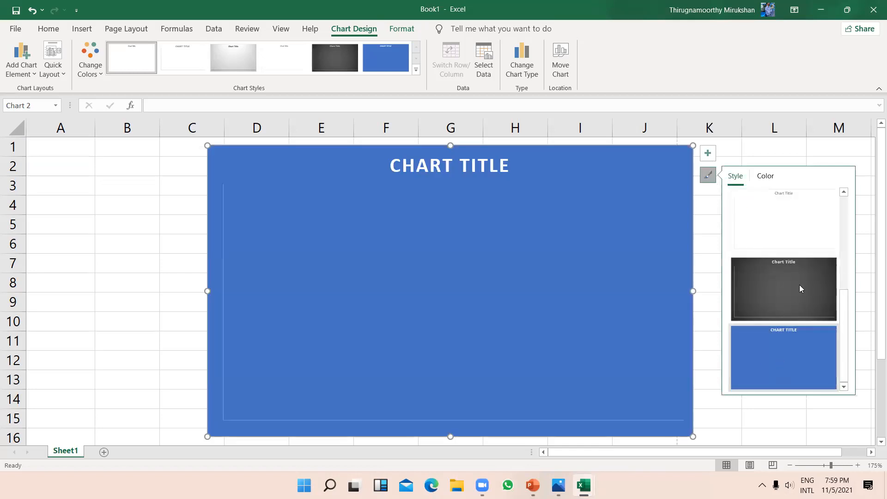
pyautogui.click(792, 289)
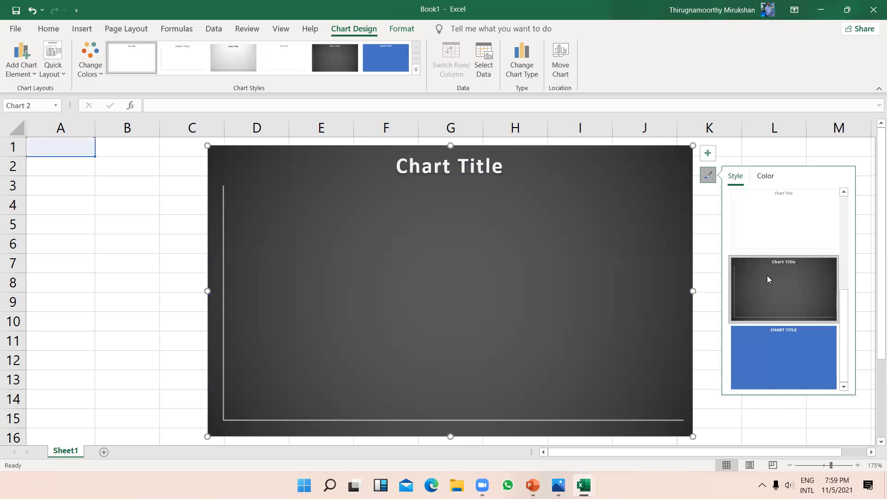
# Step: Select the histogram chart and view its data source, closing it without changes
pyautogui.click(711, 206)
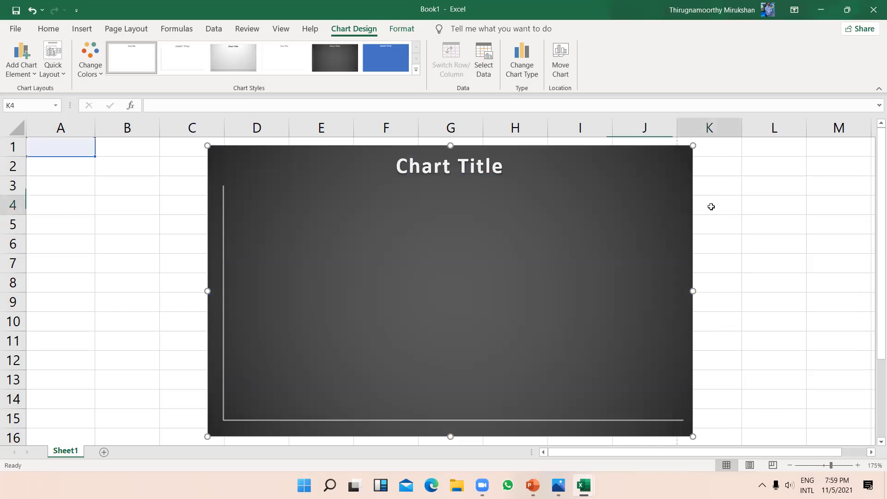
pyautogui.scroll(-3, 593, 350)
pyautogui.scroll(3, 593, 350)
pyautogui.click(608, 312)
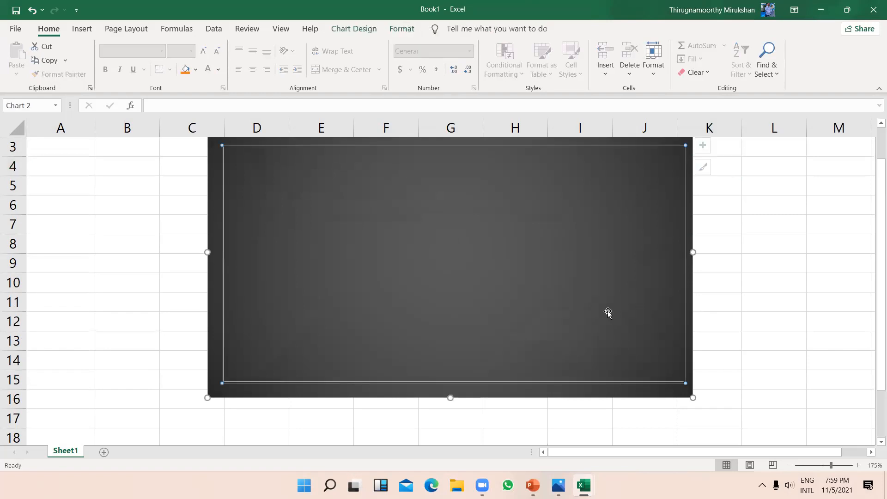
pyautogui.scroll(1, 608, 313)
pyautogui.scroll(-1, 555, 291)
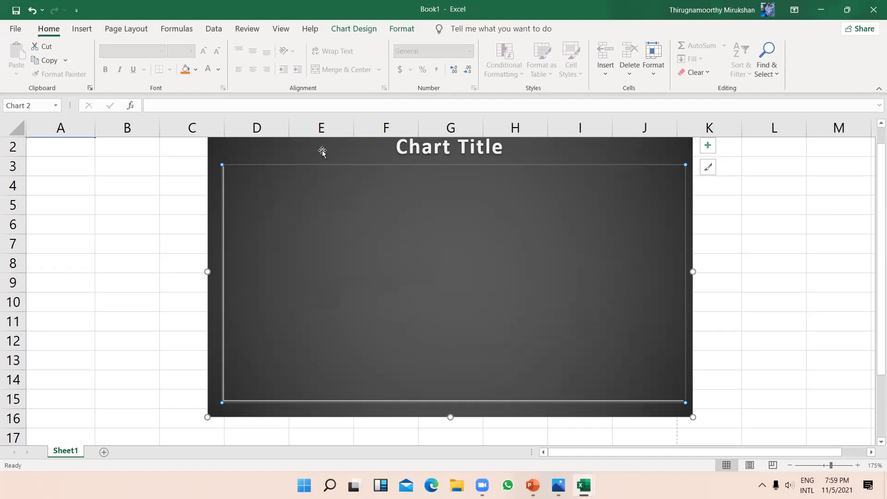
pyautogui.click(342, 152)
pyautogui.scroll(1, 343, 152)
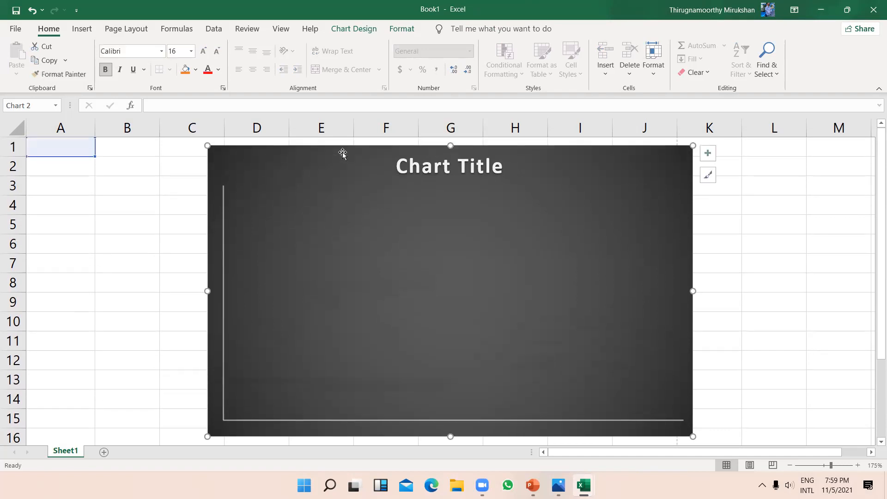
pyautogui.click(358, 29)
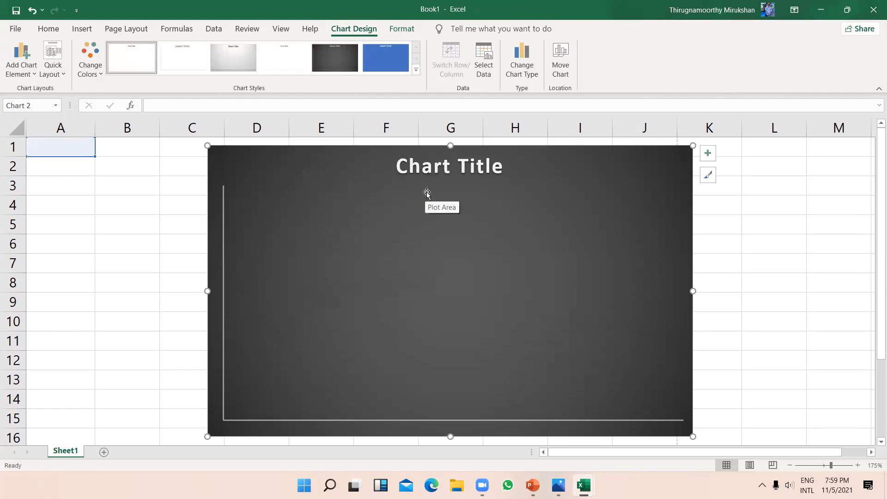
pyautogui.click(486, 54)
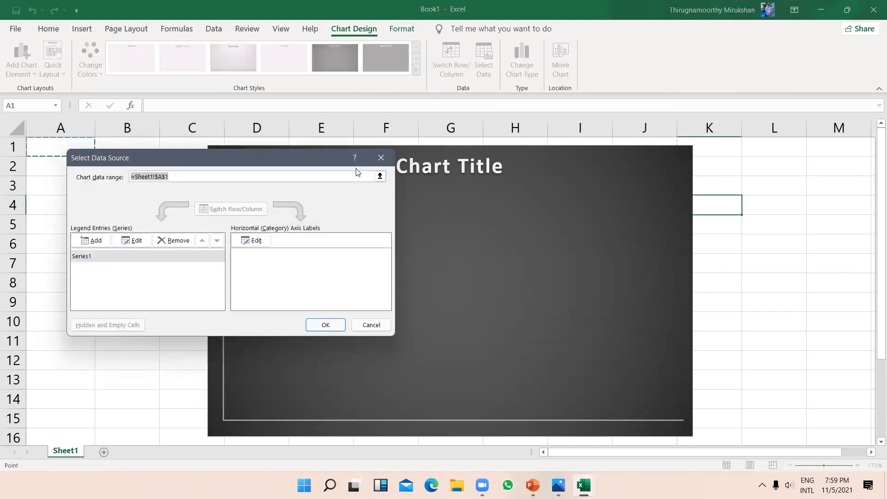
pyautogui.click(388, 158)
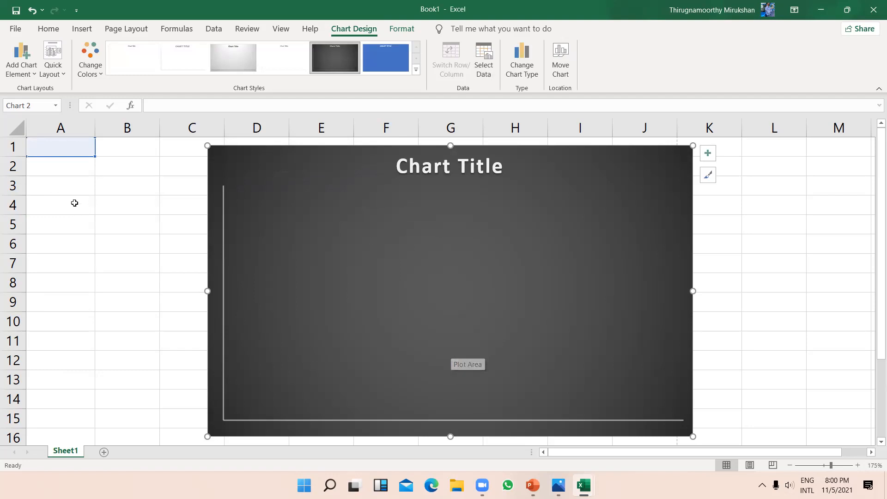
# Step: Select a block of cells from A2, then select the chart and delete it
pyautogui.click(72, 171)
pyautogui.click(118, 164)
pyautogui.moveTo(54, 160); pyautogui.dragTo(123, 256)
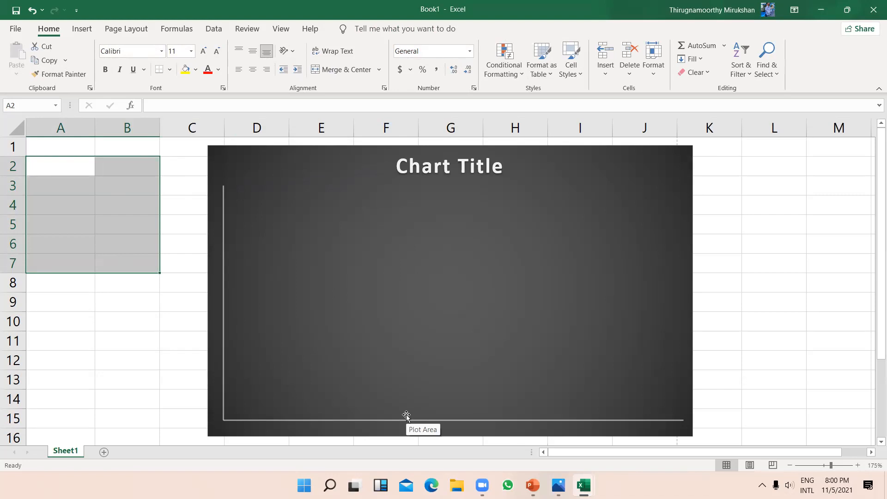
pyautogui.click(578, 285)
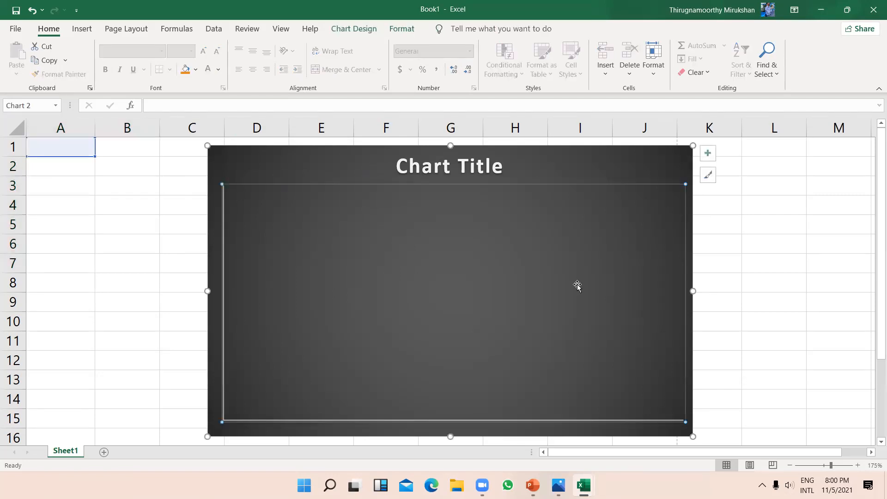
pyautogui.click(610, 161)
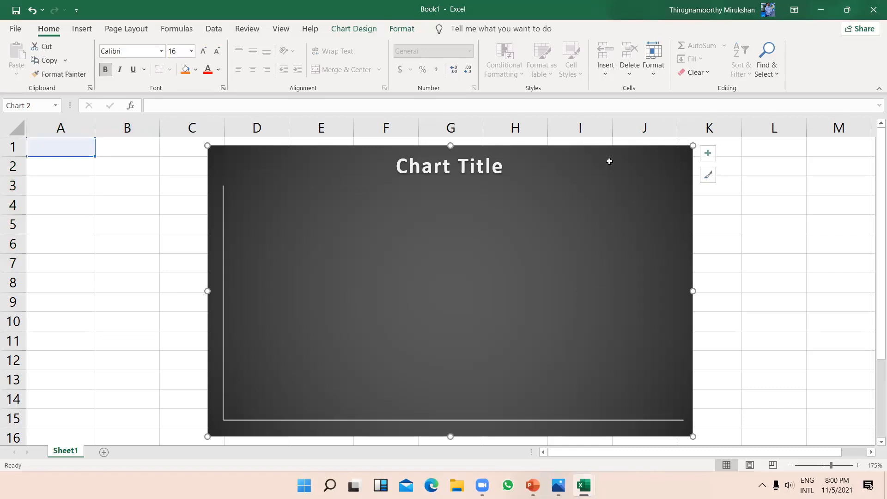
pyautogui.press('Delete')
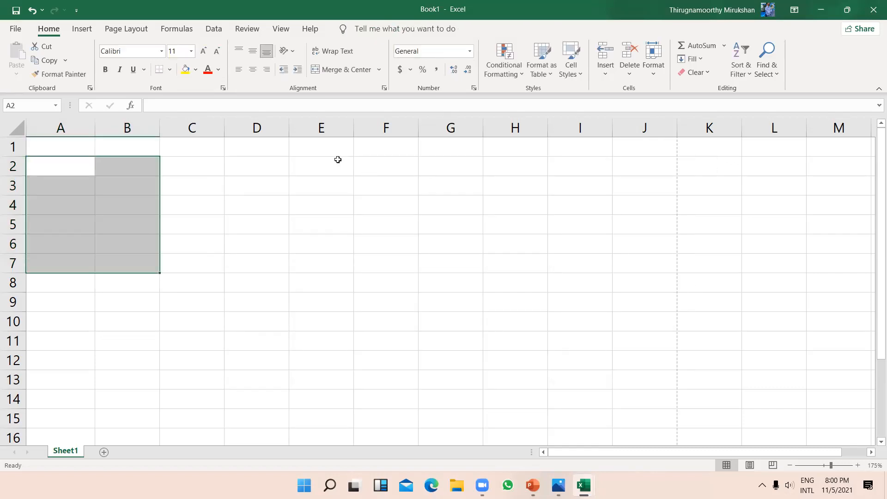
# Step: Enter 'FacultyOfTechnology USJP' in cell C2, correcting the spacing while typing
pyautogui.click(328, 217)
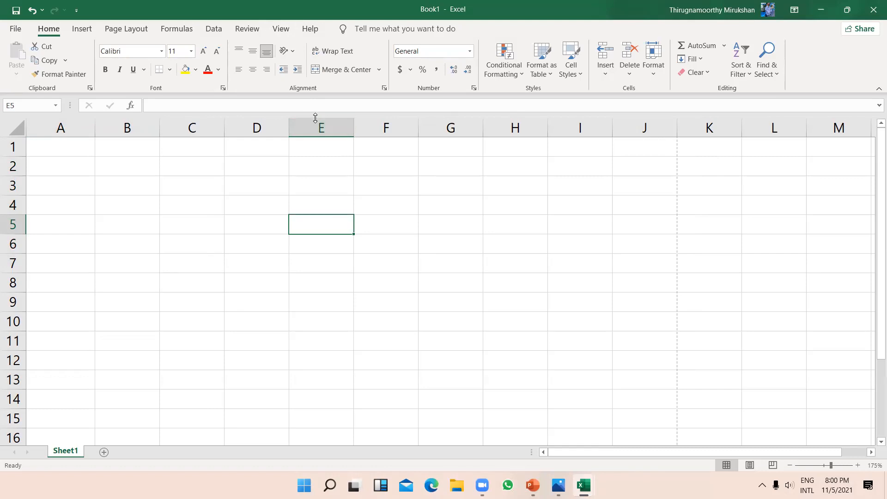
pyautogui.click(209, 171)
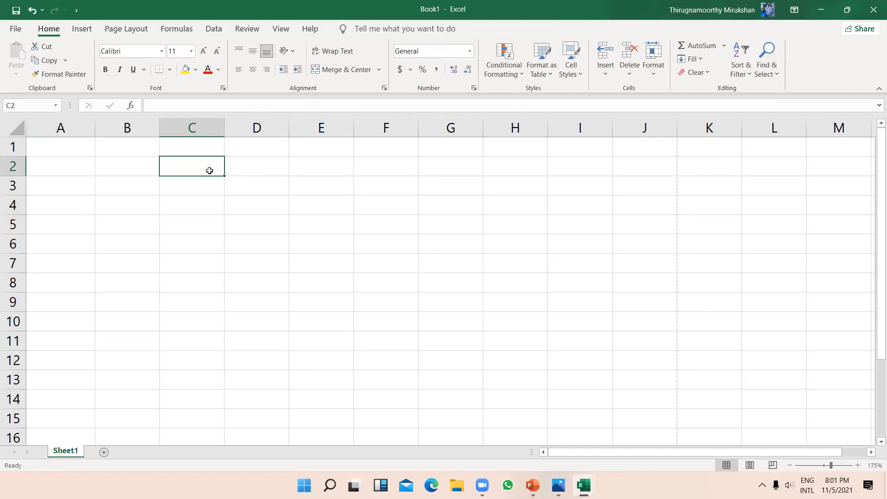
pyautogui.write('Facul')
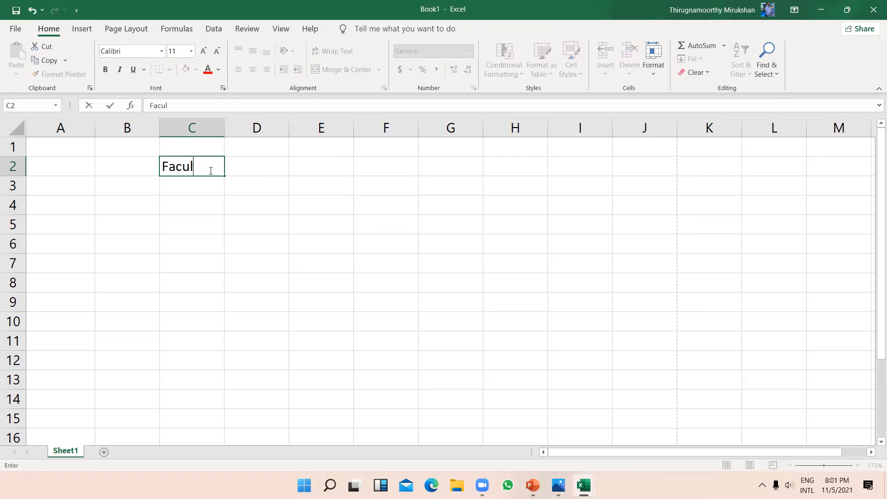
pyautogui.write('ty Of Te')
pyautogui.write('nology -')
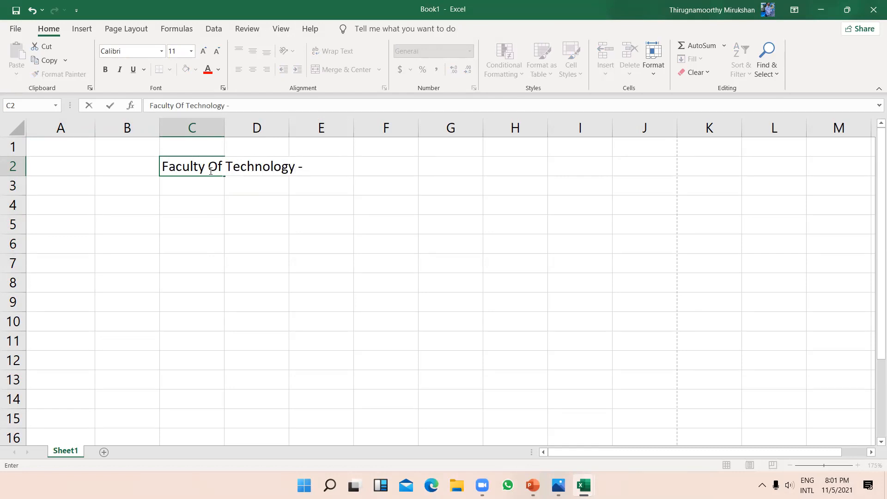
pyautogui.press('BackSpace')
pyautogui.press('BackSpace')
pyautogui.press('BackSpace')
pyautogui.press('BackSpace')
pyautogui.write('y')
pyautogui.click(226, 168)
pyautogui.press('BackSpace')
pyautogui.click(209, 166)
pyautogui.press('BackSpace')
pyautogui.click(309, 170)
pyautogui.write('USJP')
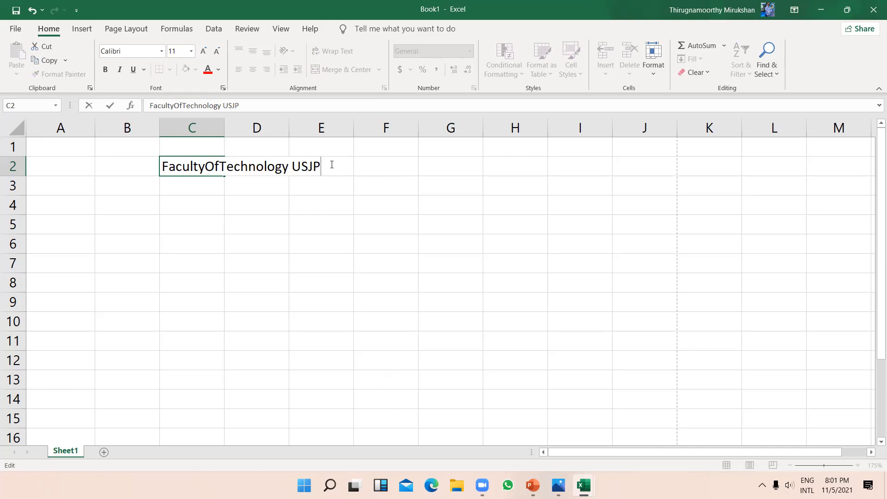
pyautogui.press('Return')
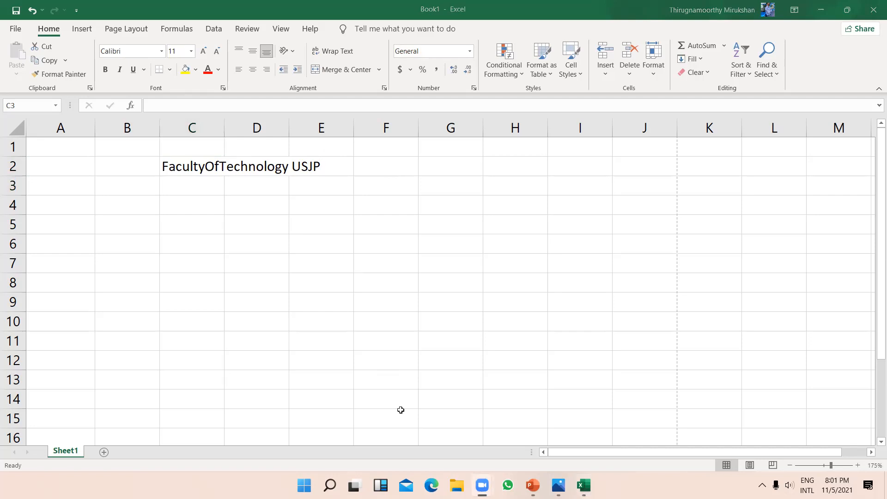
# Step: Widen column C so the C2 label fits fully
pyautogui.click(206, 167)
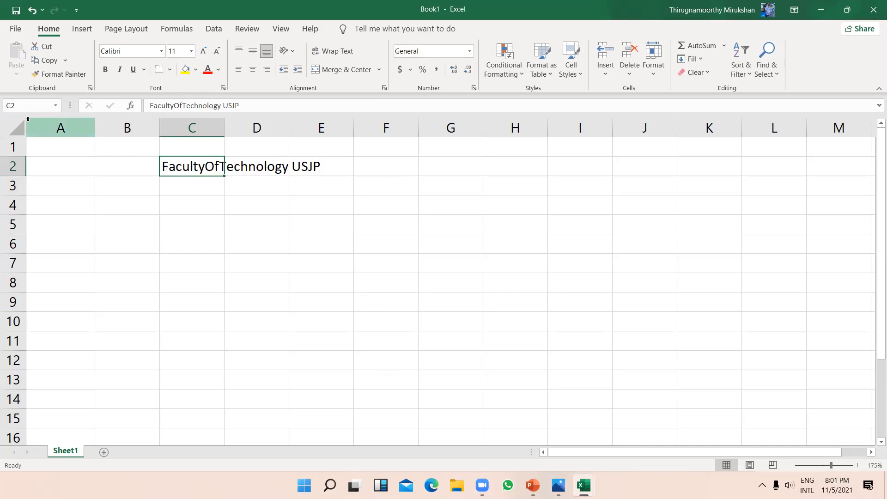
pyautogui.moveTo(224, 128); pyautogui.dragTo(331, 147)
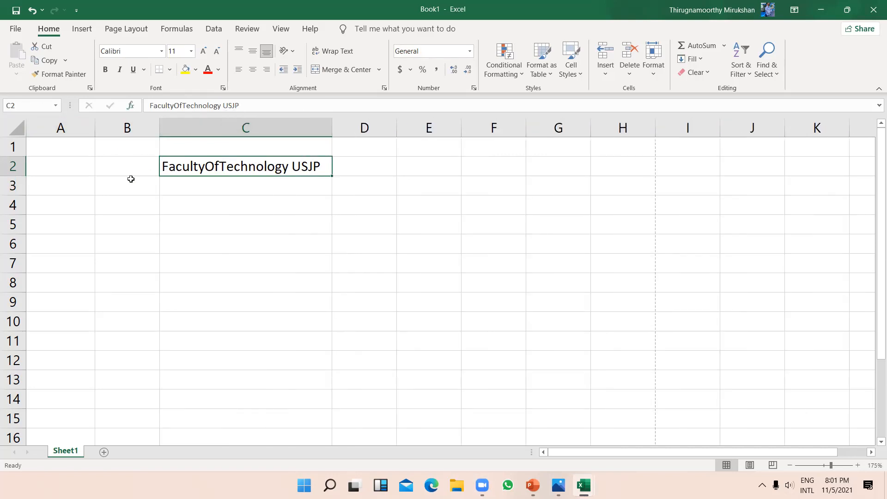
pyautogui.click(244, 208)
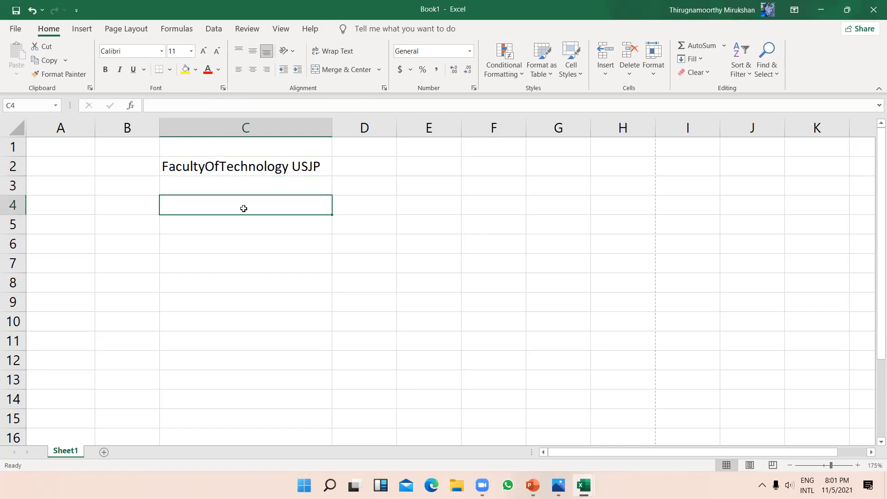
pyautogui.click(274, 173)
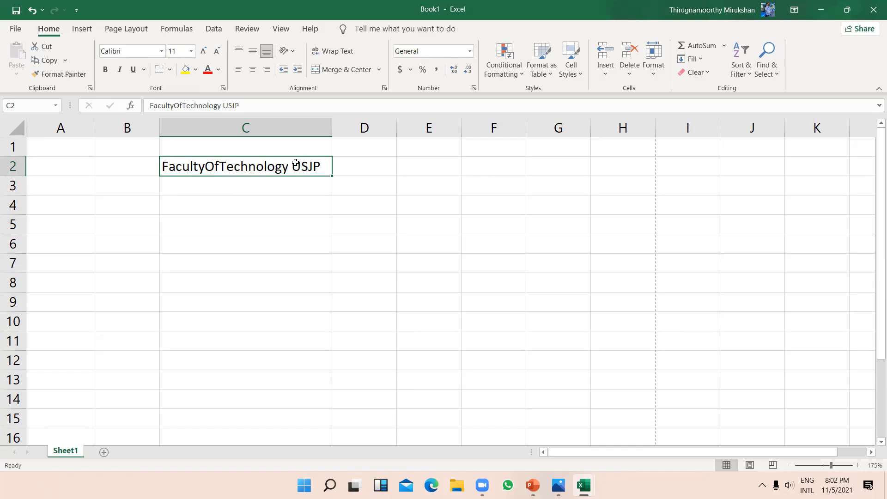
pyautogui.click(225, 106)
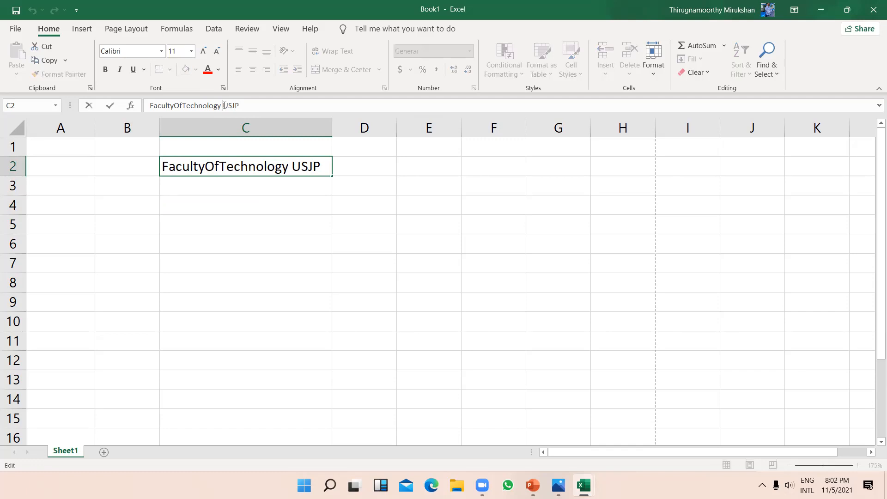
pyautogui.press('Return')
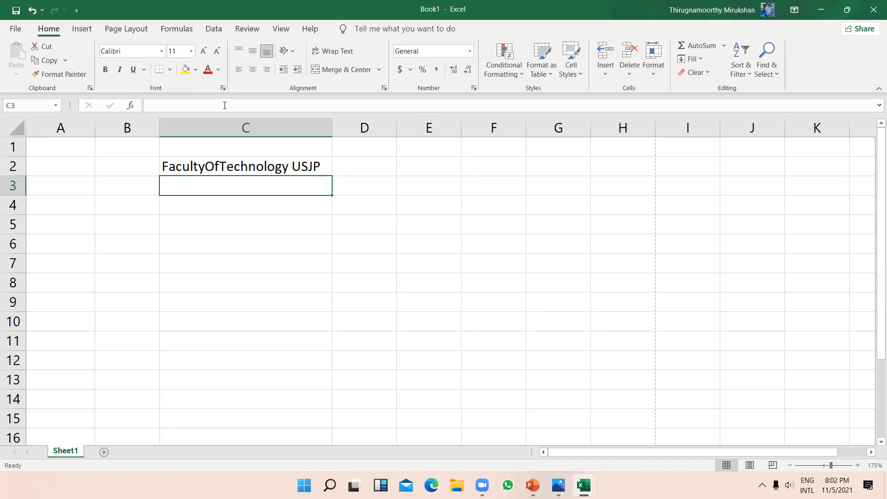
# Step: Toggle Wrap Text on and off for C2 and reselect the label cell
pyautogui.click(281, 168)
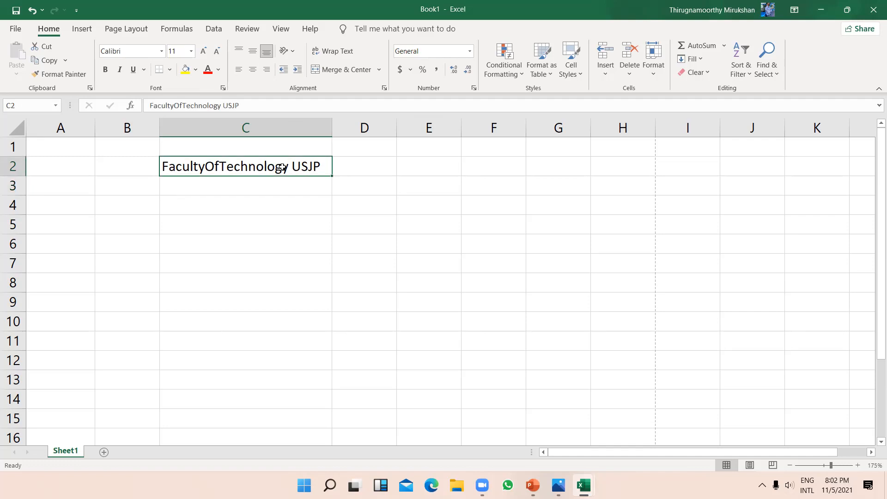
pyautogui.click(331, 51)
pyautogui.click(331, 52)
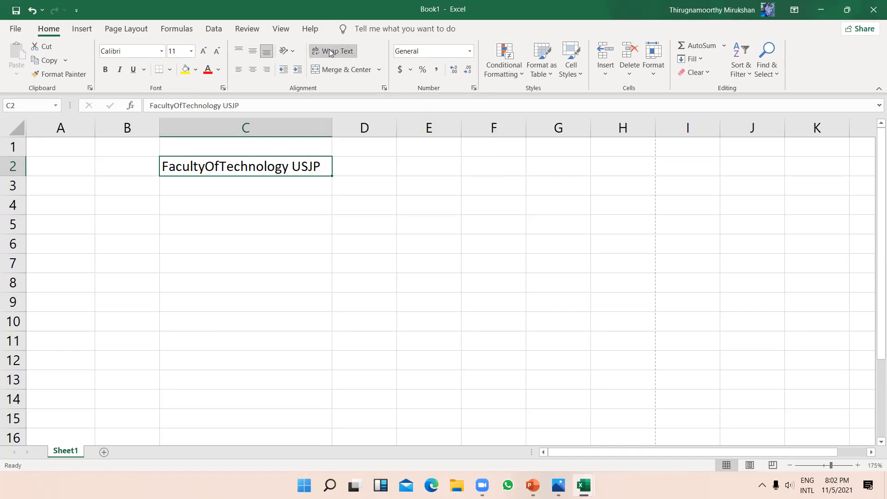
pyautogui.tripleClick(252, 105)
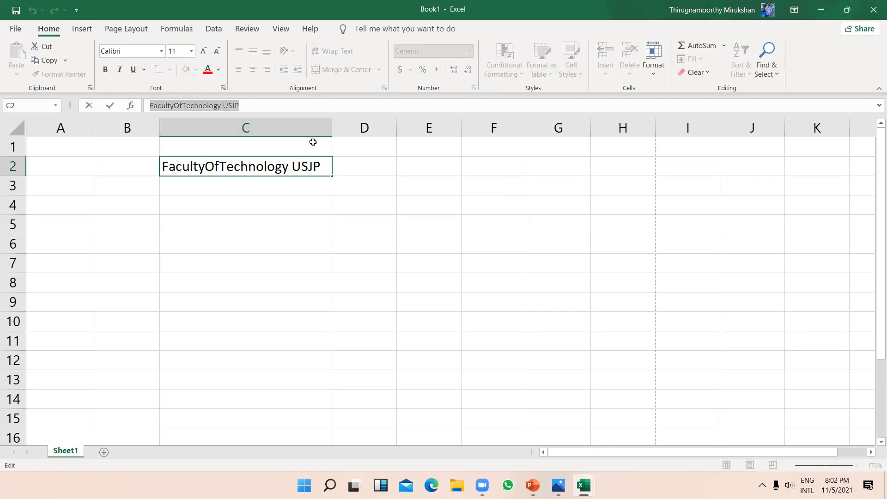
pyautogui.click(307, 166)
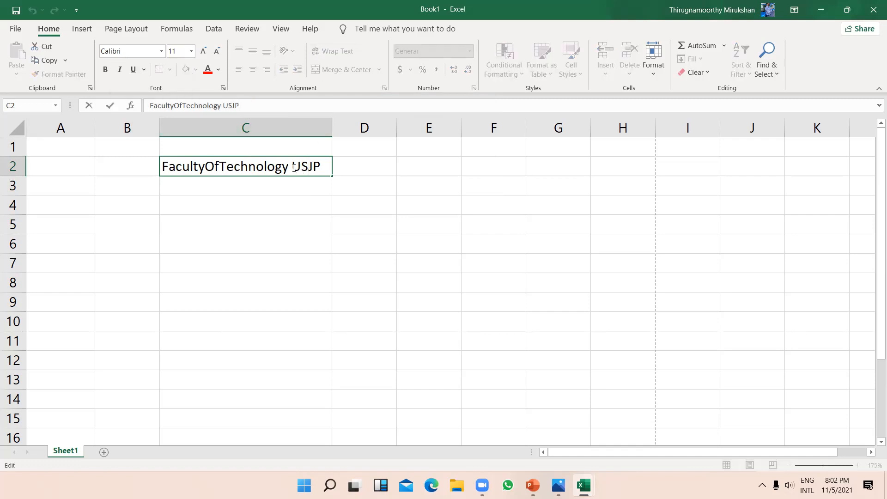
pyautogui.click(382, 224)
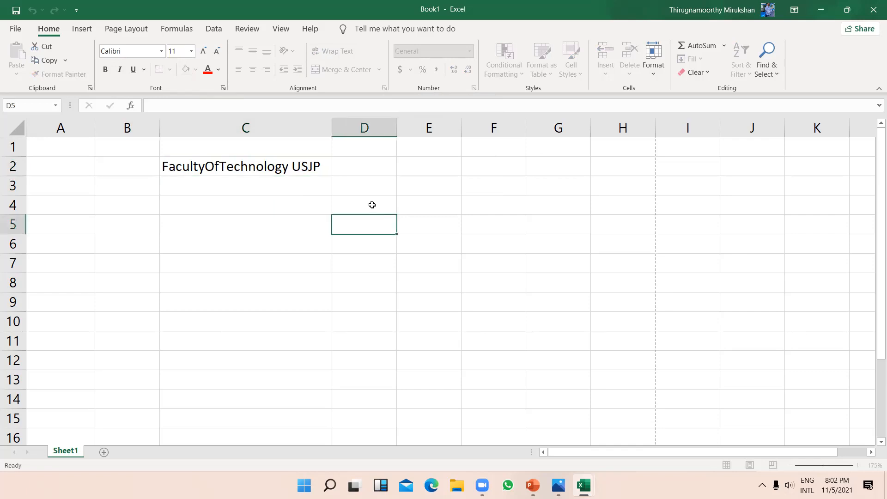
pyautogui.click(274, 167)
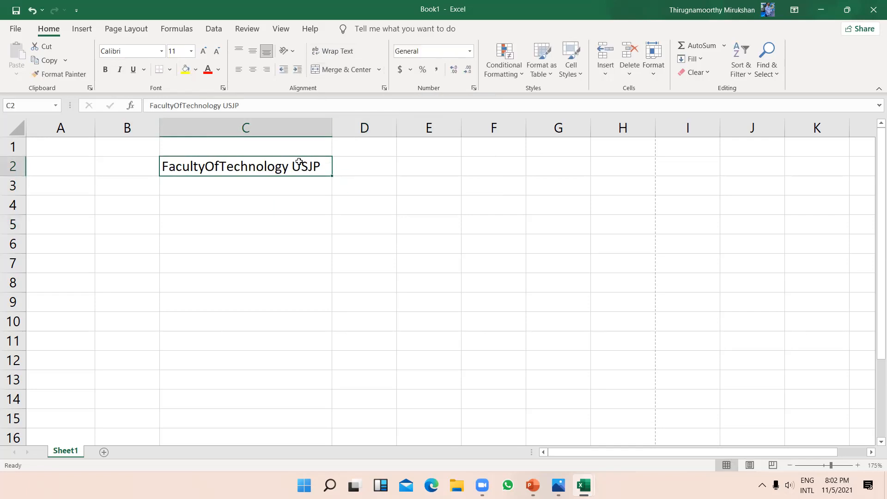
# Step: Turn on wrapping, clear the C2 label, and enter 'ICT Education' in C2
pyautogui.click(333, 53)
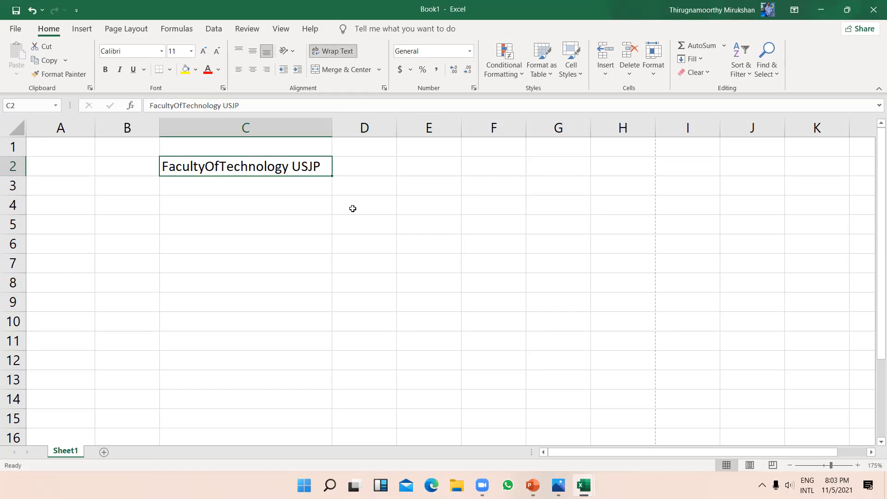
pyautogui.press('Delete')
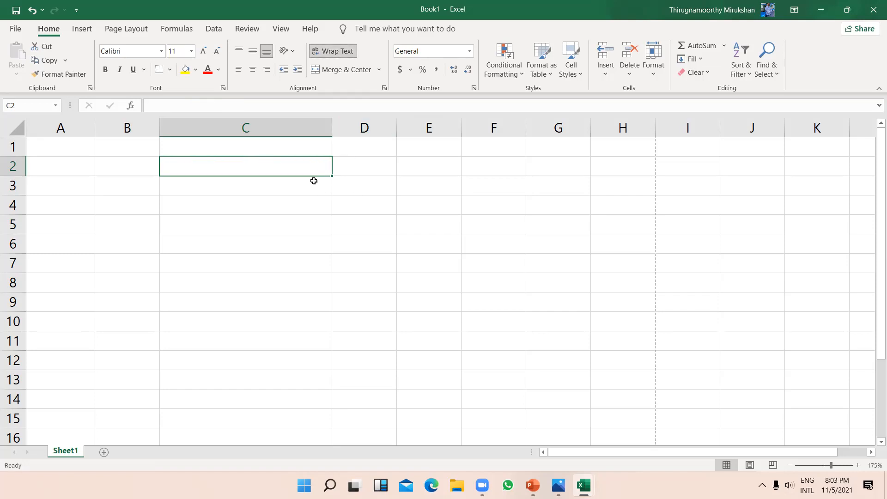
pyautogui.write('ICT ')
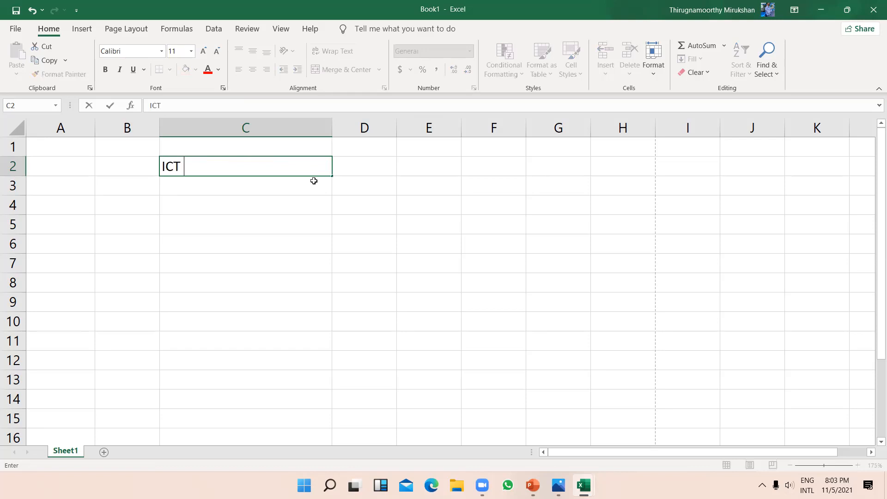
pyautogui.write('Education')
pyautogui.press('Return')
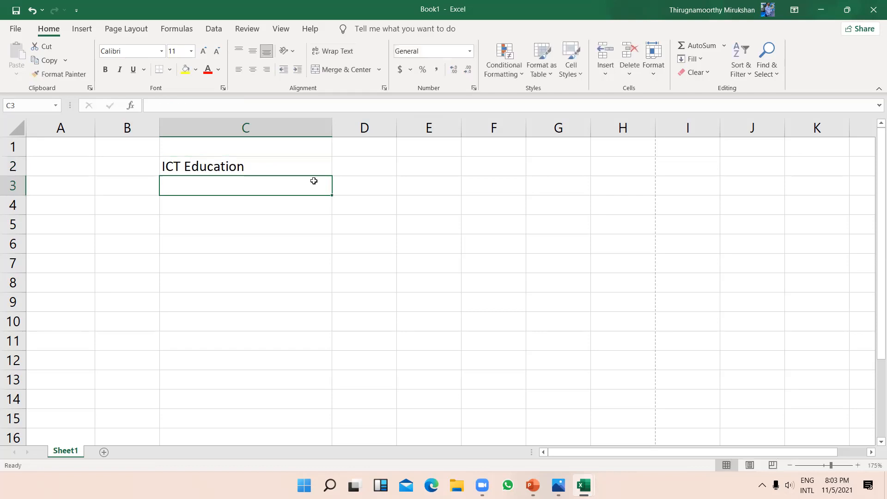
# Step: Move 'ICT Education' from C2 to C5 by copying, pasting and deleting the original
pyautogui.click(286, 167)
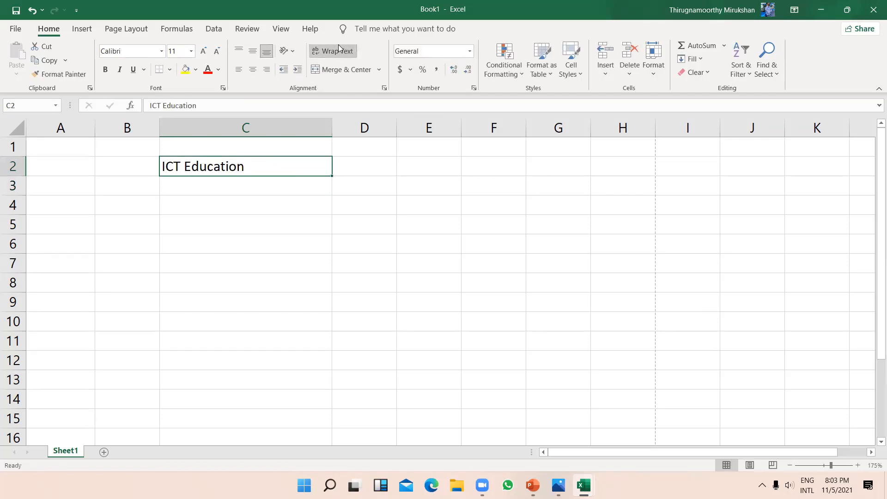
pyautogui.moveTo(320, 190); pyautogui.dragTo(286, 175)
pyautogui.hotkey('ctrl', 'c')
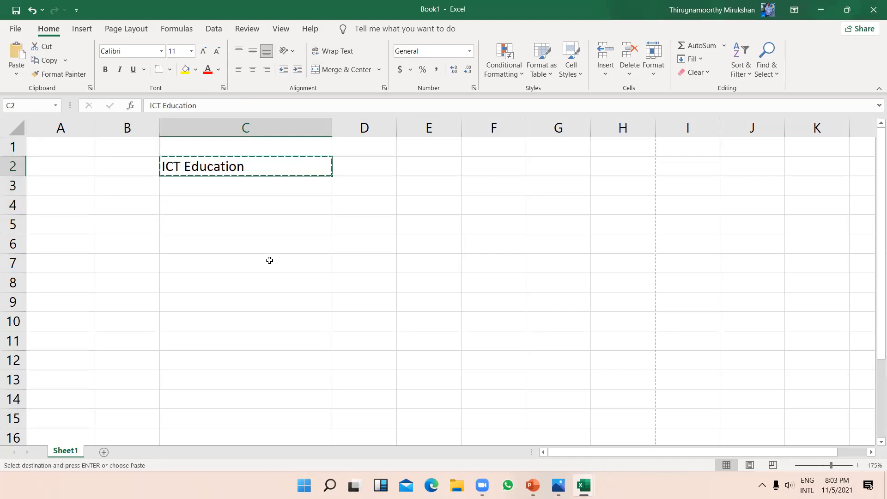
pyautogui.click(286, 222)
pyautogui.hotkey('ctrl', 'v')
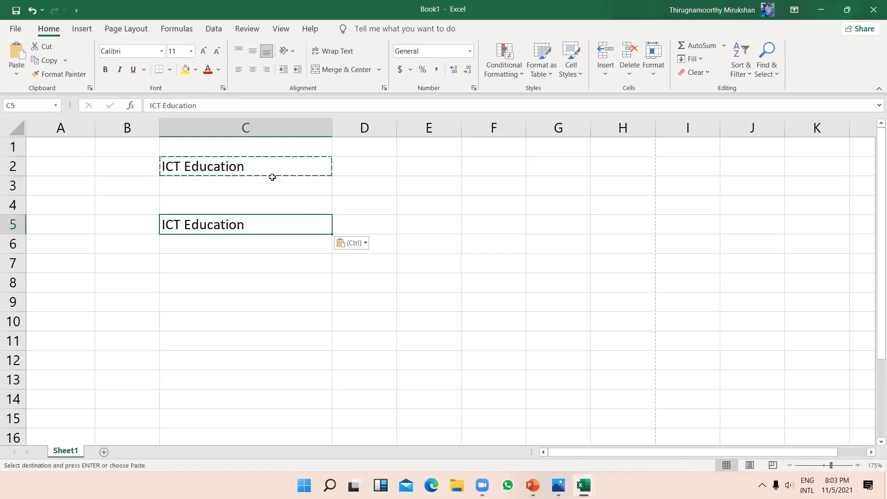
pyautogui.click(271, 164)
pyautogui.press('Delete')
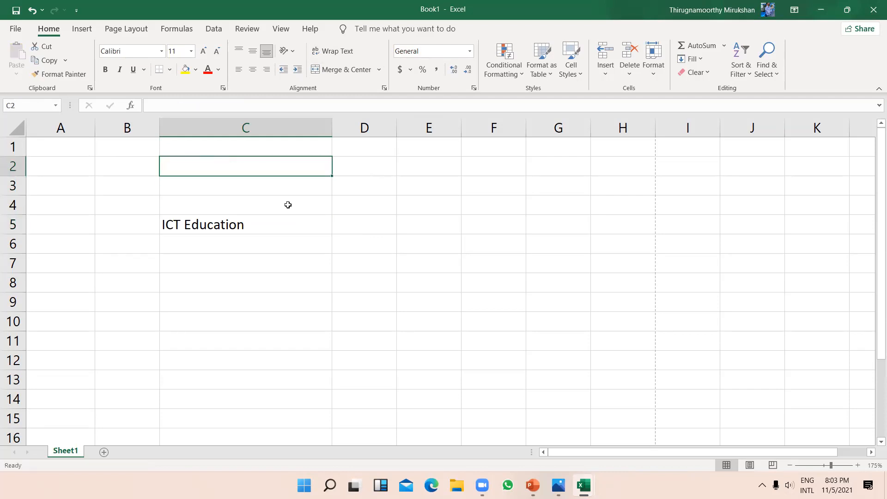
# Step: Wrap the C5 text, then clear the whole B3:D10 block
pyautogui.click(292, 220)
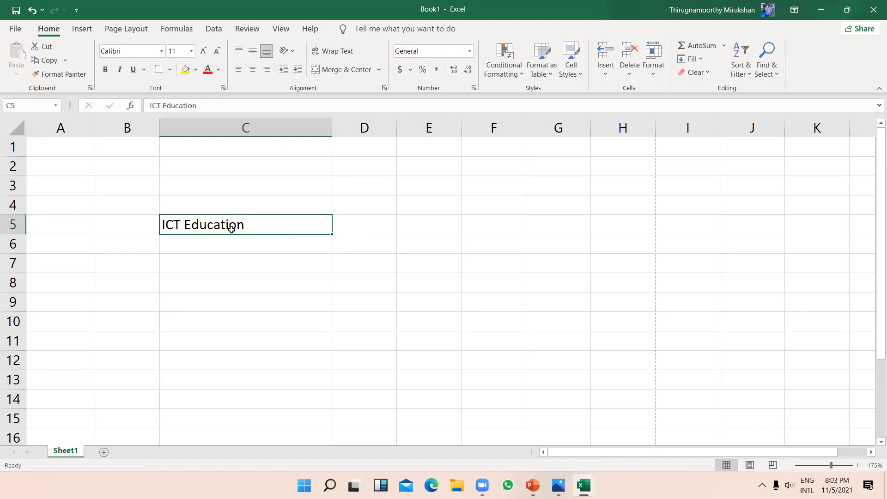
pyautogui.click(333, 50)
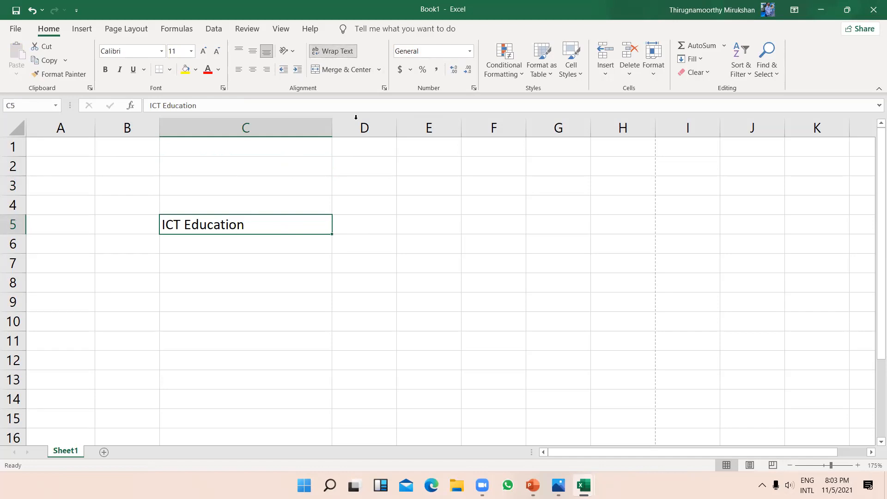
pyautogui.click(214, 106)
pyautogui.click(251, 246)
pyautogui.click(268, 225)
pyautogui.doubleClick(262, 228)
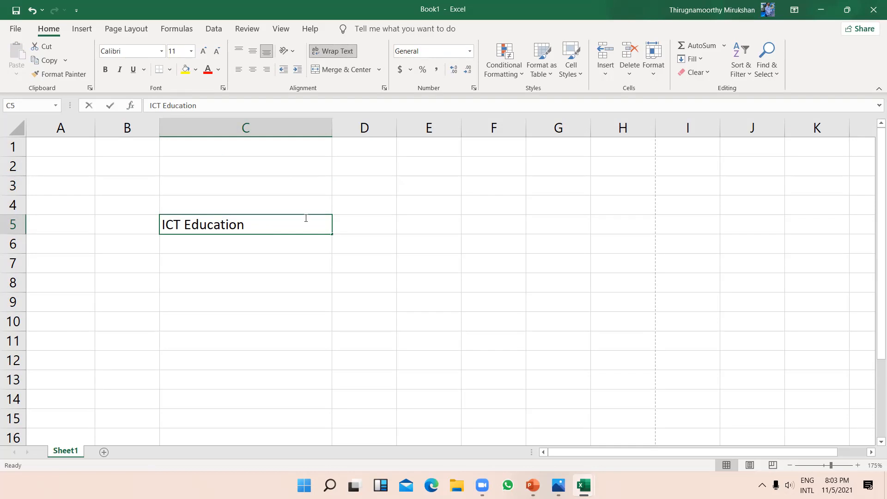
pyautogui.moveTo(383, 313); pyautogui.dragTo(151, 193)
pyautogui.press('Delete')
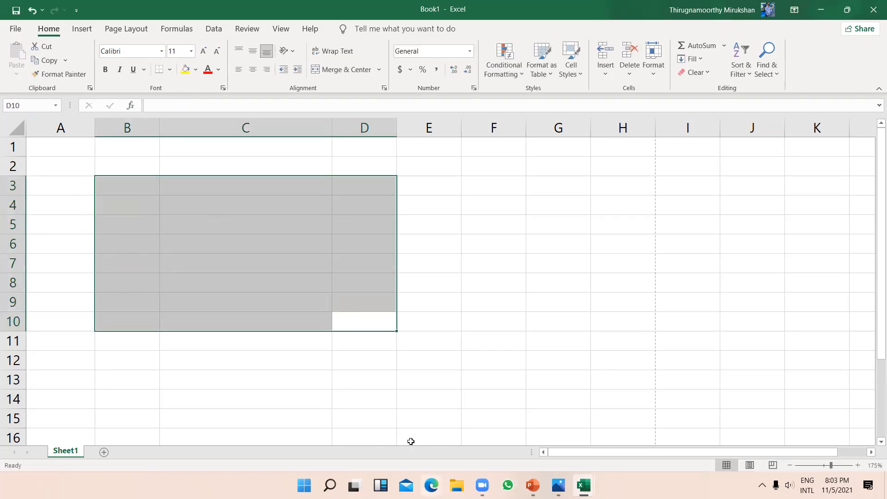
# Step: Enter 'ICT EDUCATION' in cell B2
pyautogui.click(144, 171)
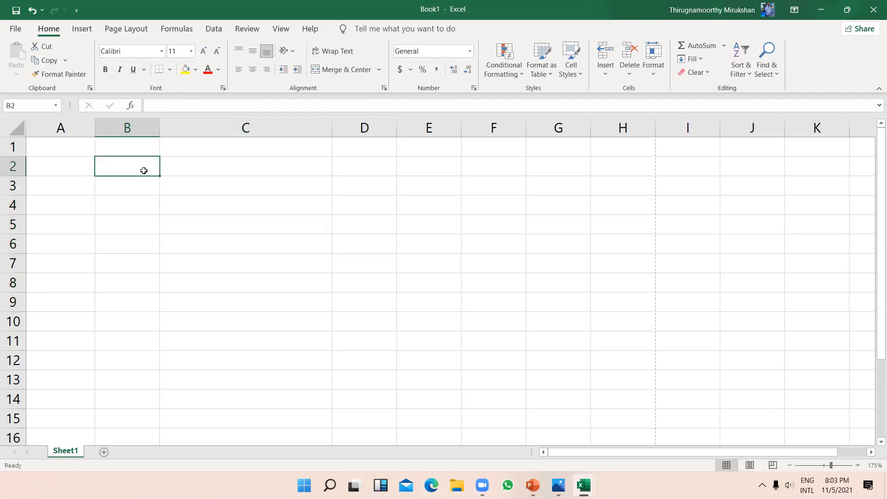
pyautogui.write('ICT')
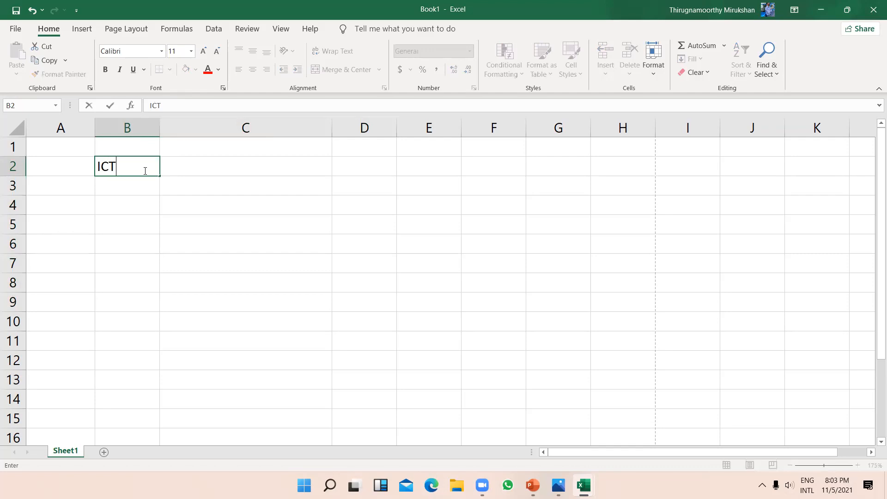
pyautogui.write(' EDUCATION')
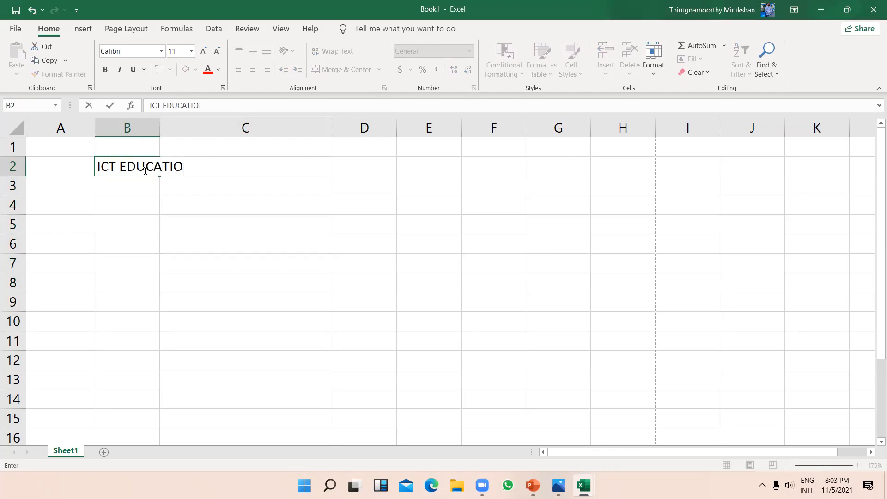
pyautogui.hotkey('ctrl', 'a')
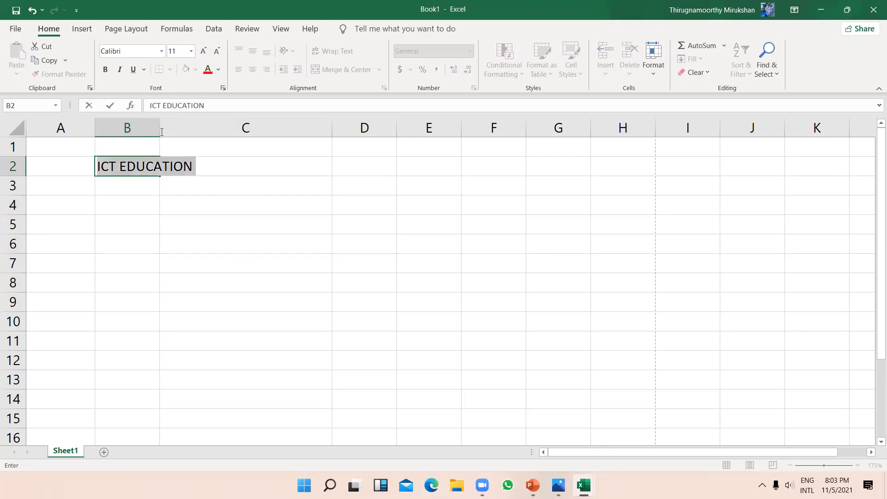
pyautogui.click(161, 132)
# Step: Wrap the B2 text, widen column B to fit two lines, then delete it
pyautogui.click(146, 165)
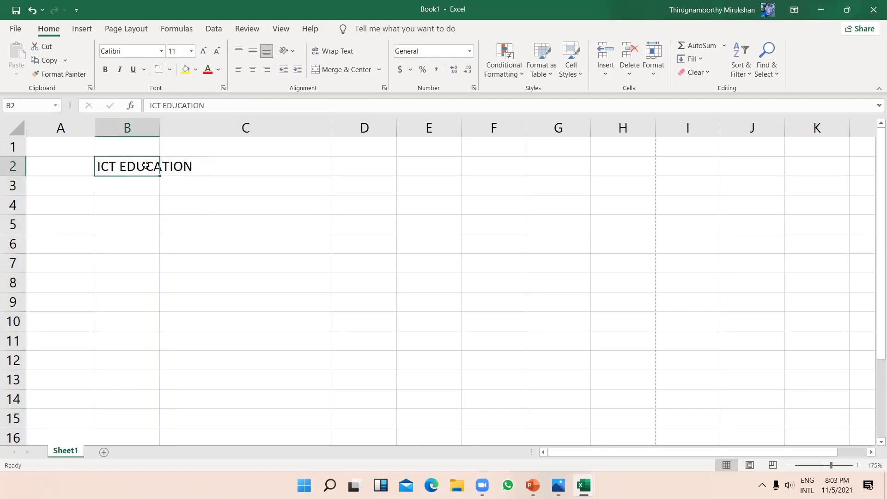
pyautogui.click(333, 54)
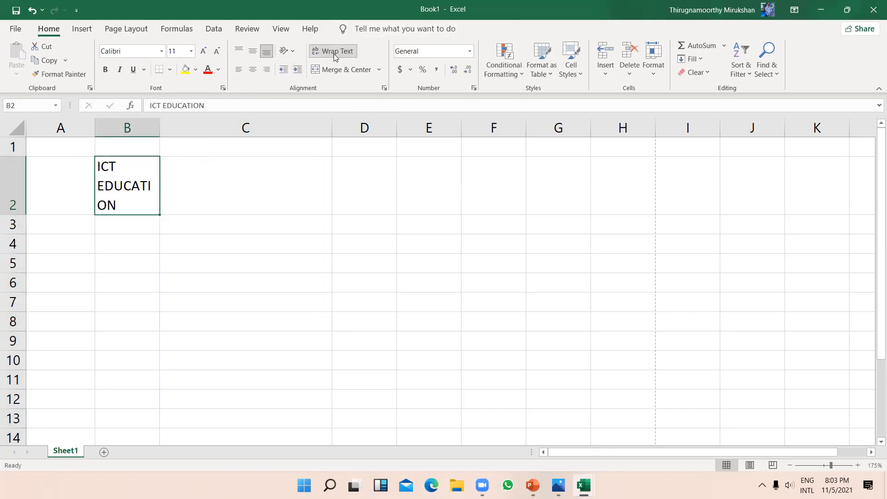
pyautogui.moveTo(160, 127); pyautogui.dragTo(190, 127)
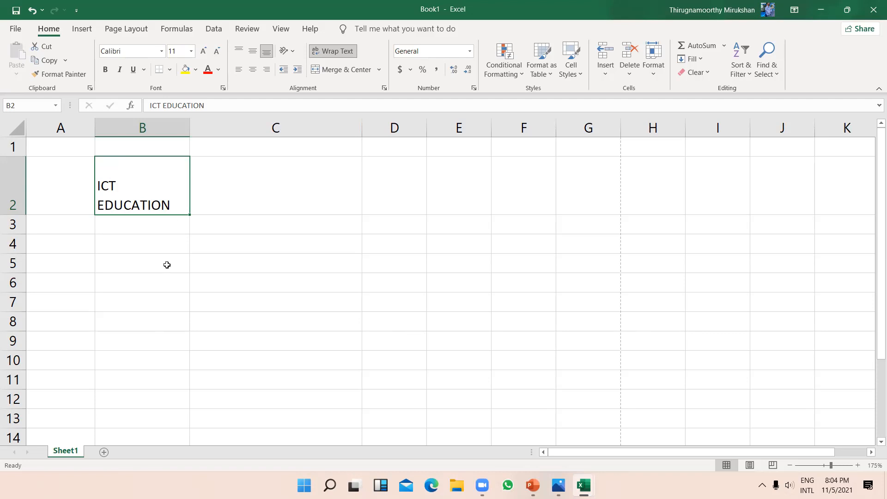
pyautogui.press('Delete')
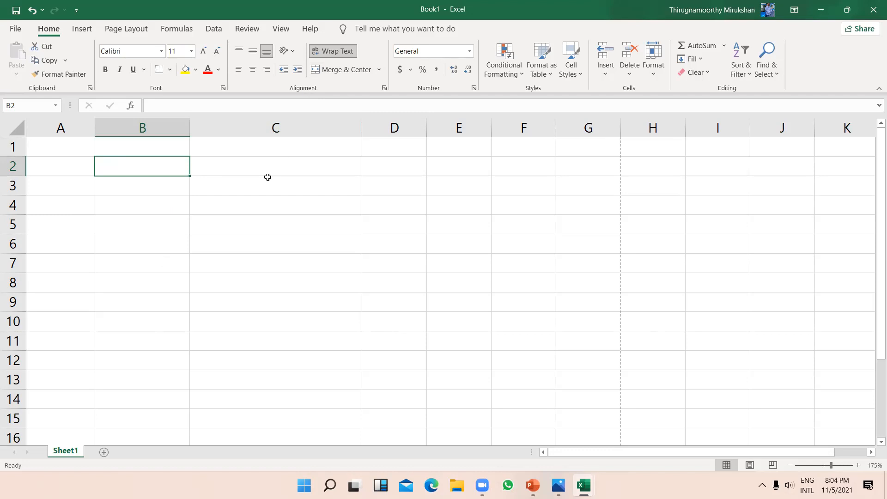
pyautogui.click(266, 177)
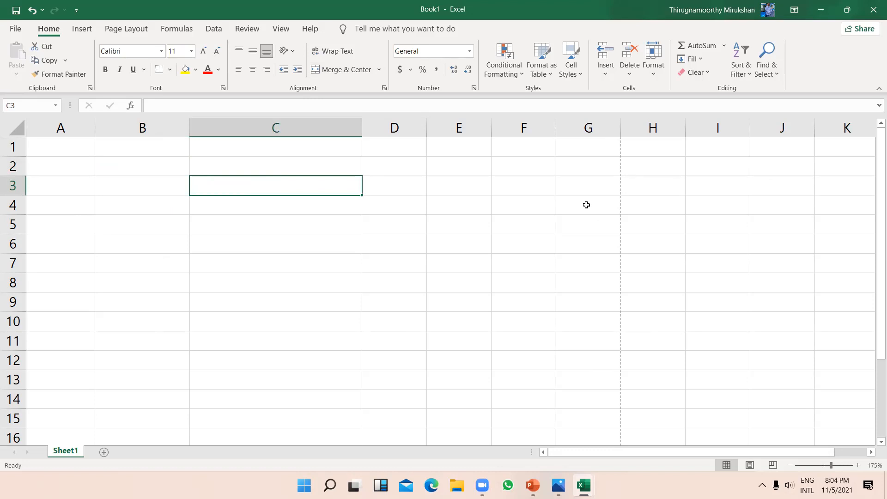
# Step: Apply All Borders to the table range B2:D12
pyautogui.moveTo(135, 165); pyautogui.dragTo(398, 356)
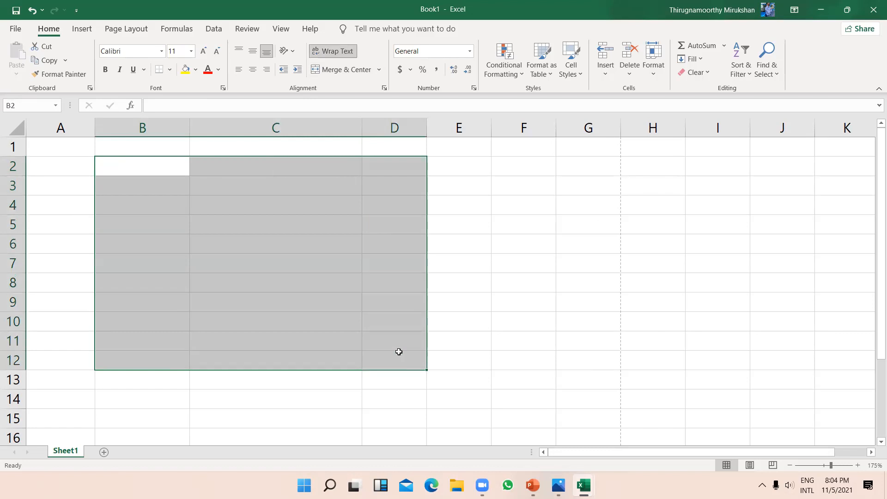
pyautogui.click(171, 71)
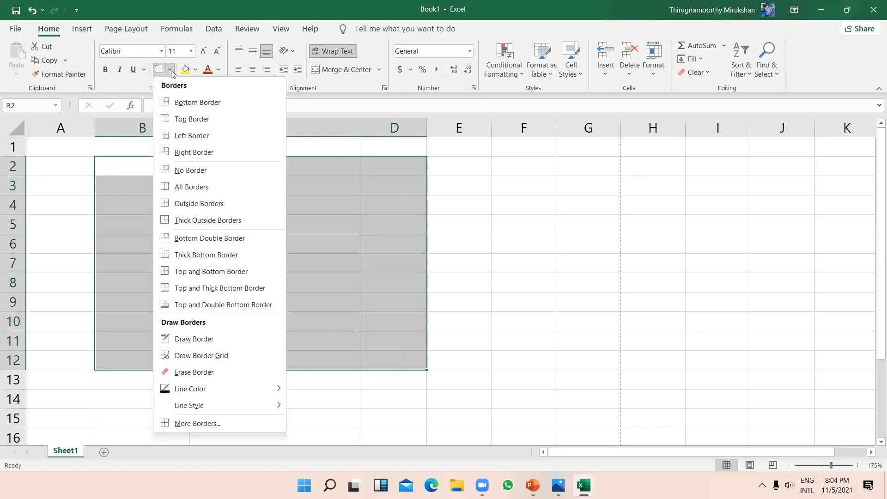
pyautogui.click(226, 187)
pyautogui.click(297, 239)
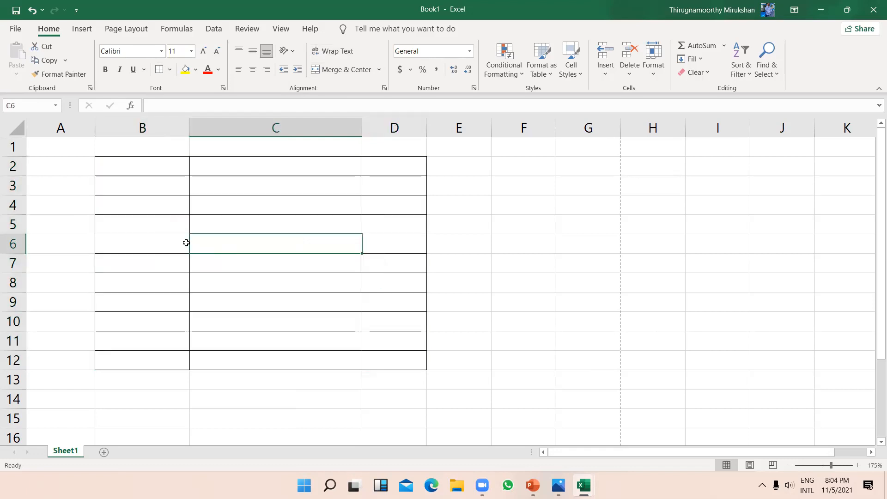
# Step: Merge cells B6:D6 into a single cell
pyautogui.moveTo(179, 240); pyautogui.dragTo(377, 239)
pyautogui.click(375, 267)
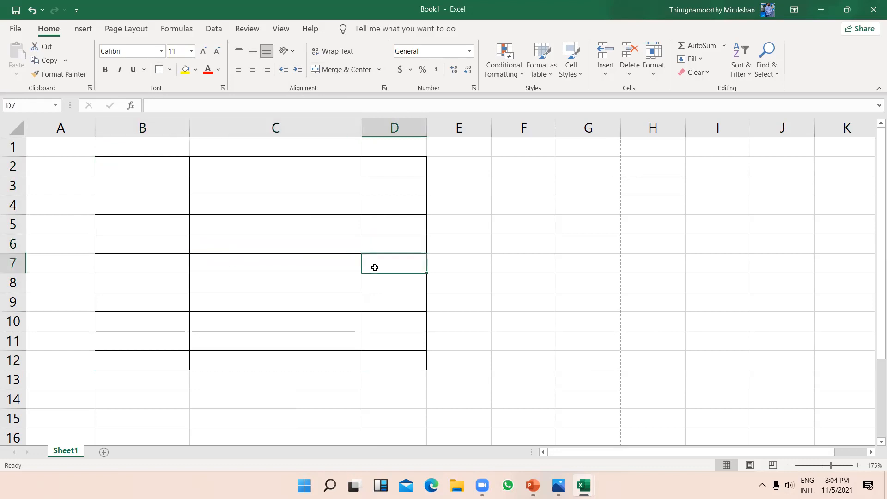
pyautogui.moveTo(171, 249); pyautogui.dragTo(387, 242)
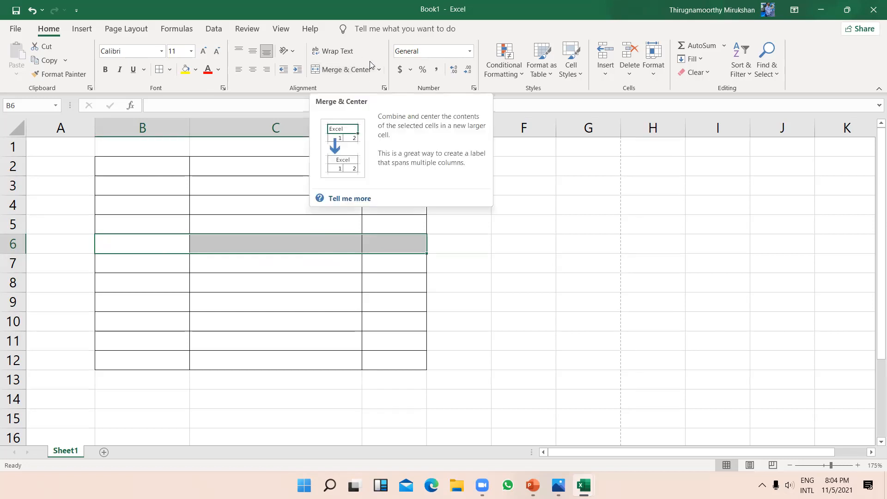
pyautogui.click(380, 70)
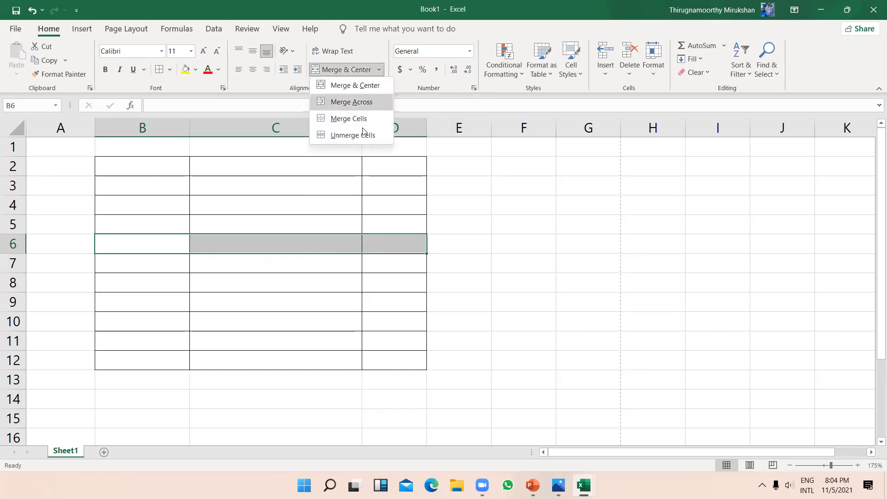
pyautogui.click(358, 116)
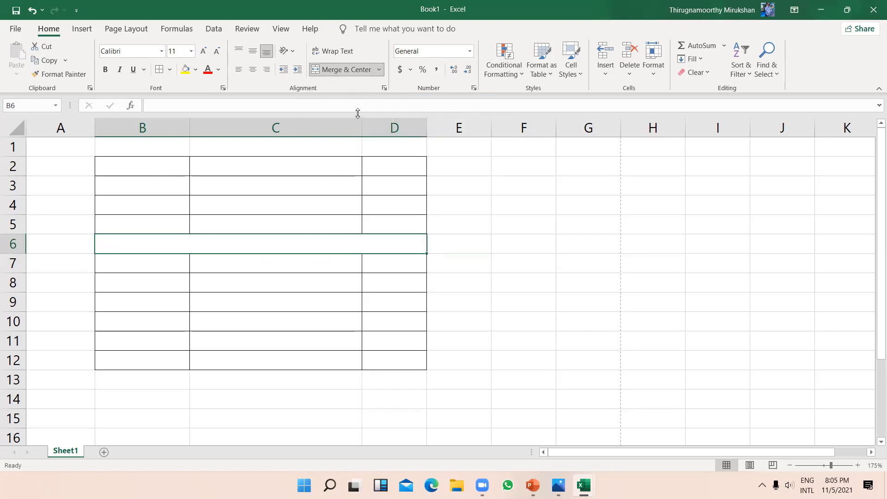
pyautogui.click(509, 291)
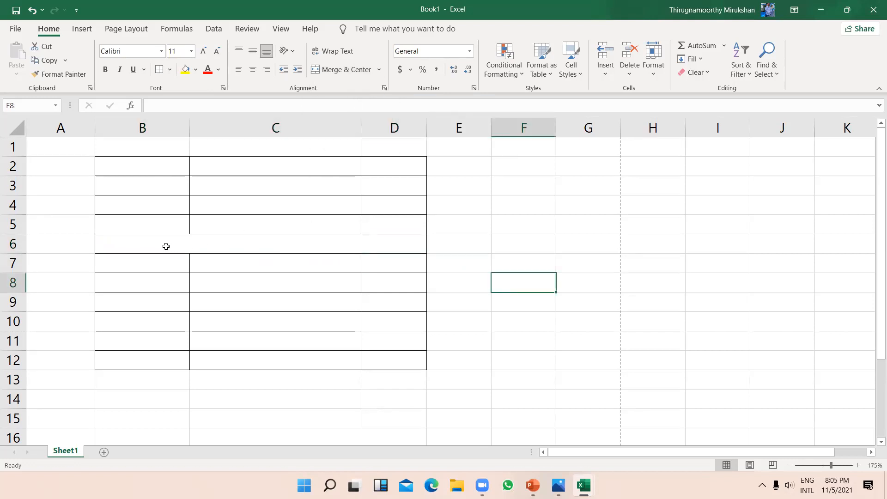
# Step: Type 'INTERVAL' into the merged B6:D6 cell and centre it
pyautogui.click(258, 245)
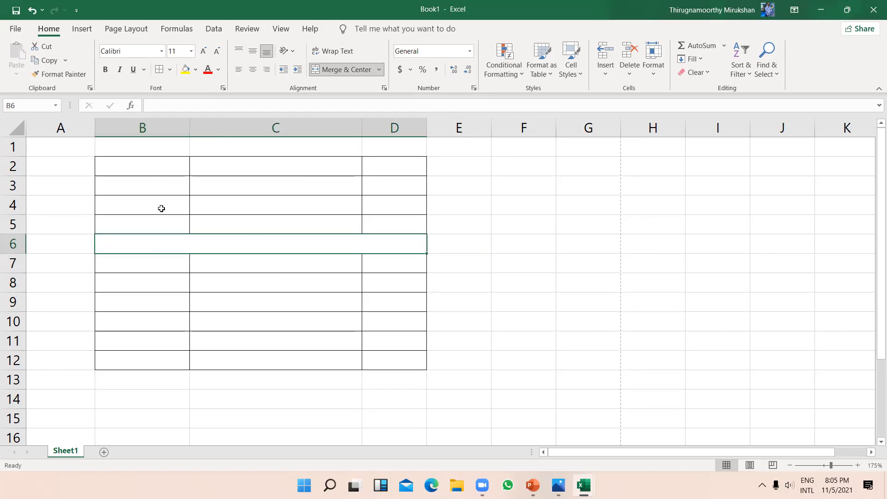
pyautogui.click(438, 238)
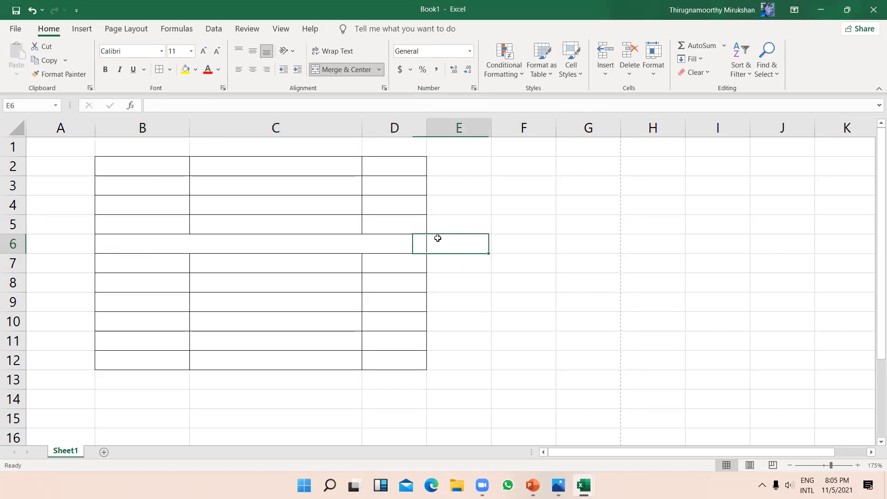
pyautogui.click(309, 242)
pyautogui.write('INT')
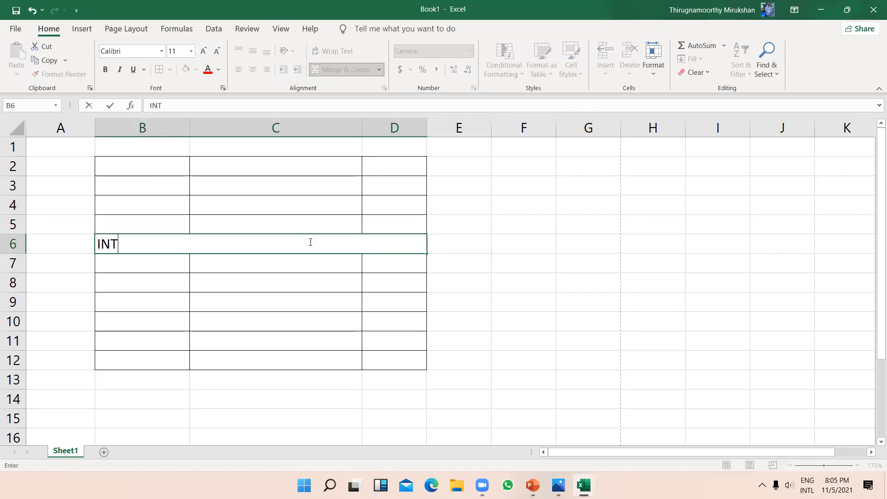
pyautogui.write('ERVAL')
pyautogui.click(312, 268)
pyautogui.click(277, 240)
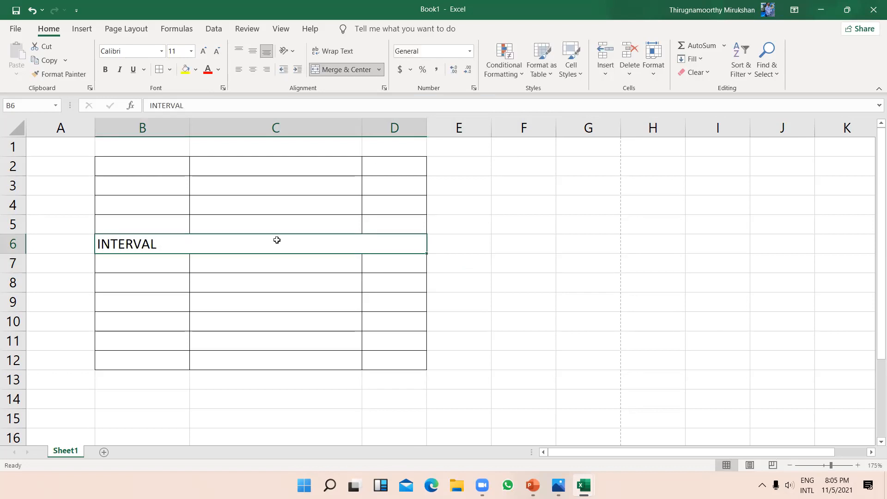
pyautogui.click(252, 70)
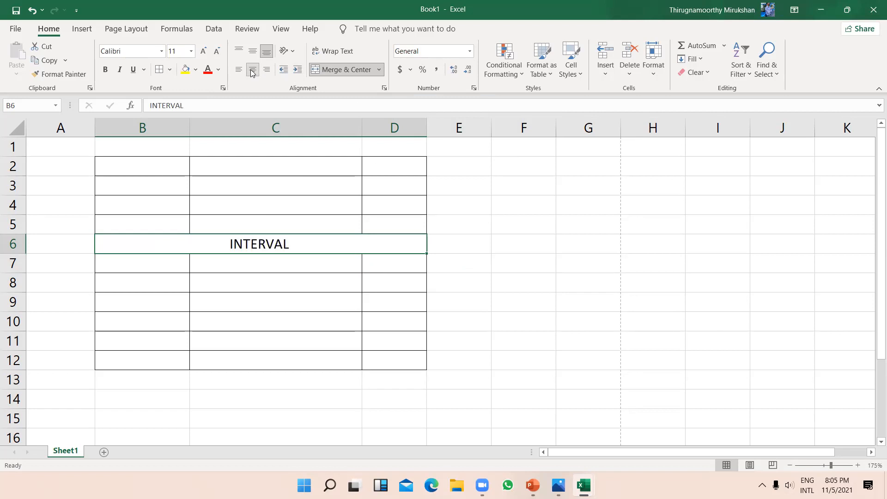
pyautogui.click(542, 346)
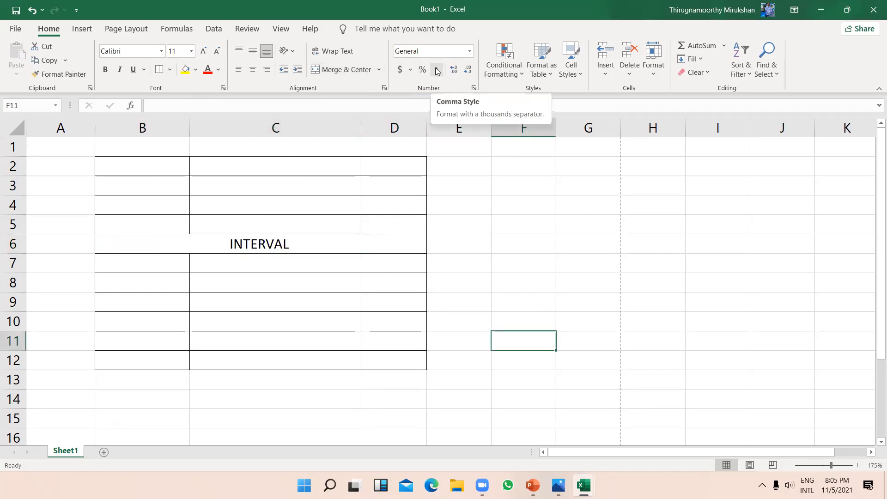
pyautogui.click(458, 185)
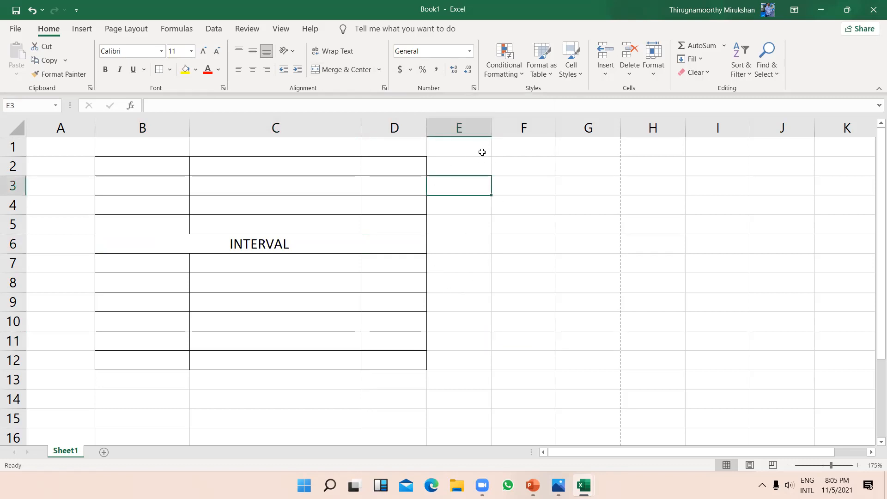
pyautogui.click(503, 166)
pyautogui.write('10000000000')
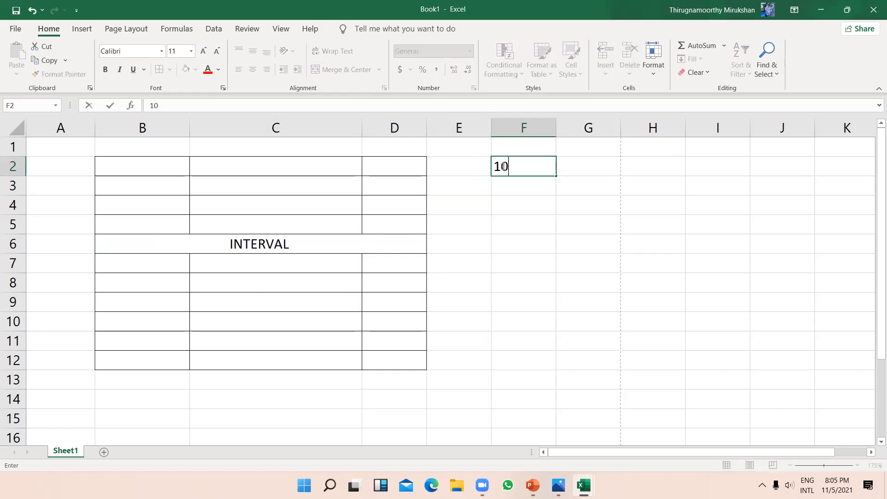
pyautogui.press('Return')
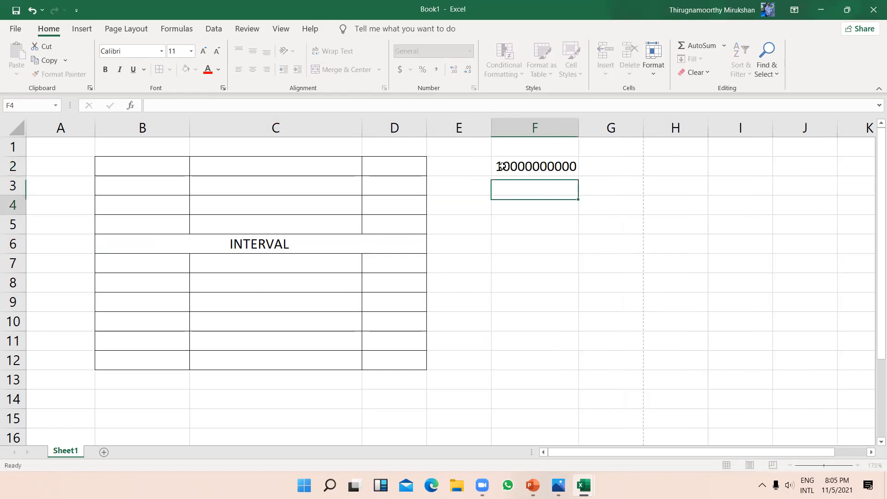
pyautogui.press('Return')
pyautogui.press('Return')
pyautogui.click(554, 166)
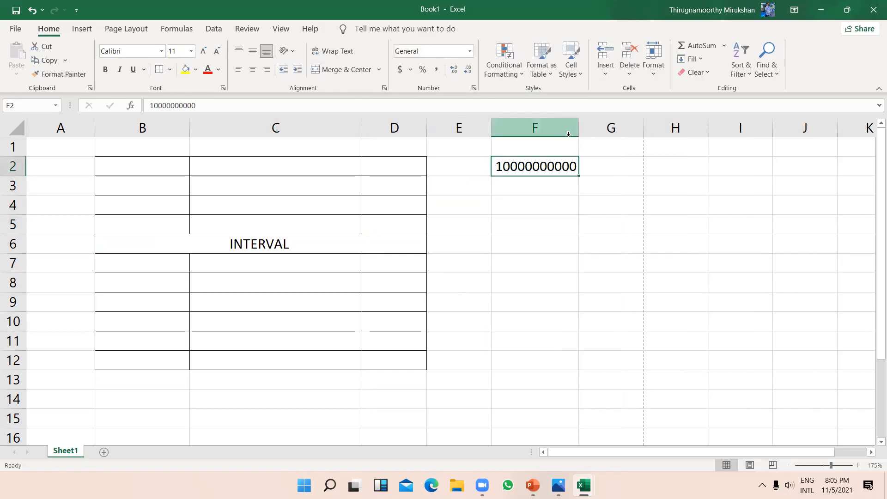
pyautogui.moveTo(579, 132); pyautogui.dragTo(604, 133)
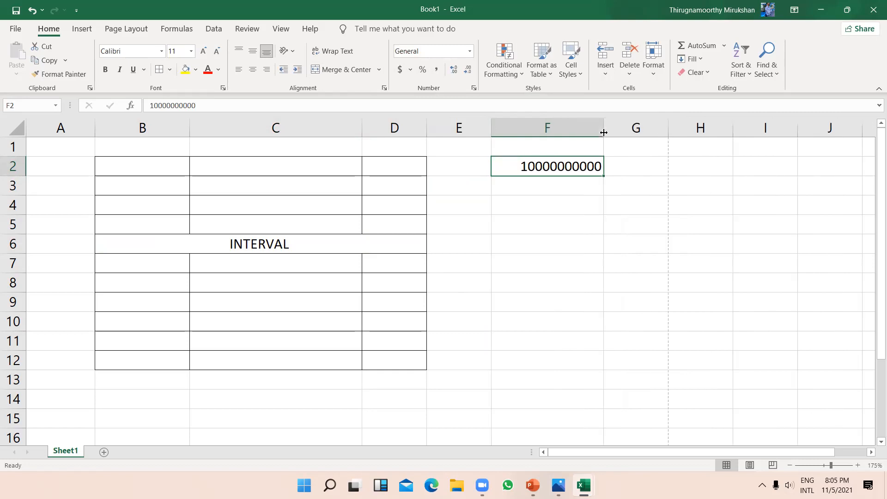
pyautogui.click(593, 189)
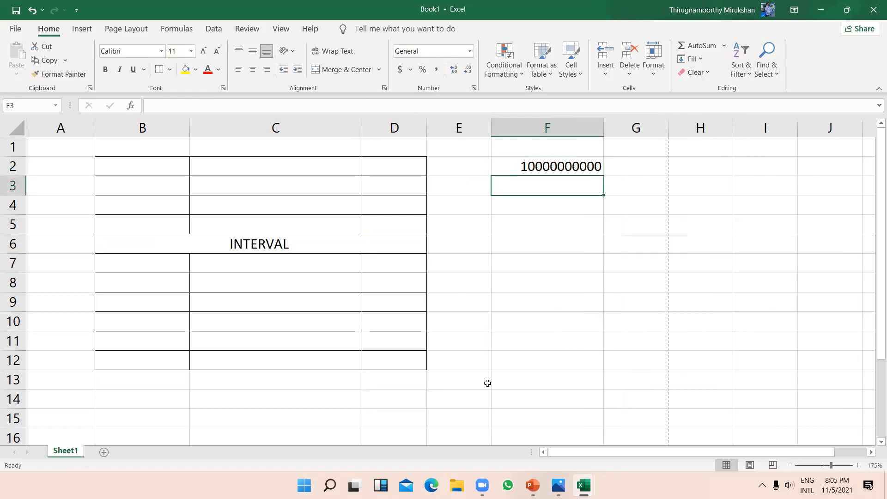
# Step: Apply Comma Style to F2, showing 10,000,000,000.00, and widen column F to fit
pyautogui.click(562, 166)
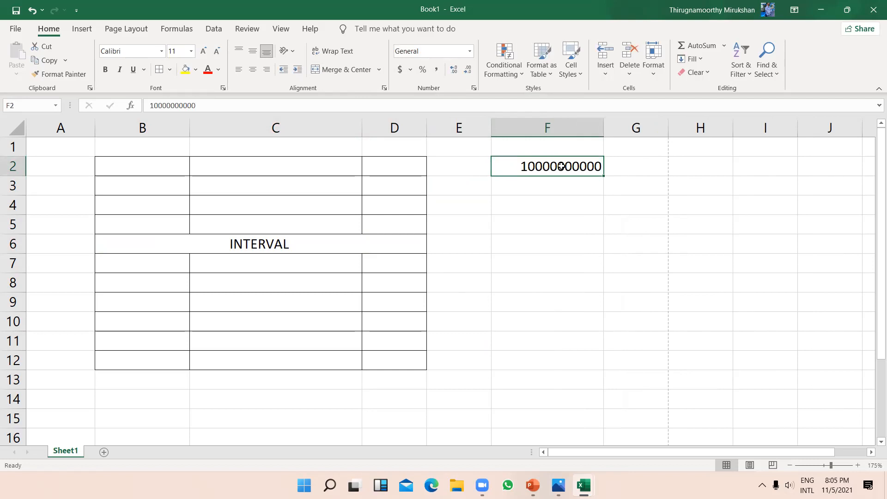
pyautogui.click(438, 70)
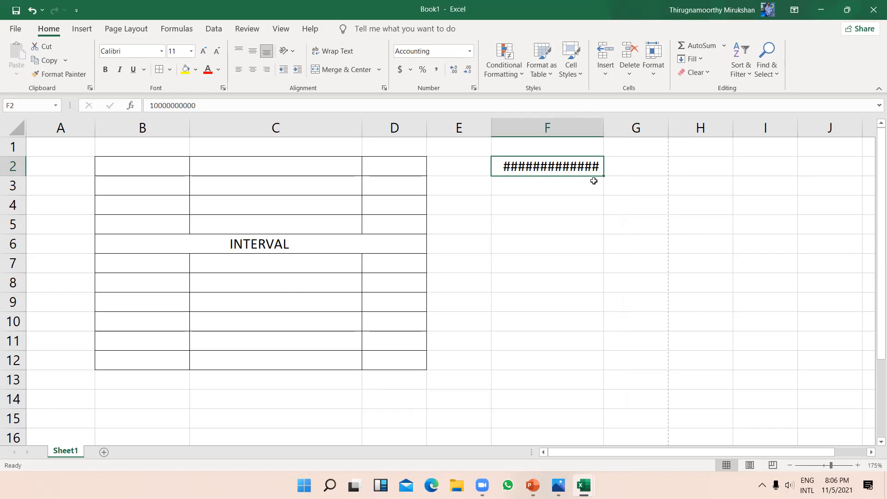
pyautogui.moveTo(604, 134); pyautogui.dragTo(646, 130)
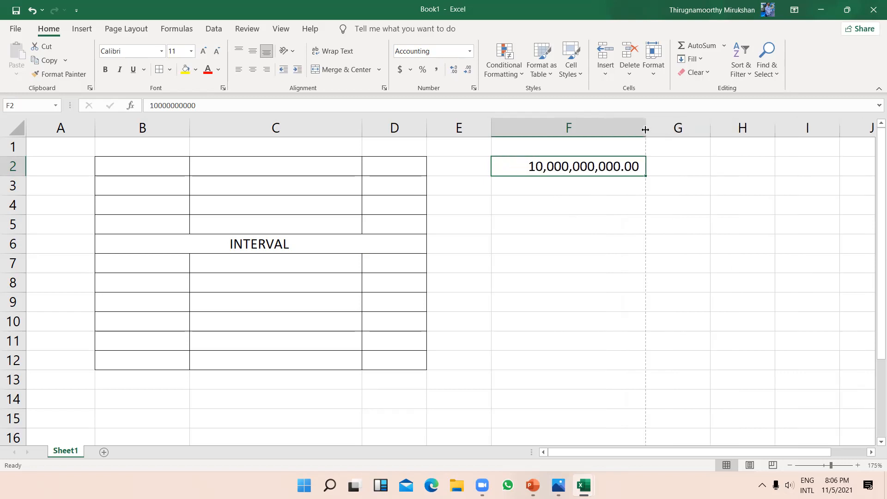
pyautogui.click(657, 223)
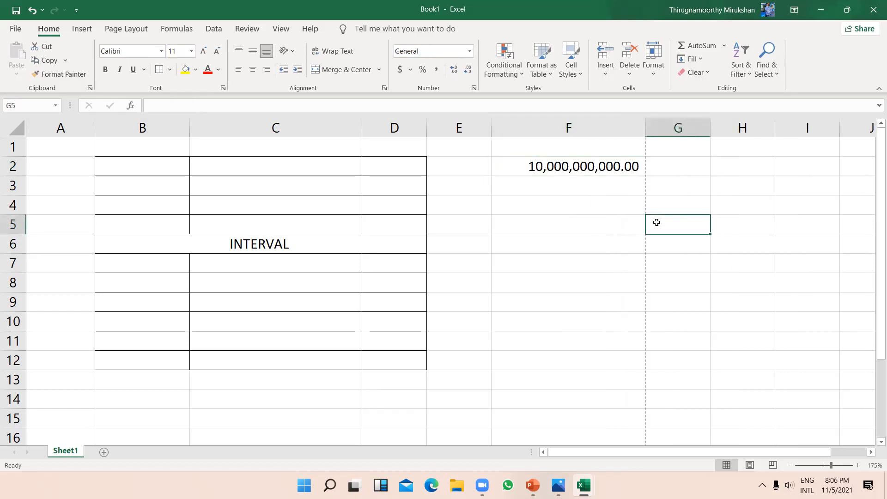
pyautogui.click(590, 167)
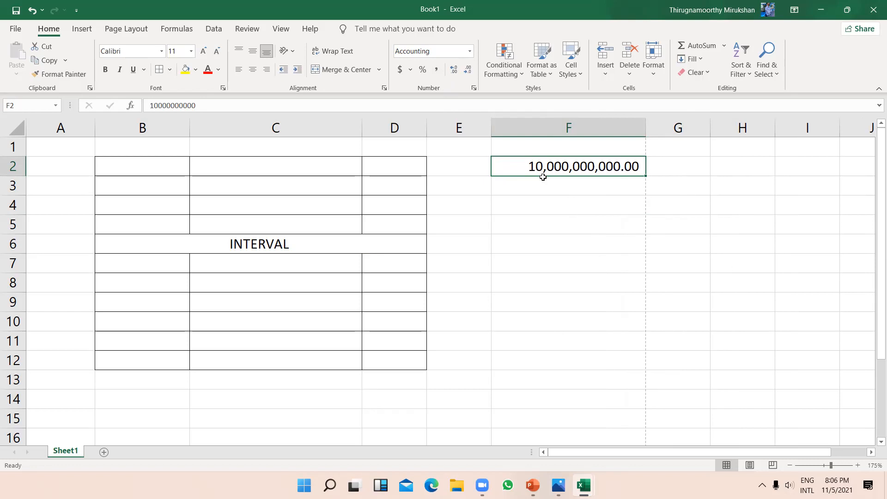
pyautogui.click(560, 197)
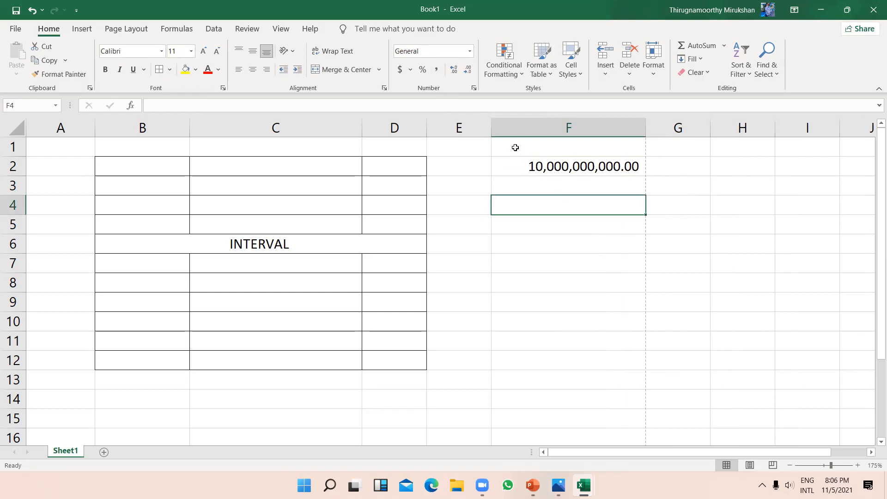
# Step: Browse the Insert Equation gallery and close it without inserting anything
pyautogui.click(84, 29)
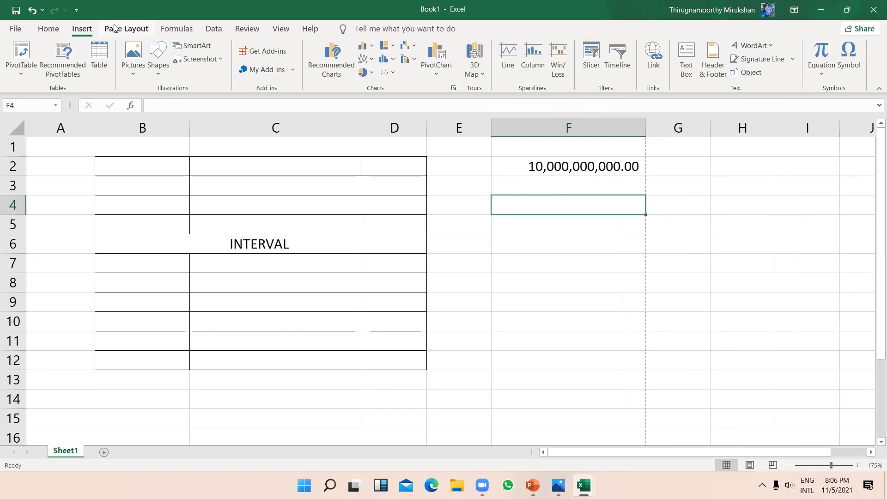
pyautogui.click(115, 29)
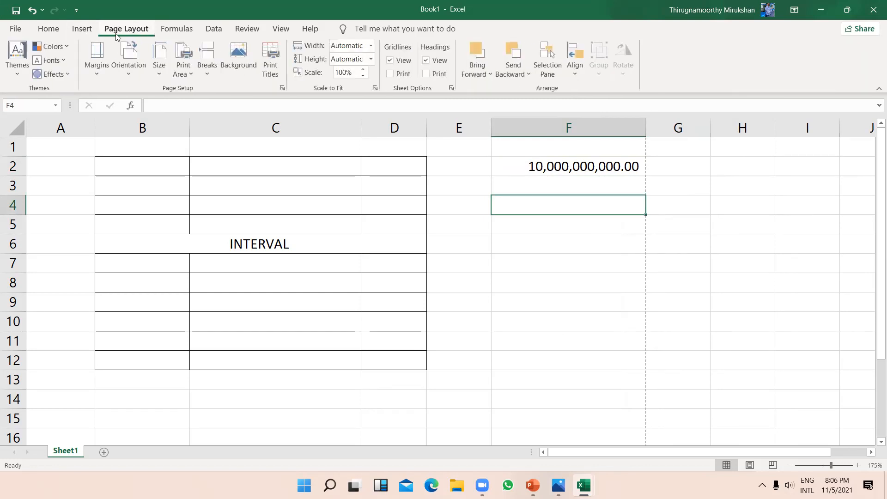
pyautogui.click(87, 29)
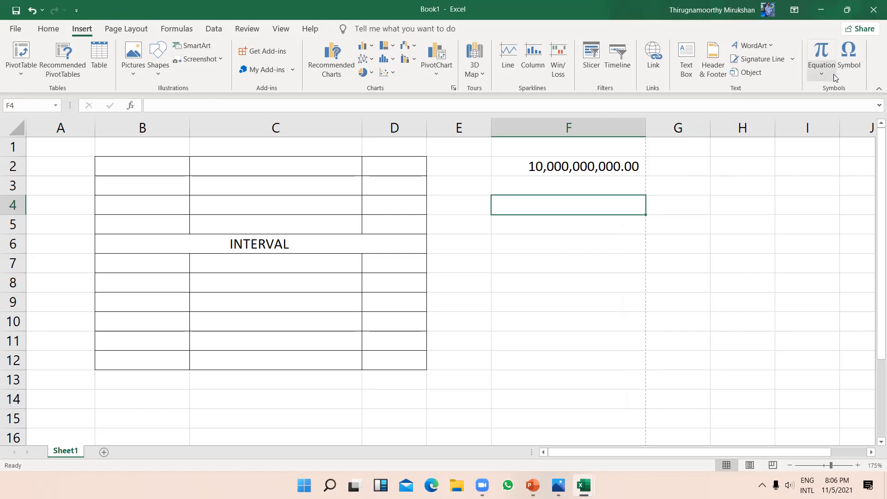
pyautogui.click(834, 74)
pyautogui.scroll(-5, 770, 236)
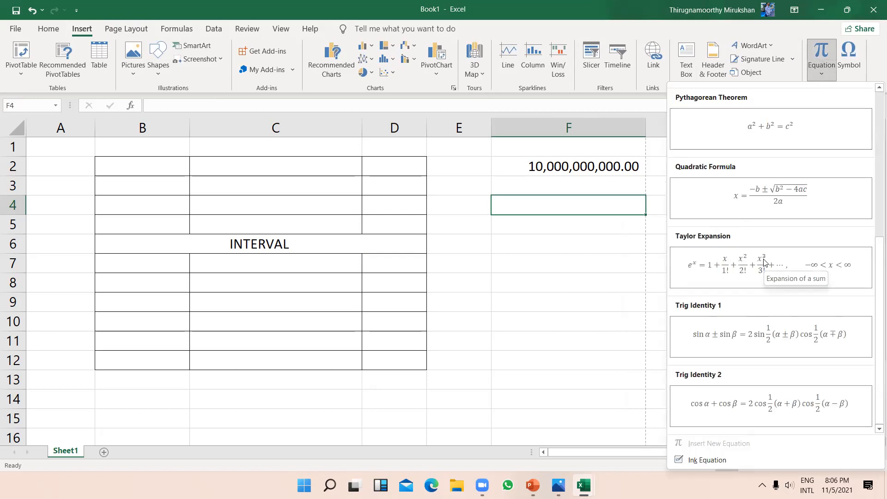
pyautogui.scroll(2, 765, 262)
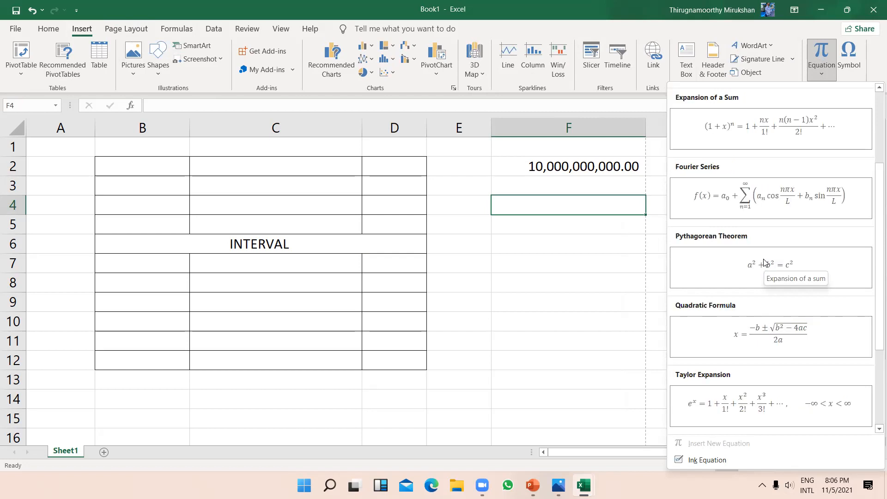
pyautogui.click(620, 296)
# Step: Open the Symbol dialog, browse the character grid, and close it without inserting
pyautogui.click(848, 55)
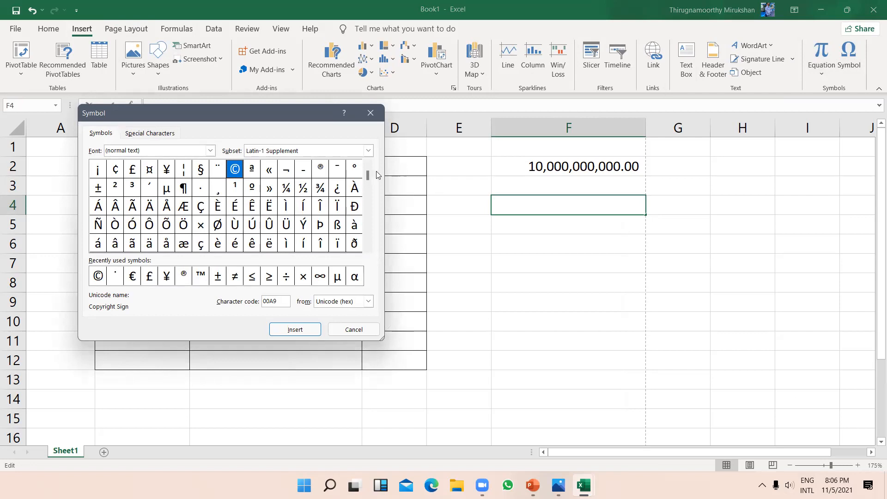
pyautogui.moveTo(366, 176); pyautogui.dragTo(369, 187)
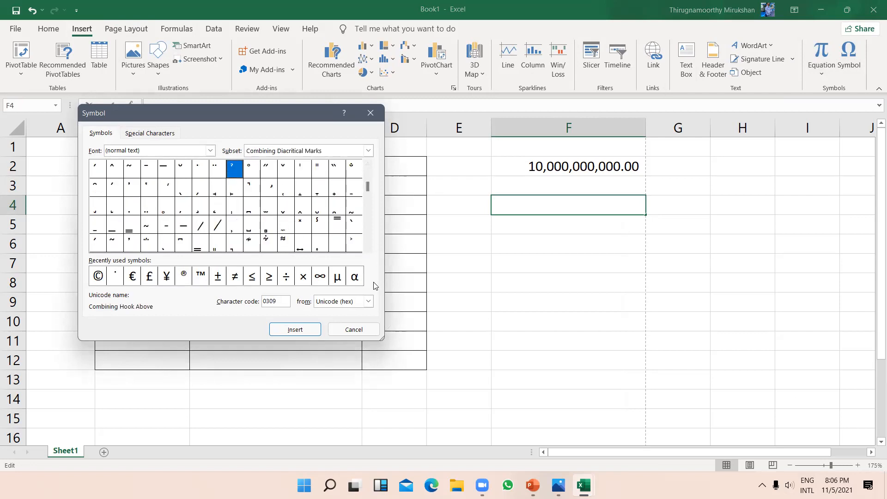
pyautogui.click(368, 249)
pyautogui.click(368, 249)
pyautogui.moveTo(369, 250); pyautogui.dragTo(369, 250)
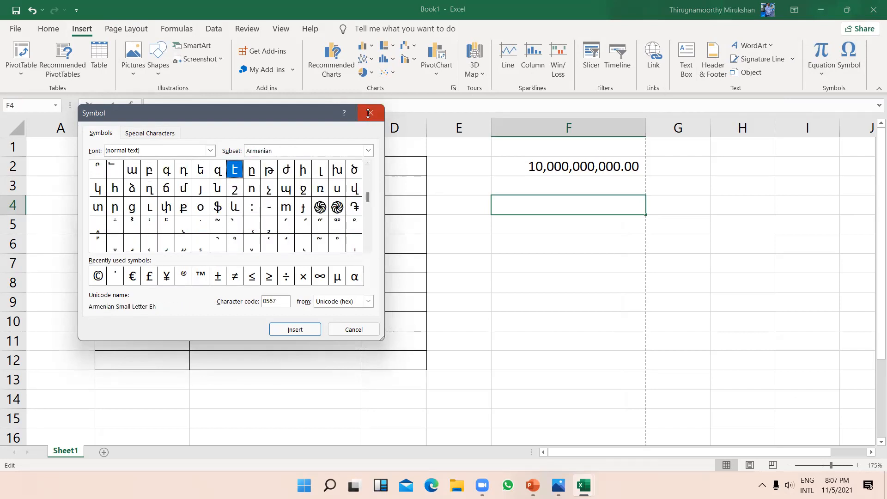
pyautogui.click(370, 113)
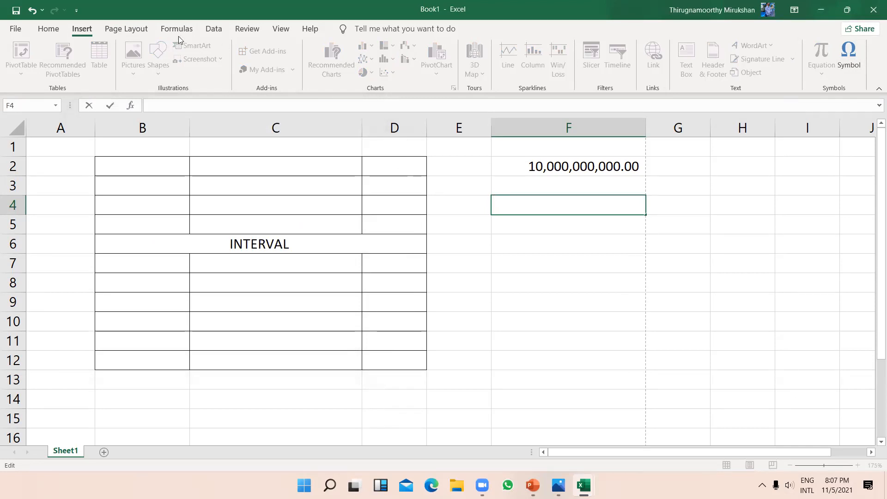
# Step: Cycle through Page Layout, Formulas, Data, Review, View and Help, ending back on Home
pyautogui.click(119, 27)
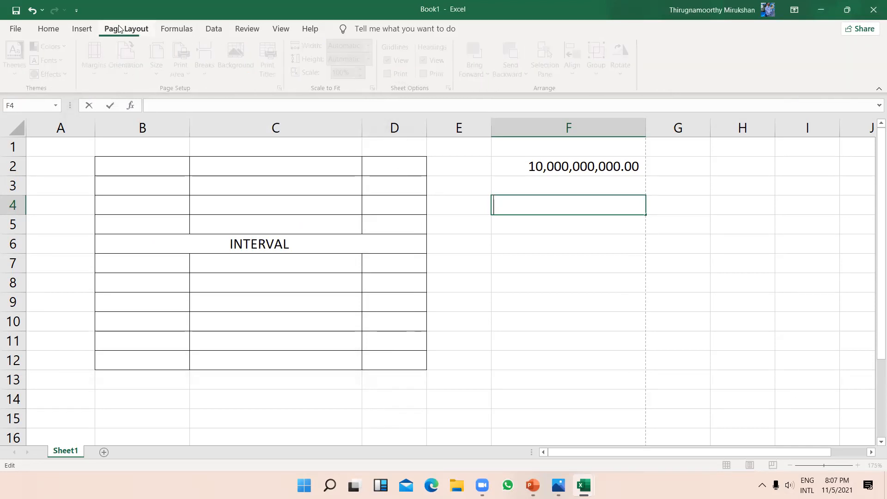
pyautogui.click(186, 31)
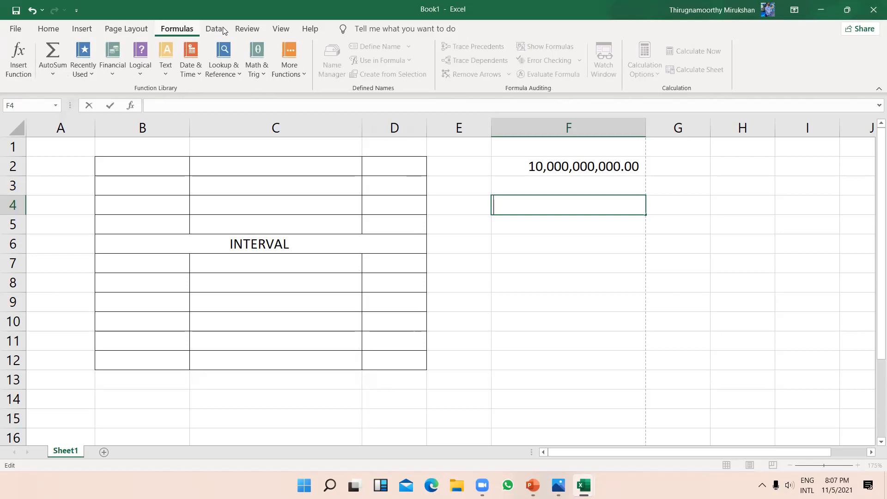
pyautogui.click(214, 28)
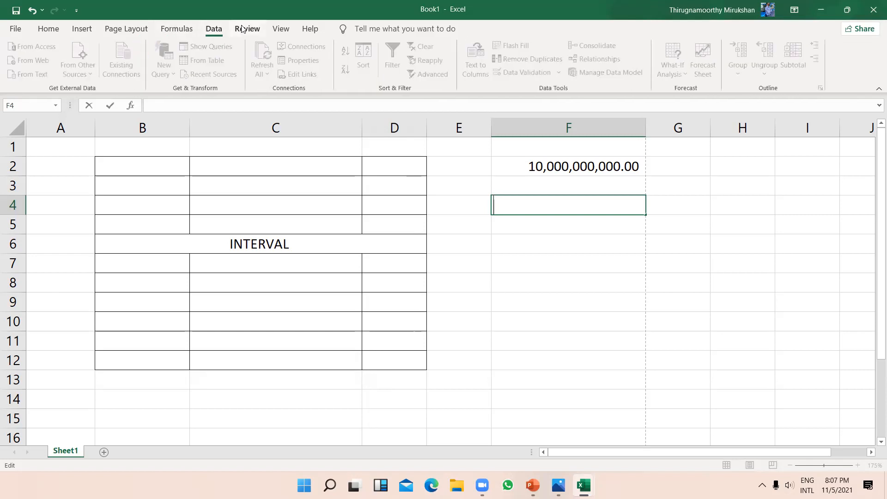
pyautogui.click(242, 28)
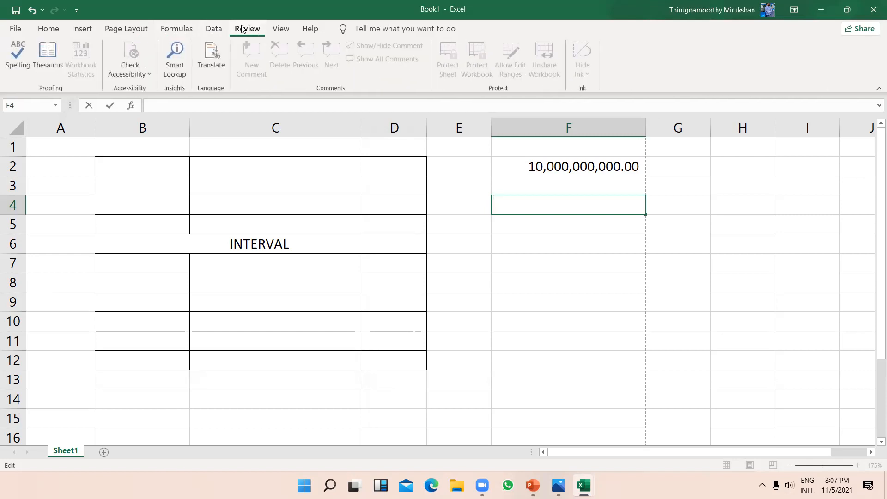
pyautogui.click(291, 31)
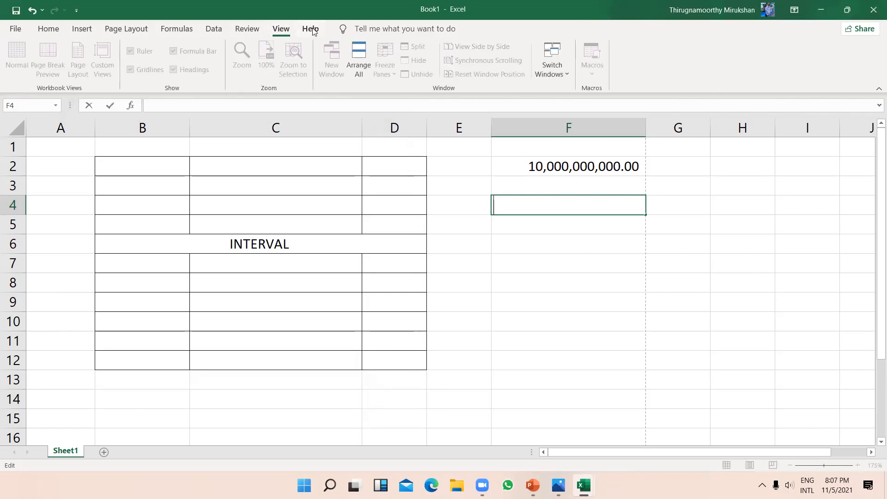
pyautogui.click(311, 29)
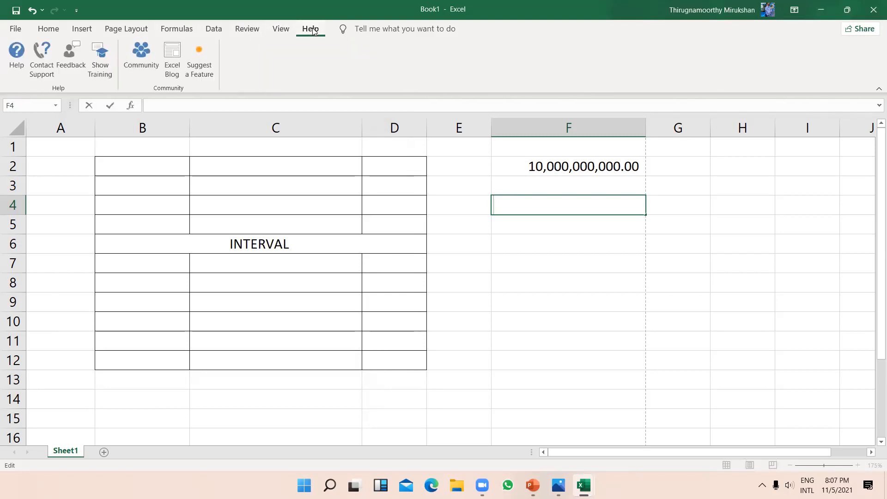
pyautogui.click(57, 31)
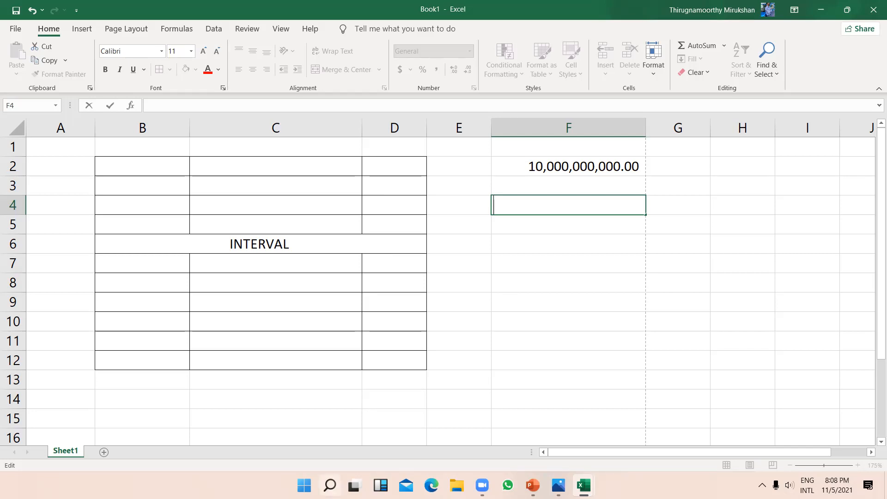
pyautogui.click(478, 405)
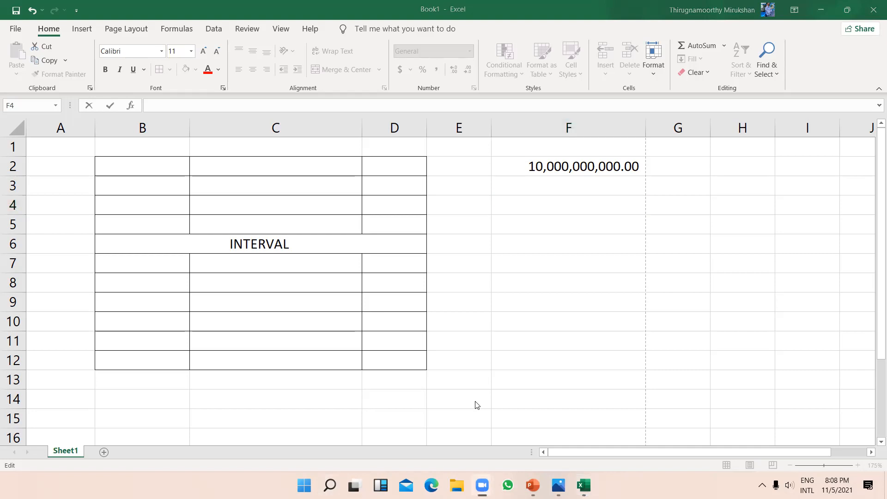